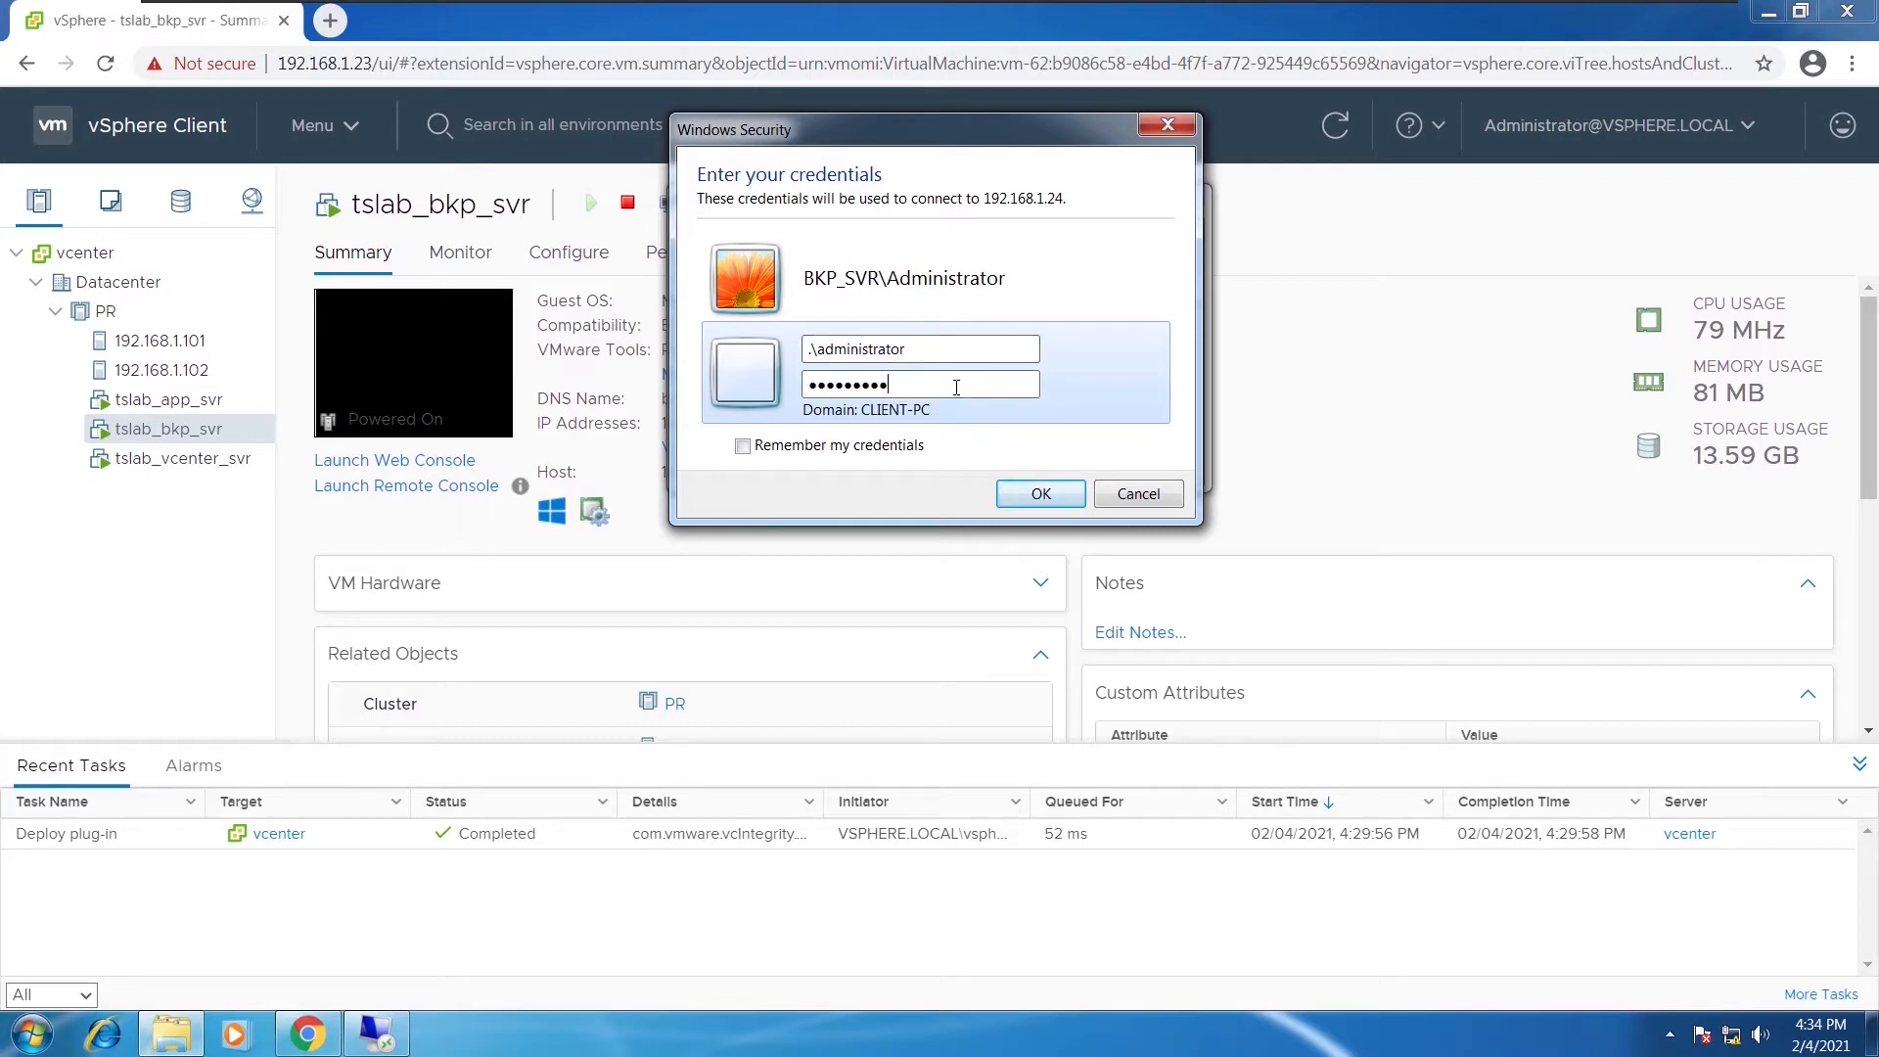
Connect to backup server 192.168.1.24, accept its certificate, and run the Altaro backup installer
key(Return)
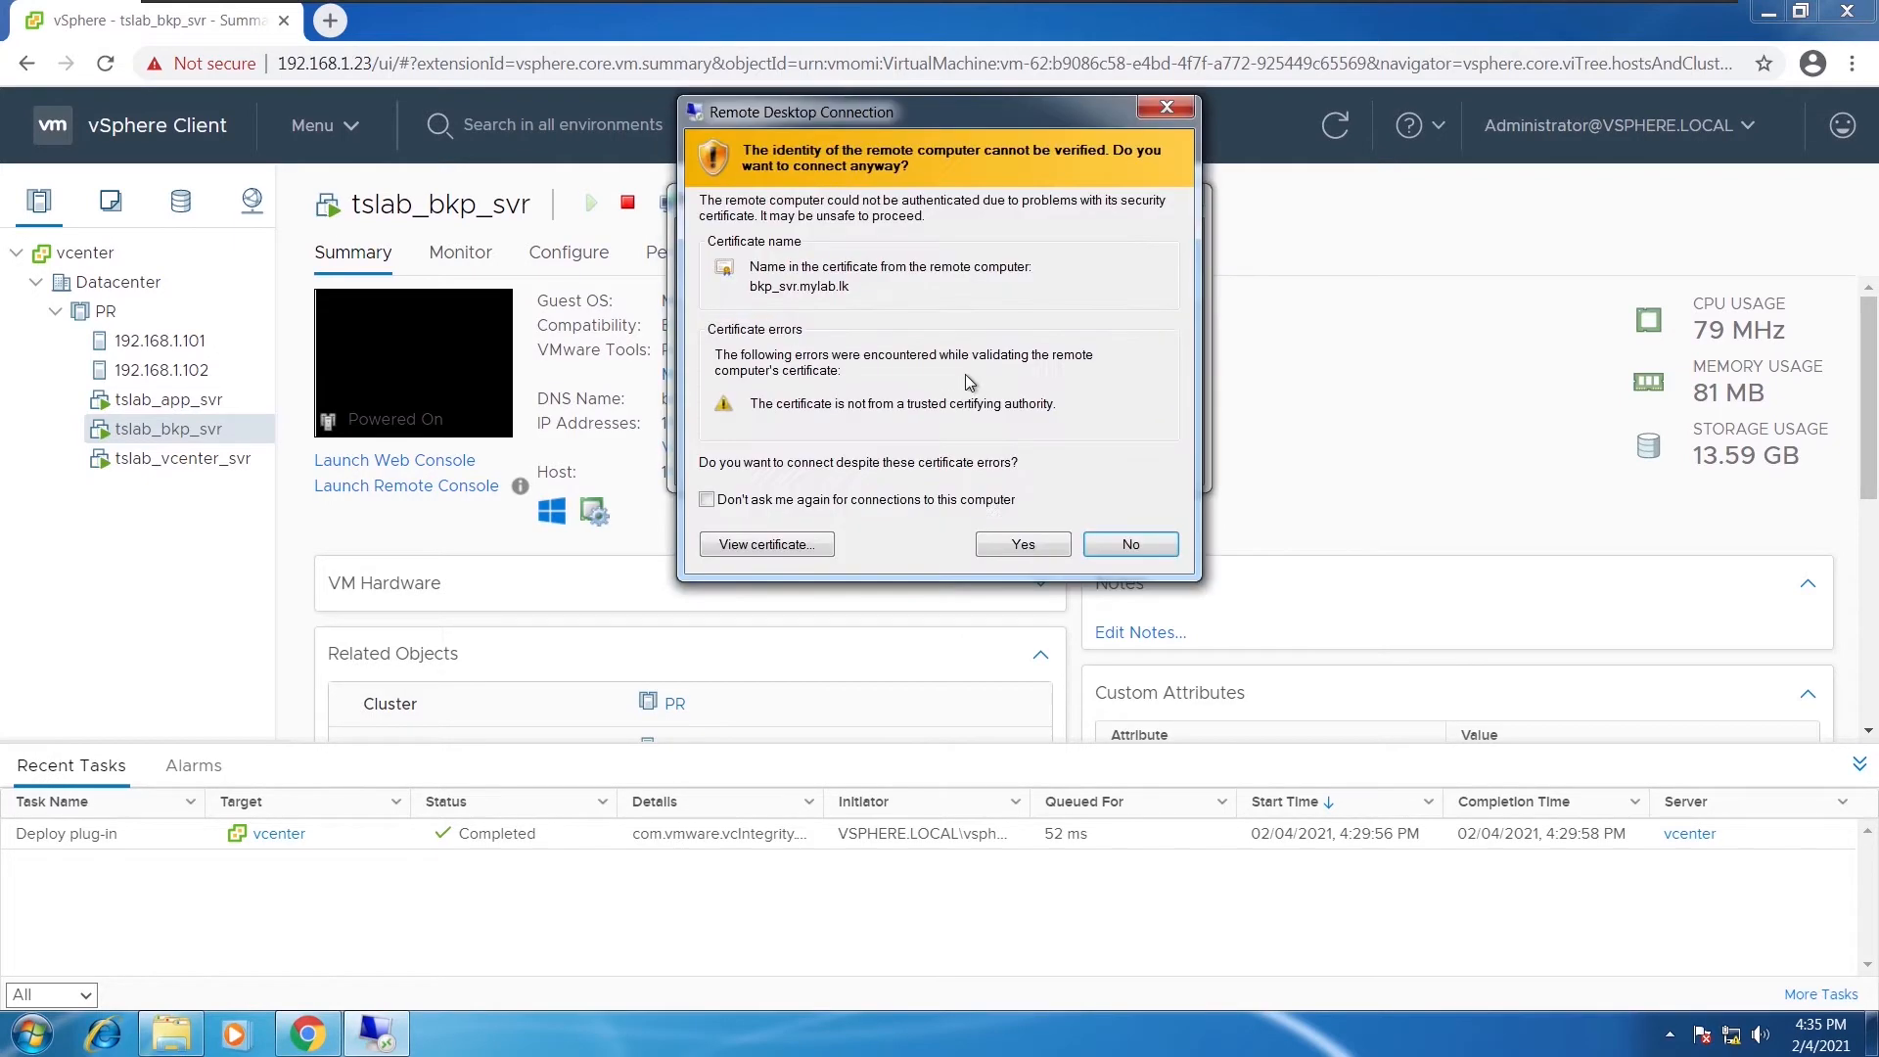
click(1019, 542)
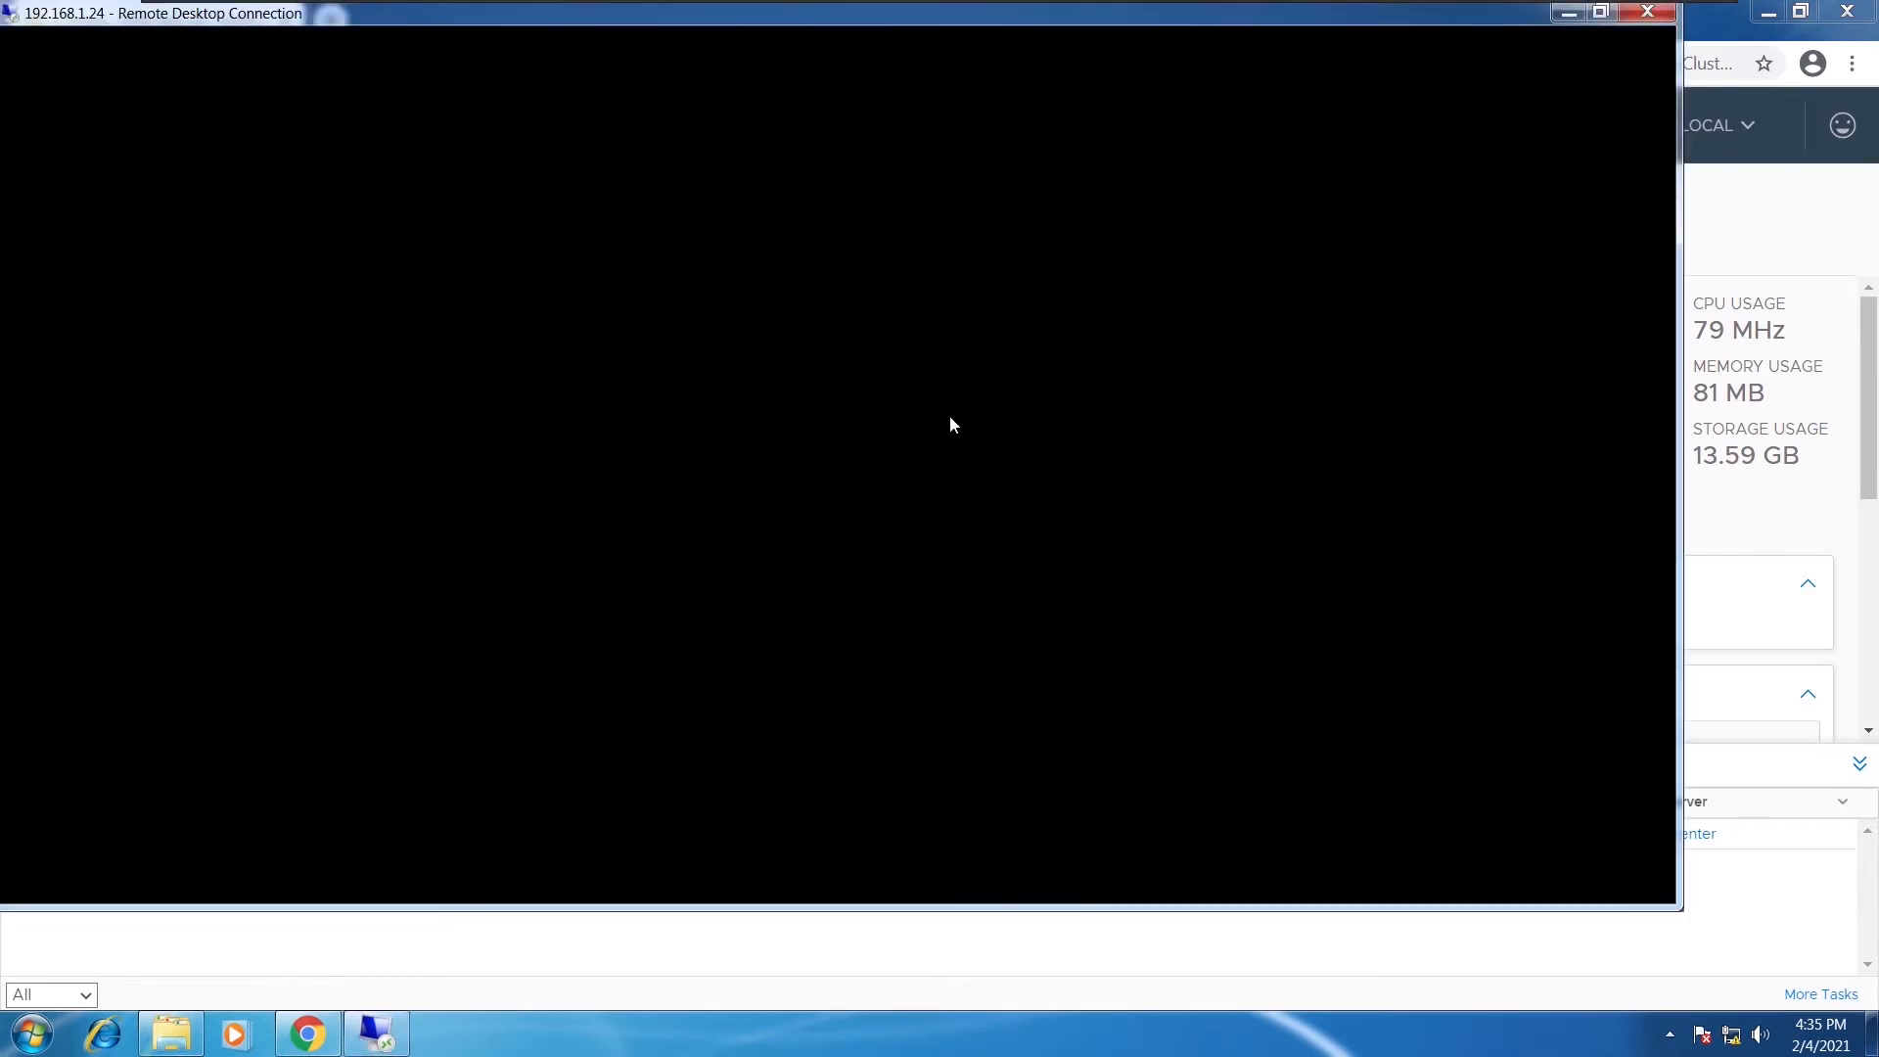
double_click(29, 186)
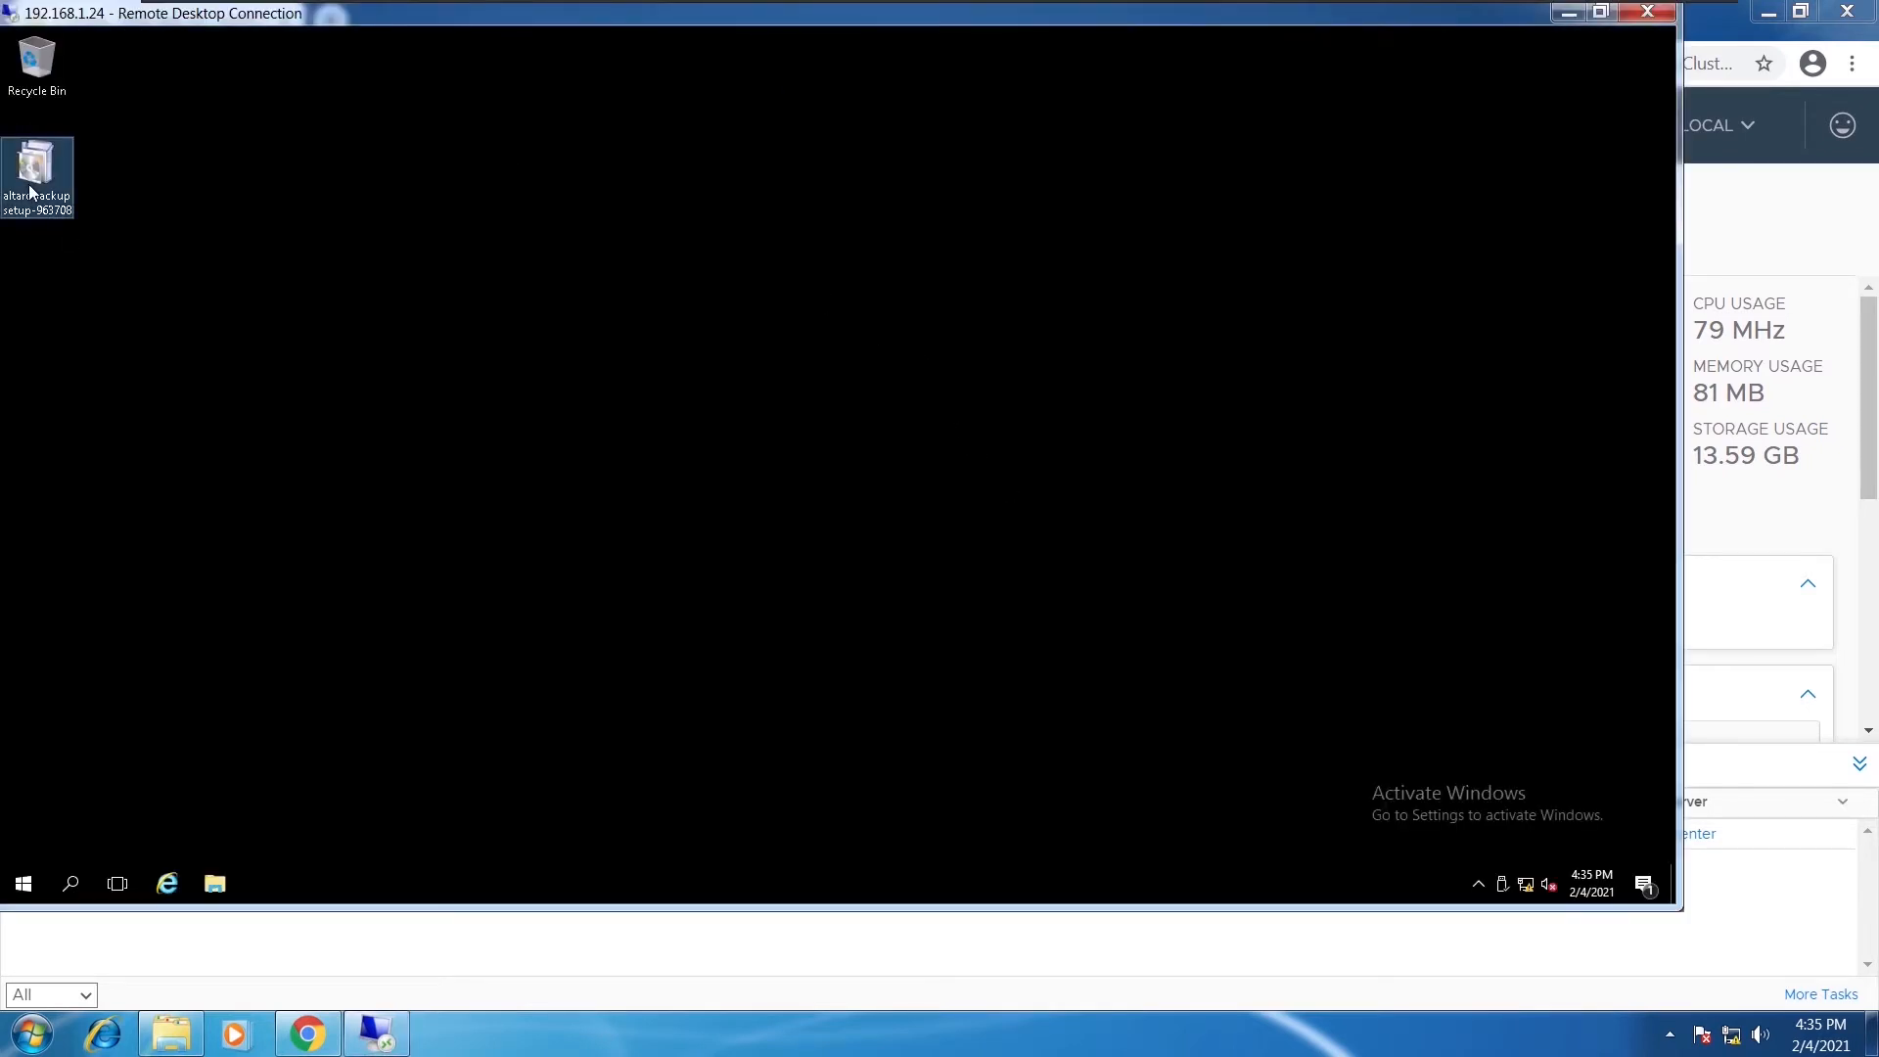
right_click(30, 191)
click(76, 197)
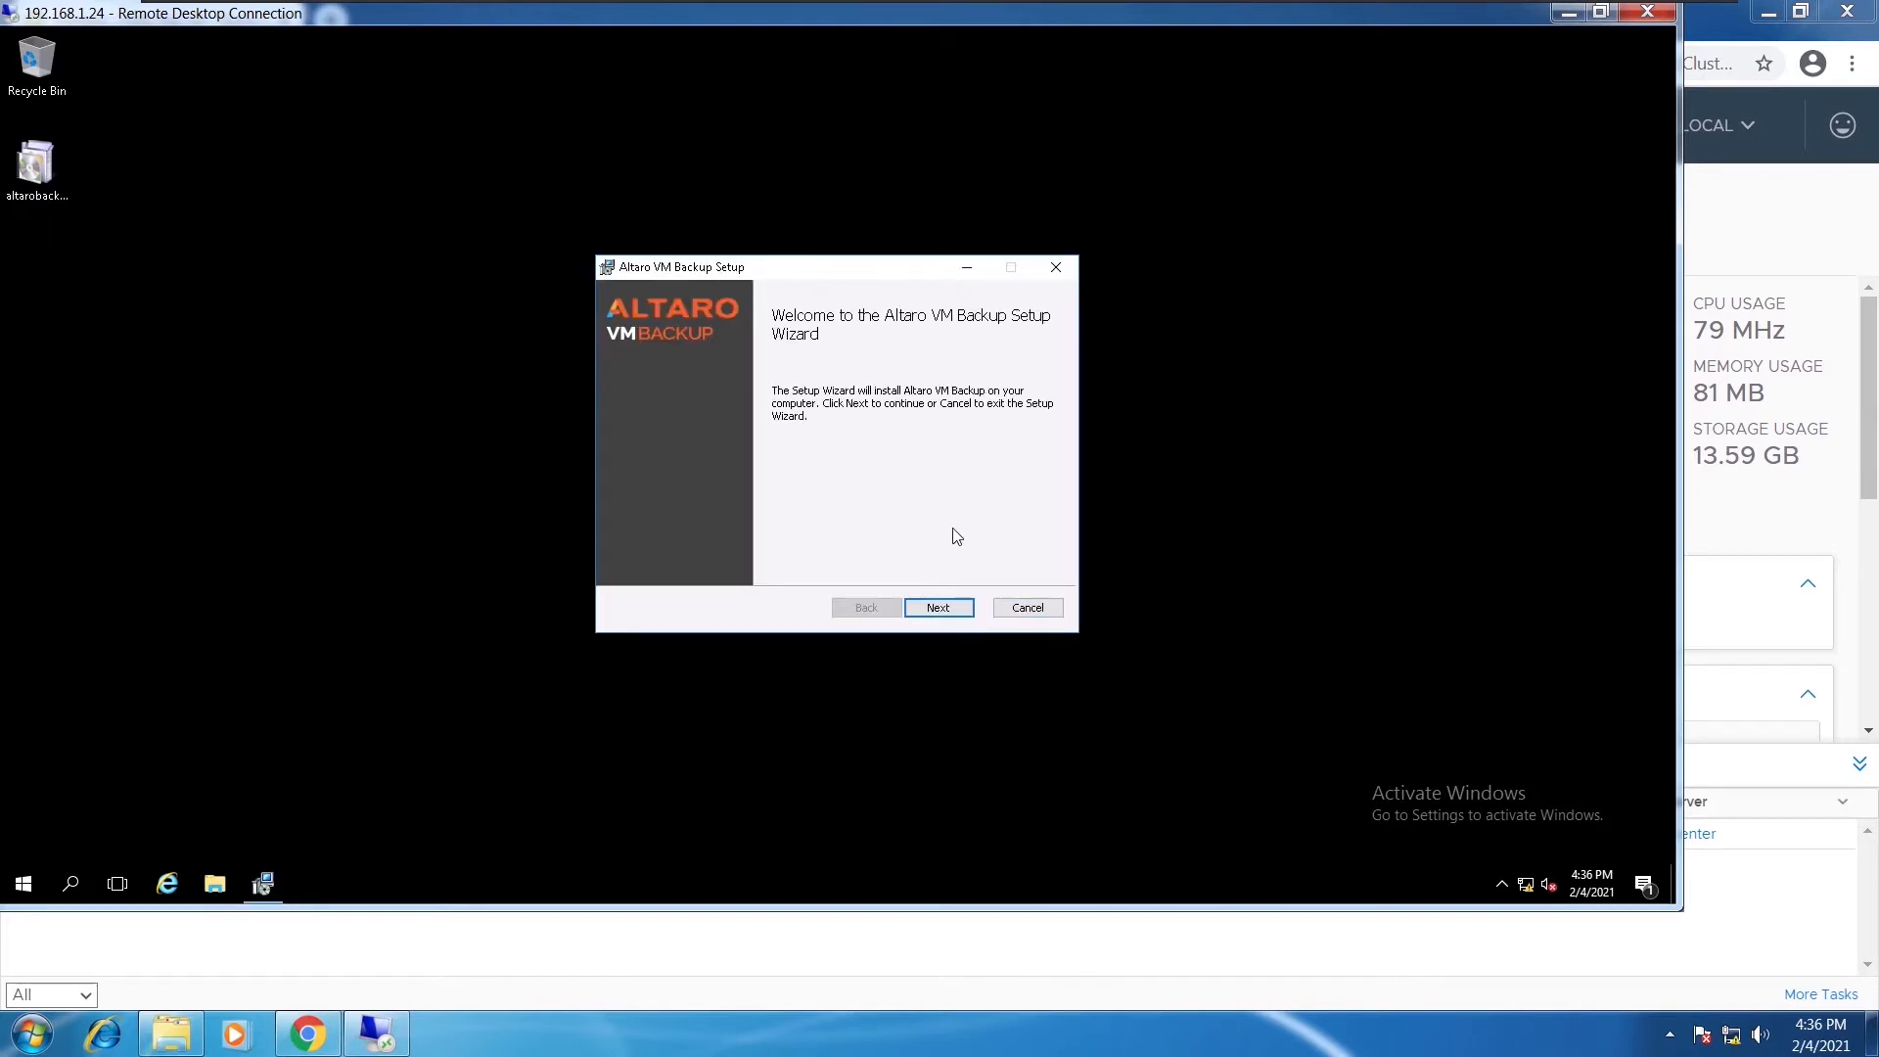
Accept the license and install Altaro VM Backup to C:\Program Files\Altaro\Altaro Backup\
click(924, 612)
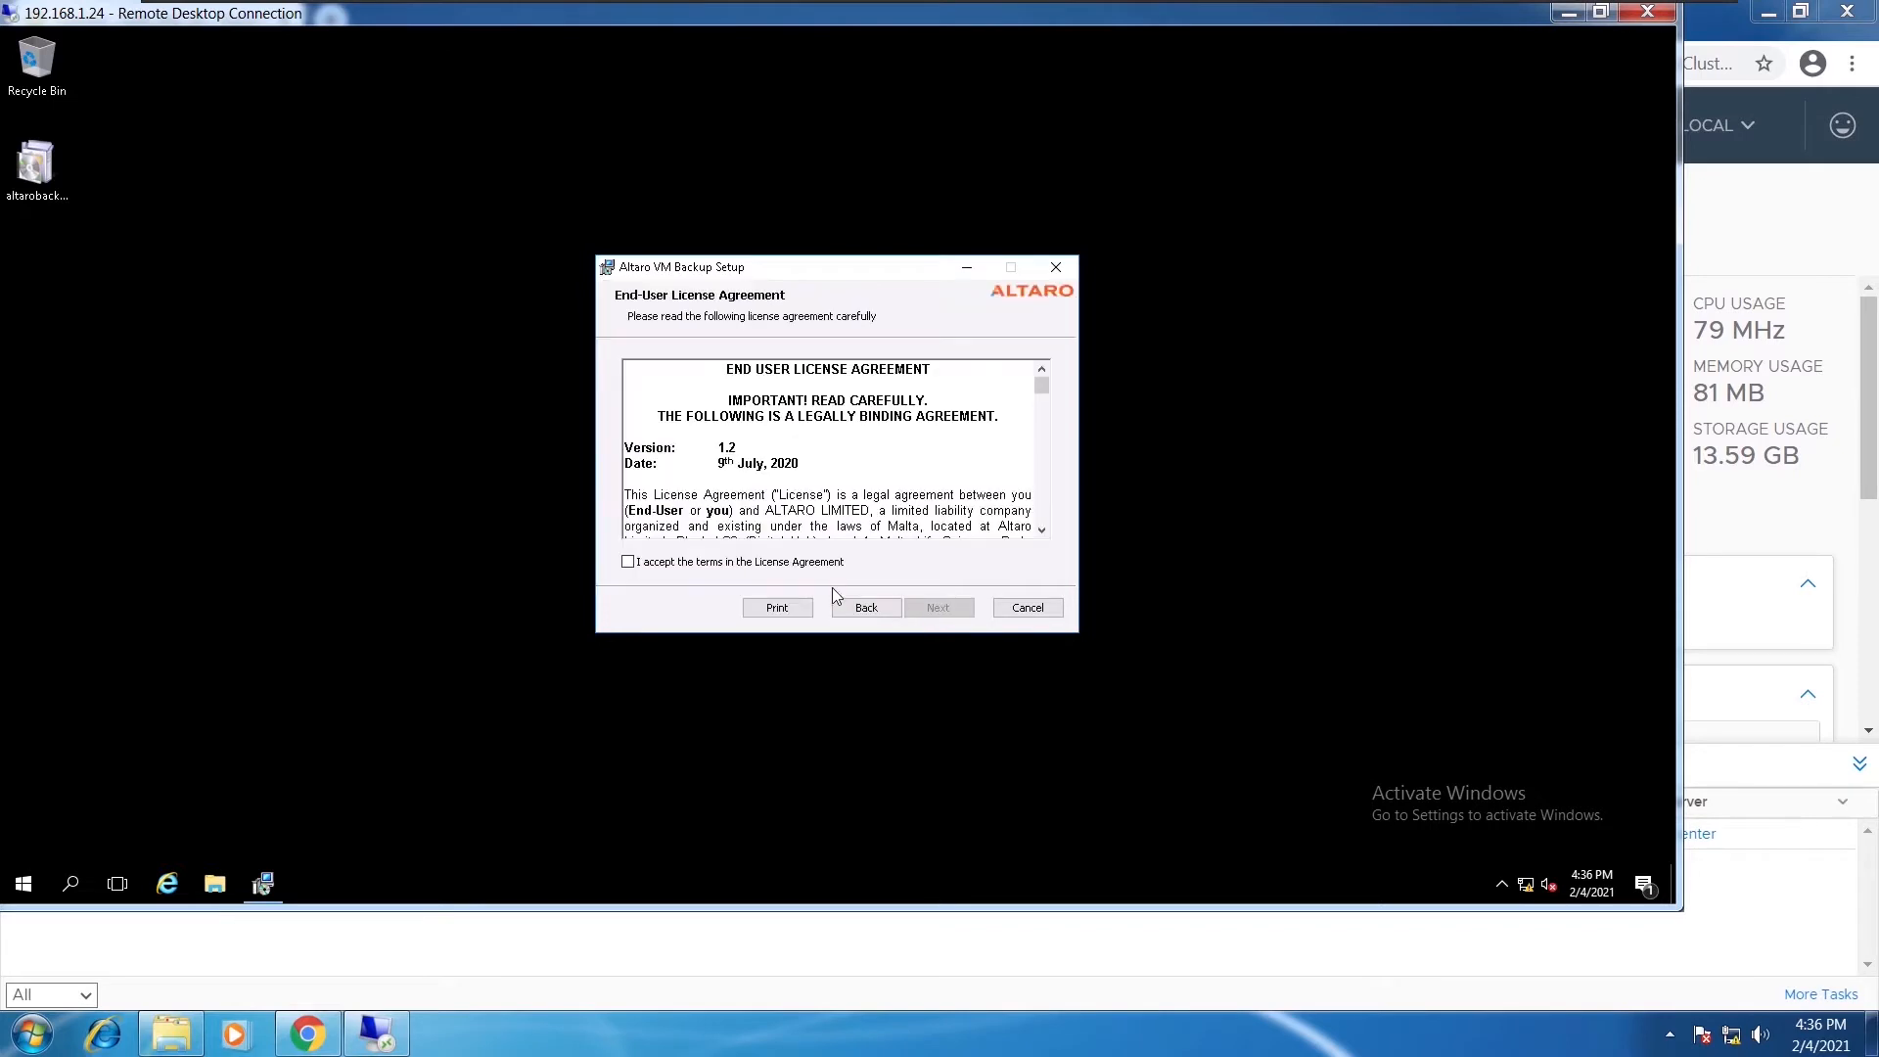
click(631, 563)
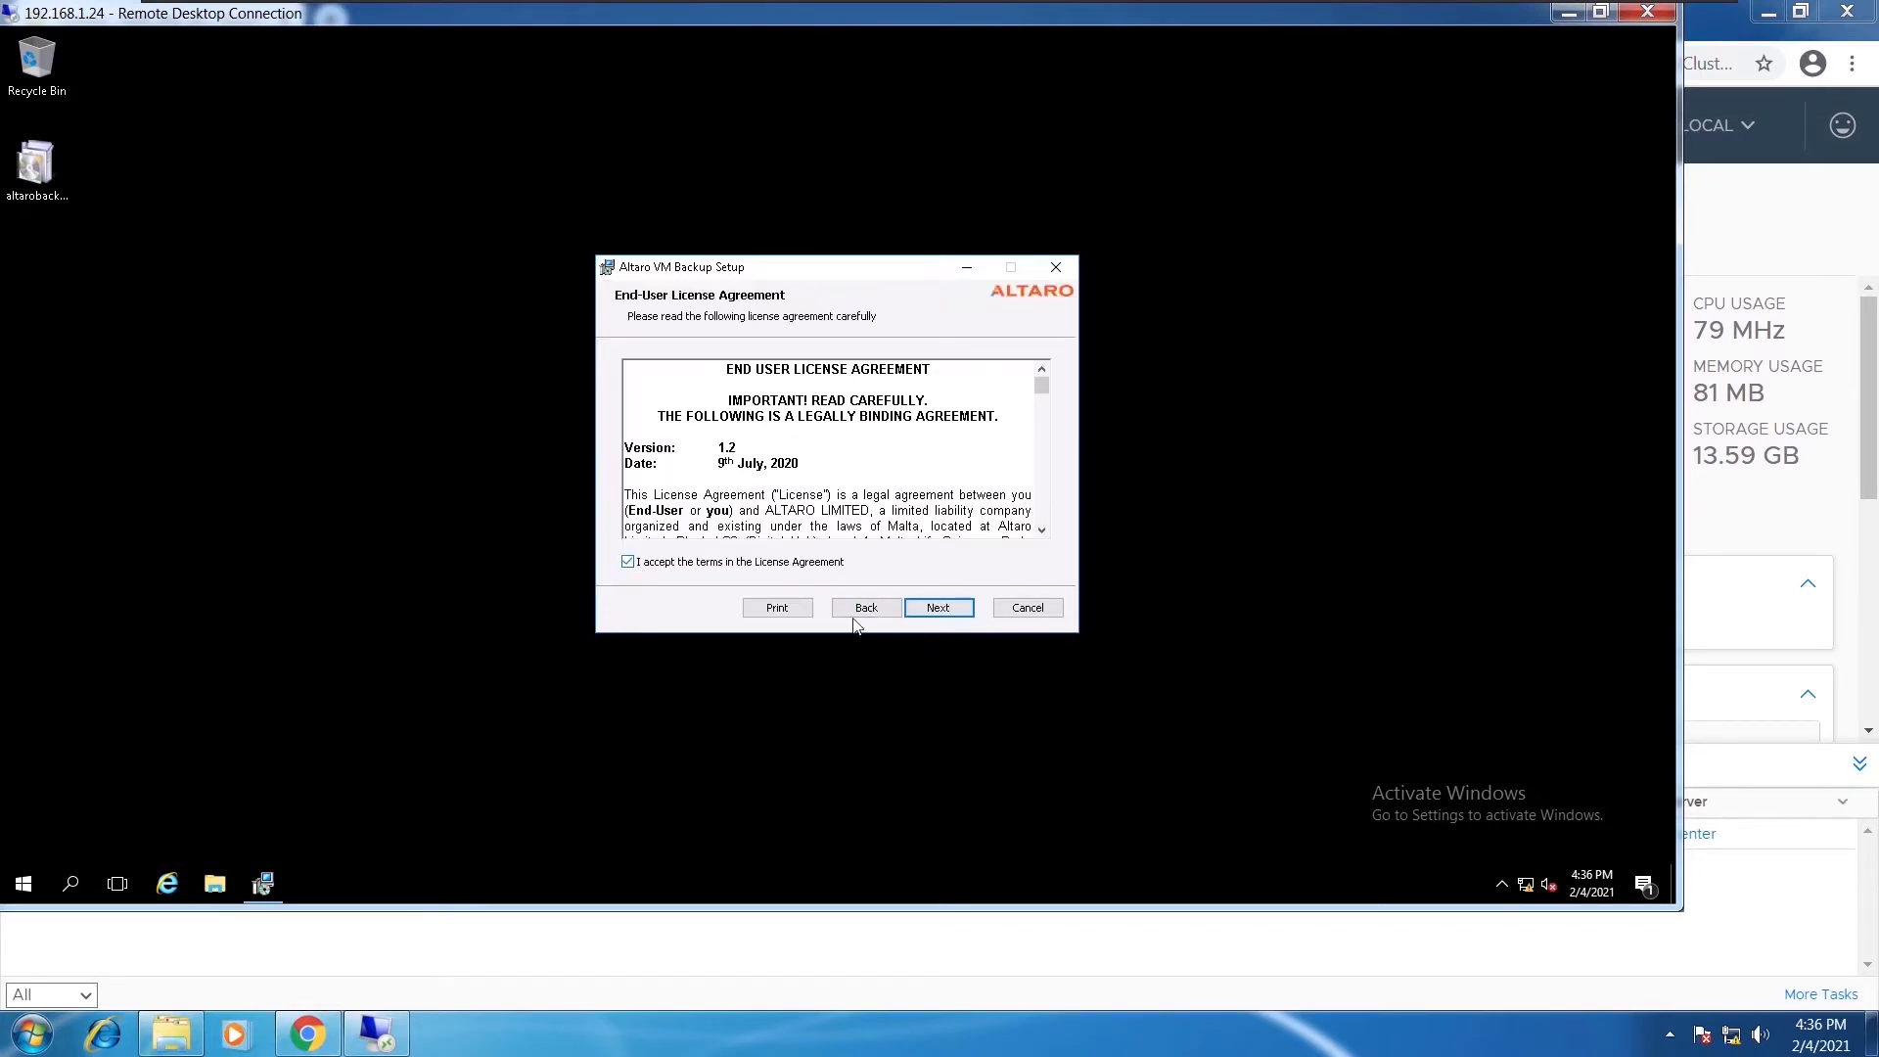
click(948, 617)
drag(810, 423, 624, 423)
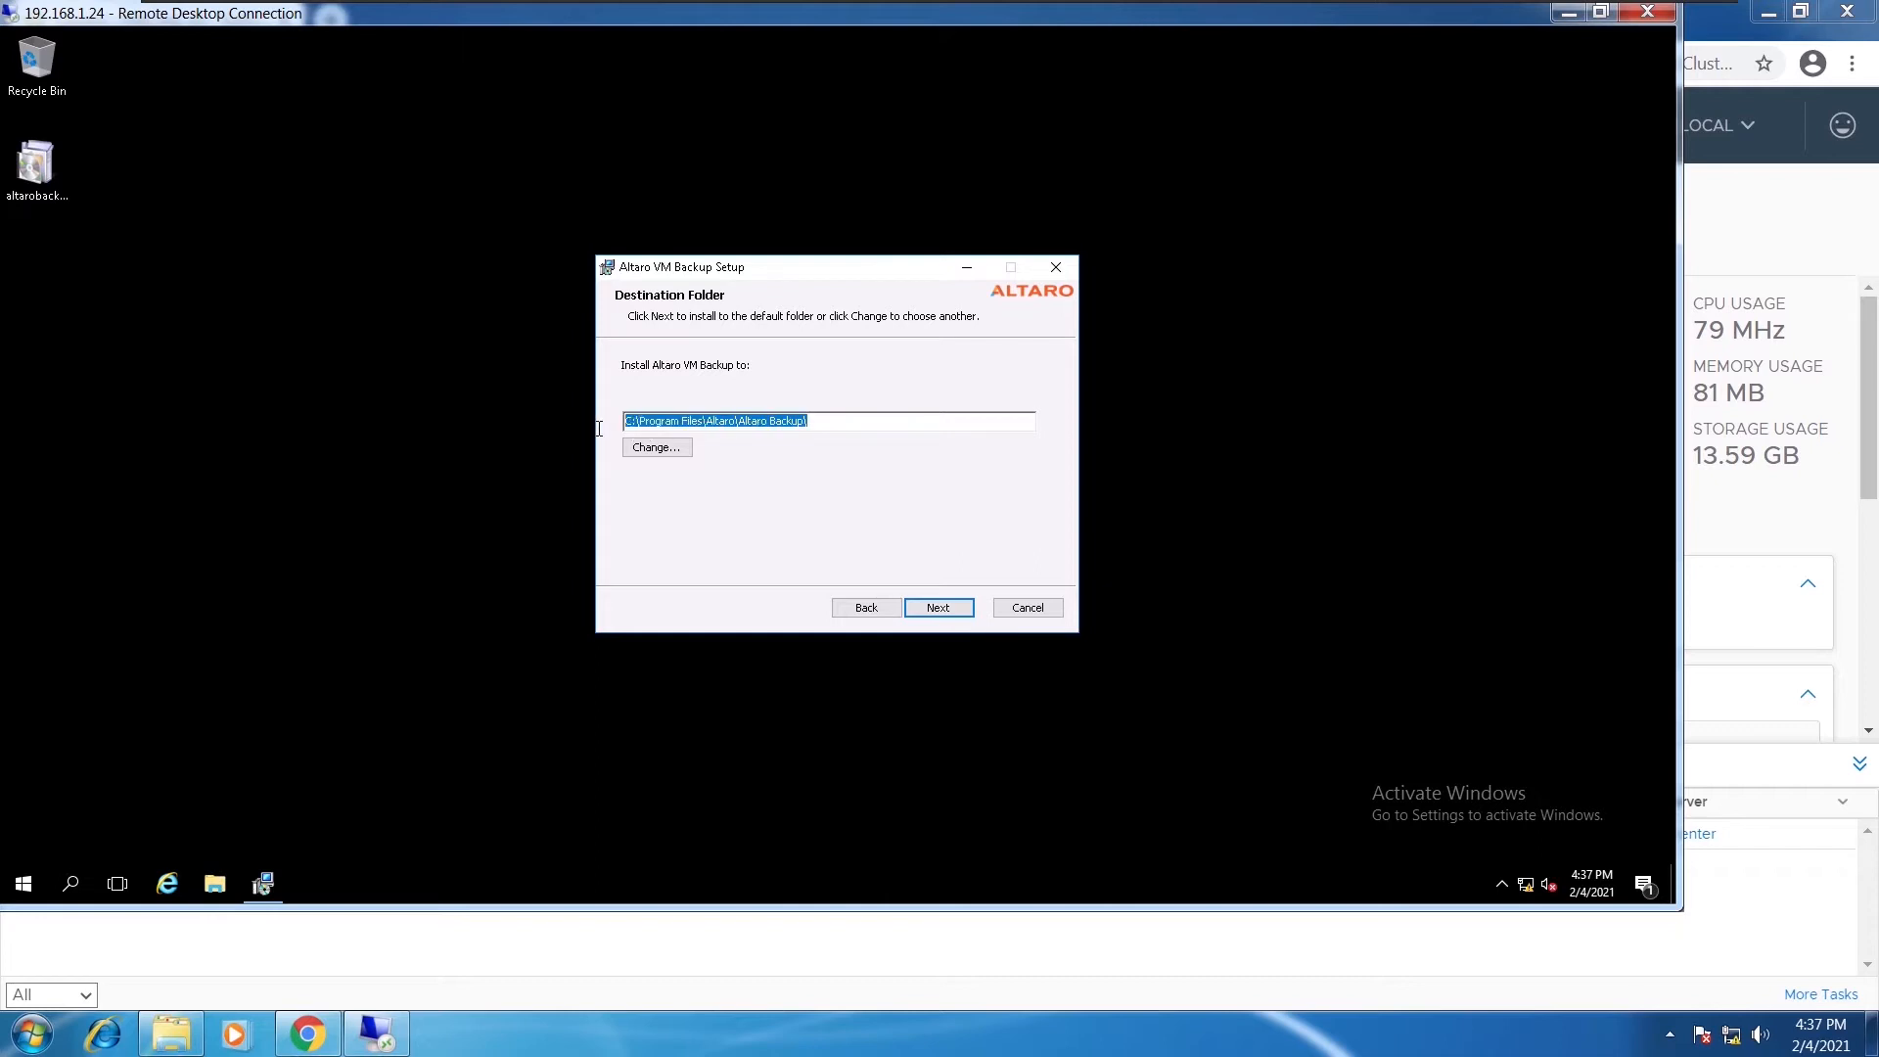
click(821, 421)
click(932, 609)
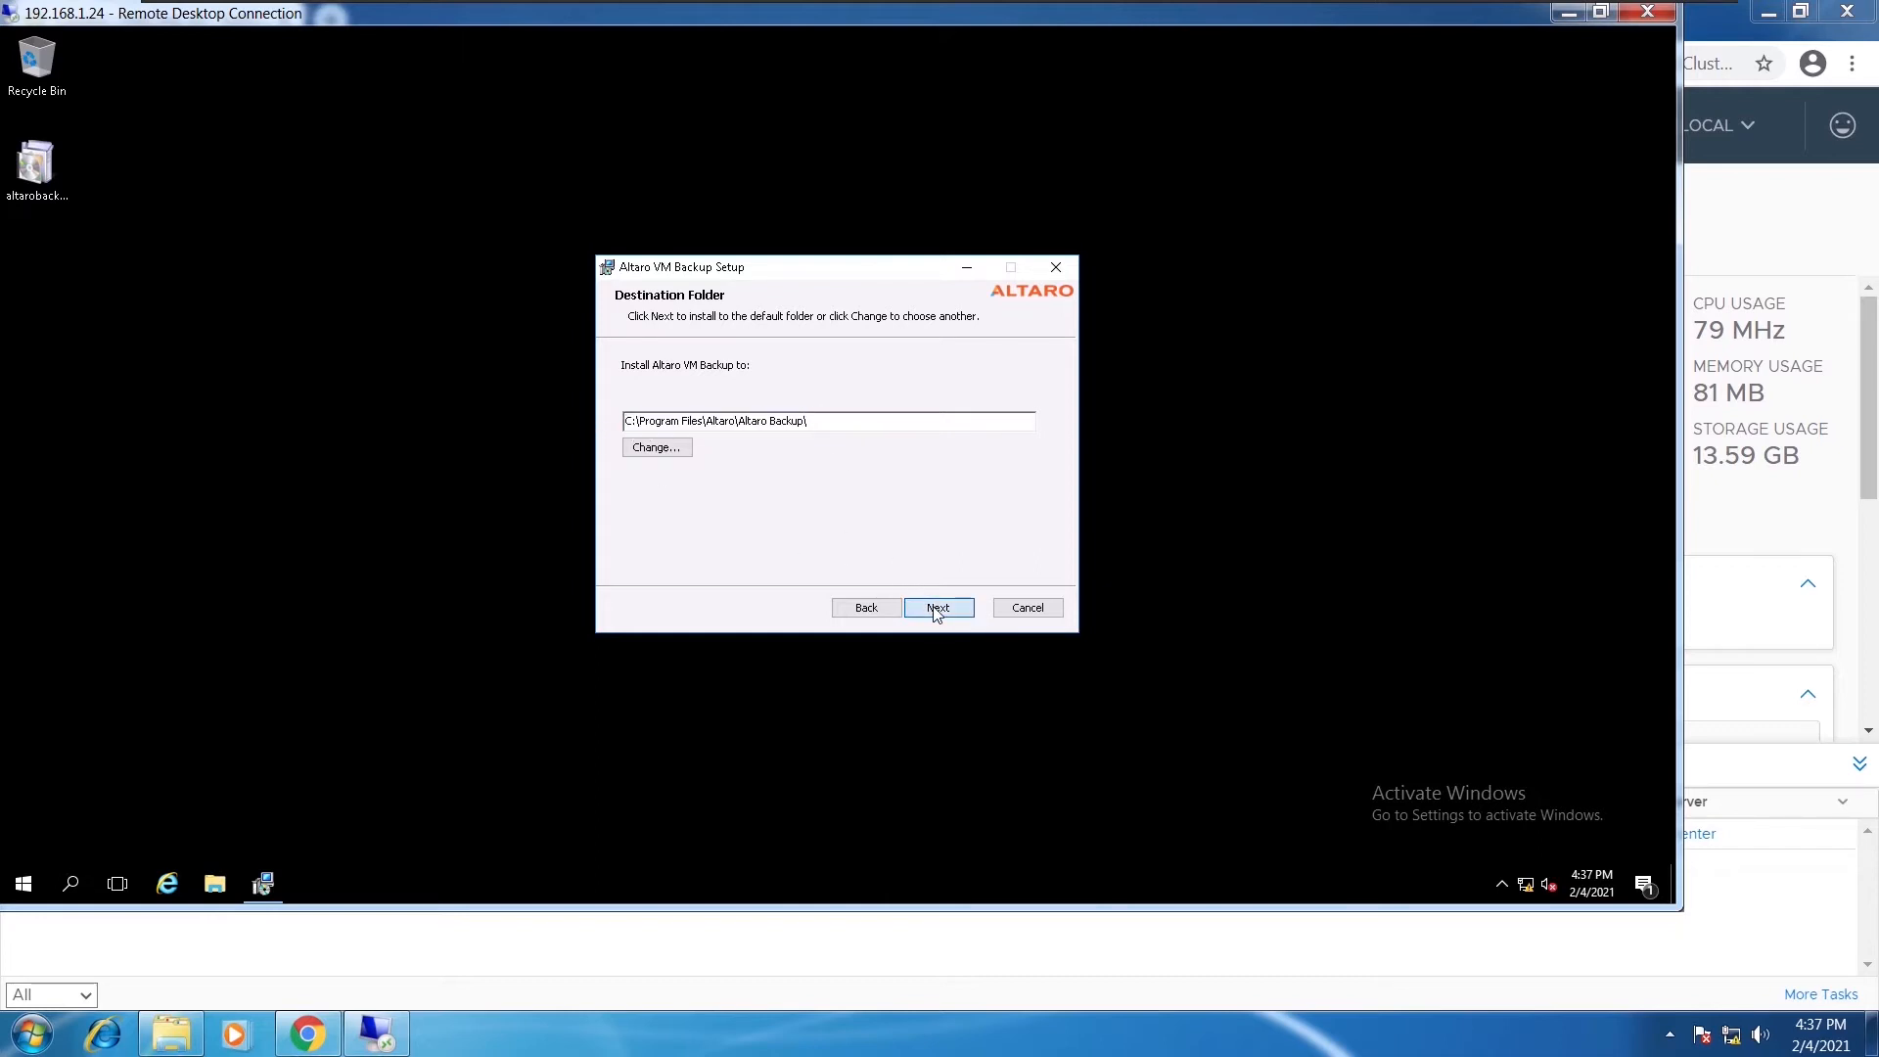
click(932, 613)
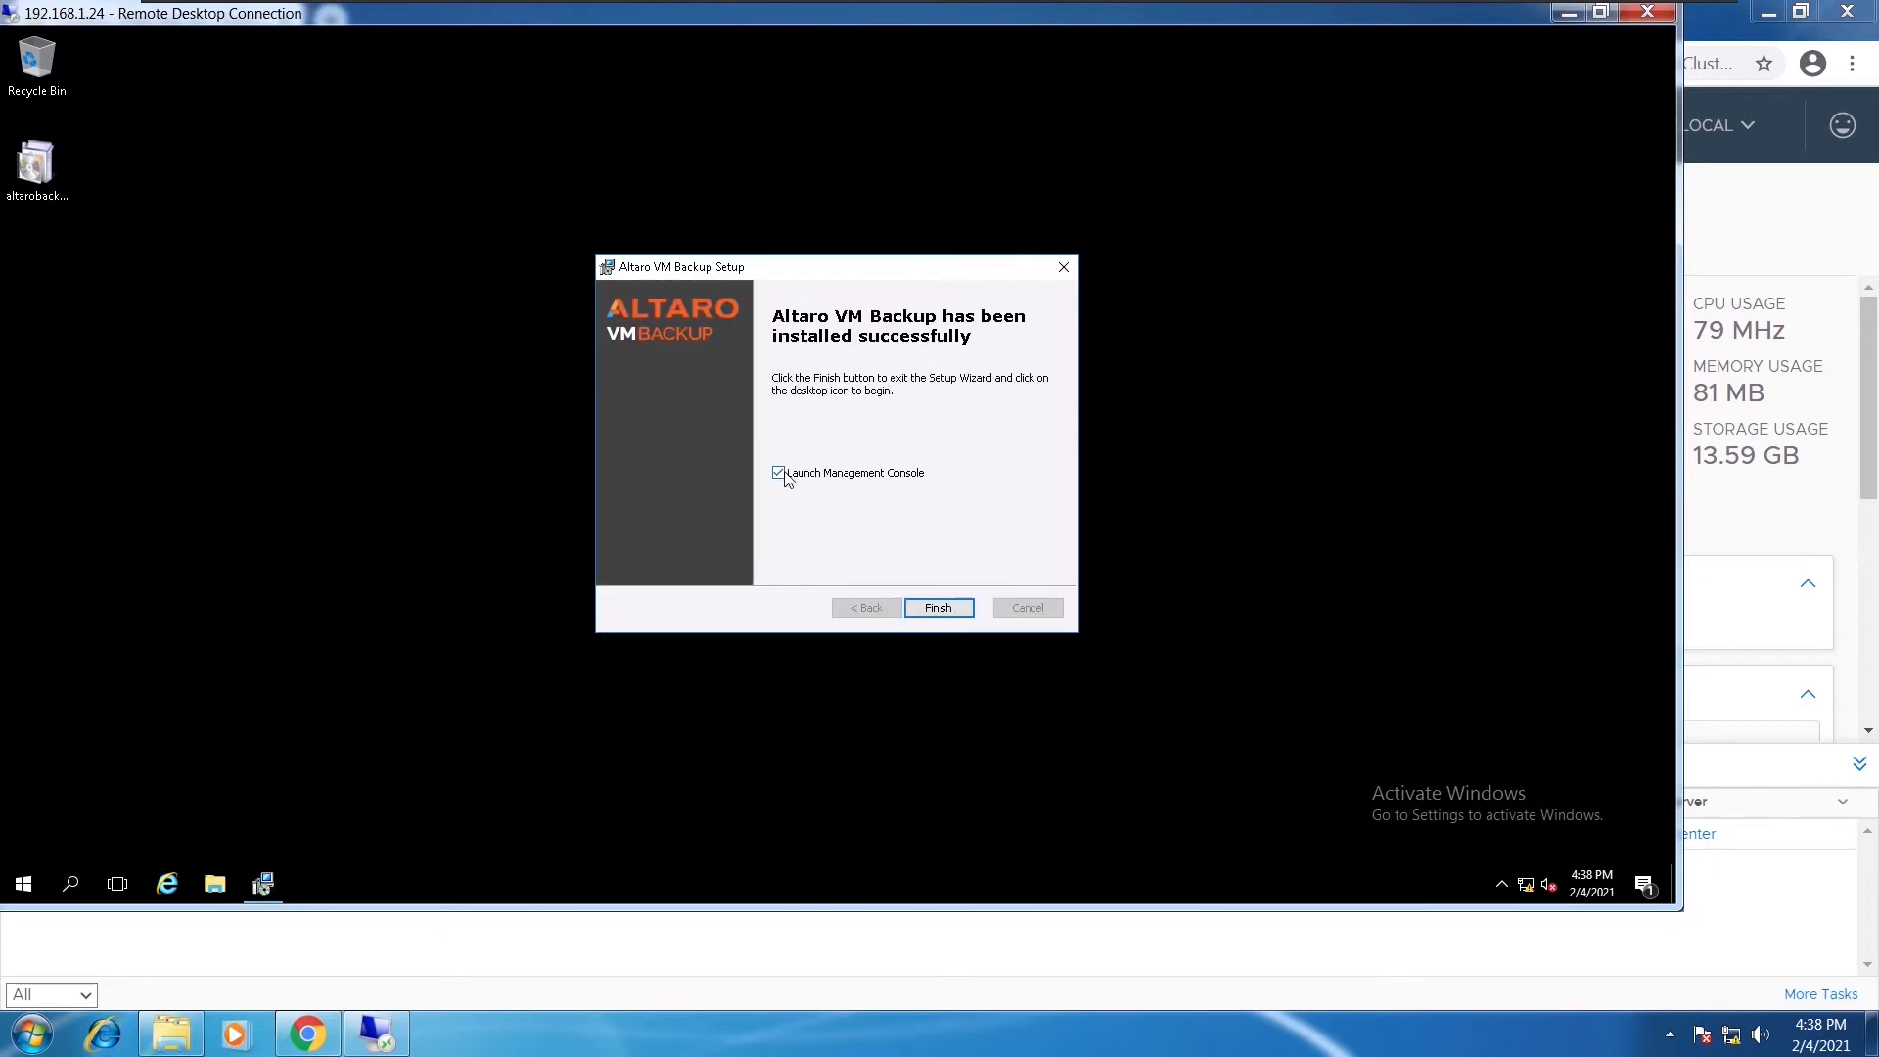
Launch the Management Console and connect to This Machine as administrator with the account password
click(937, 607)
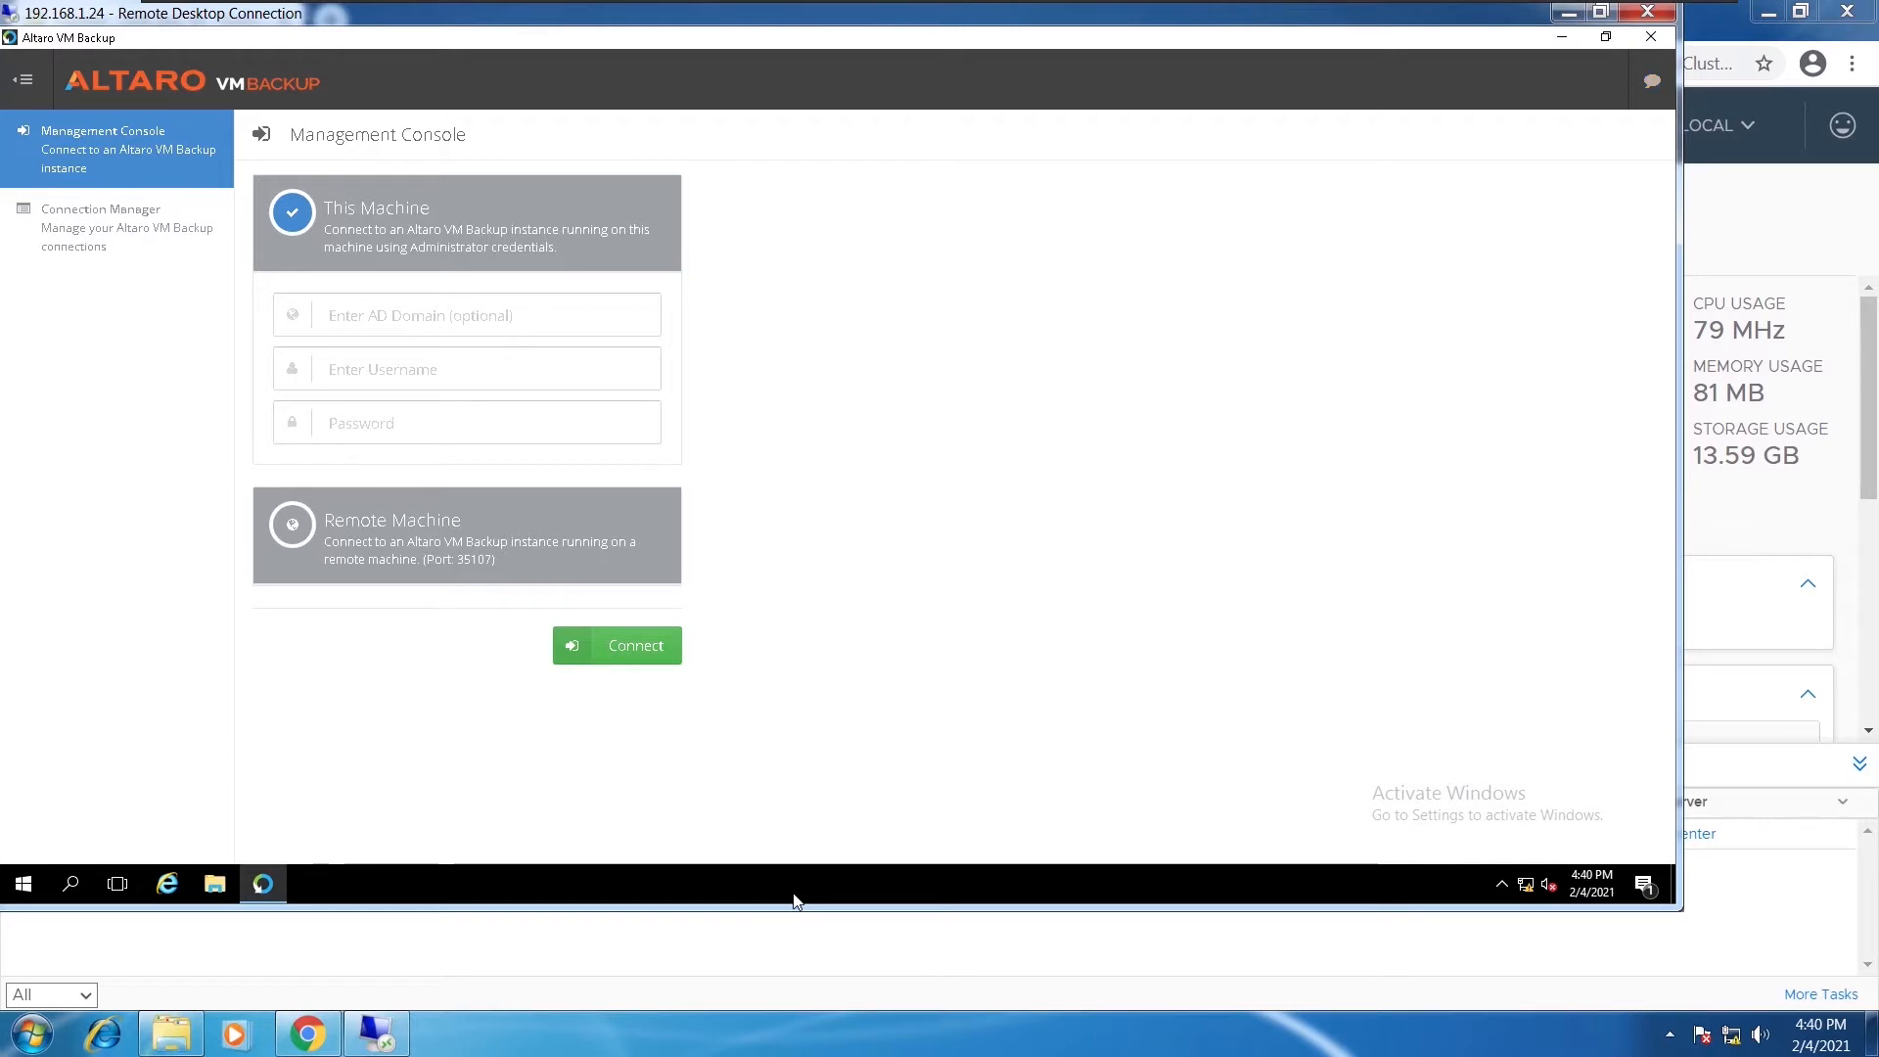
click(380, 371)
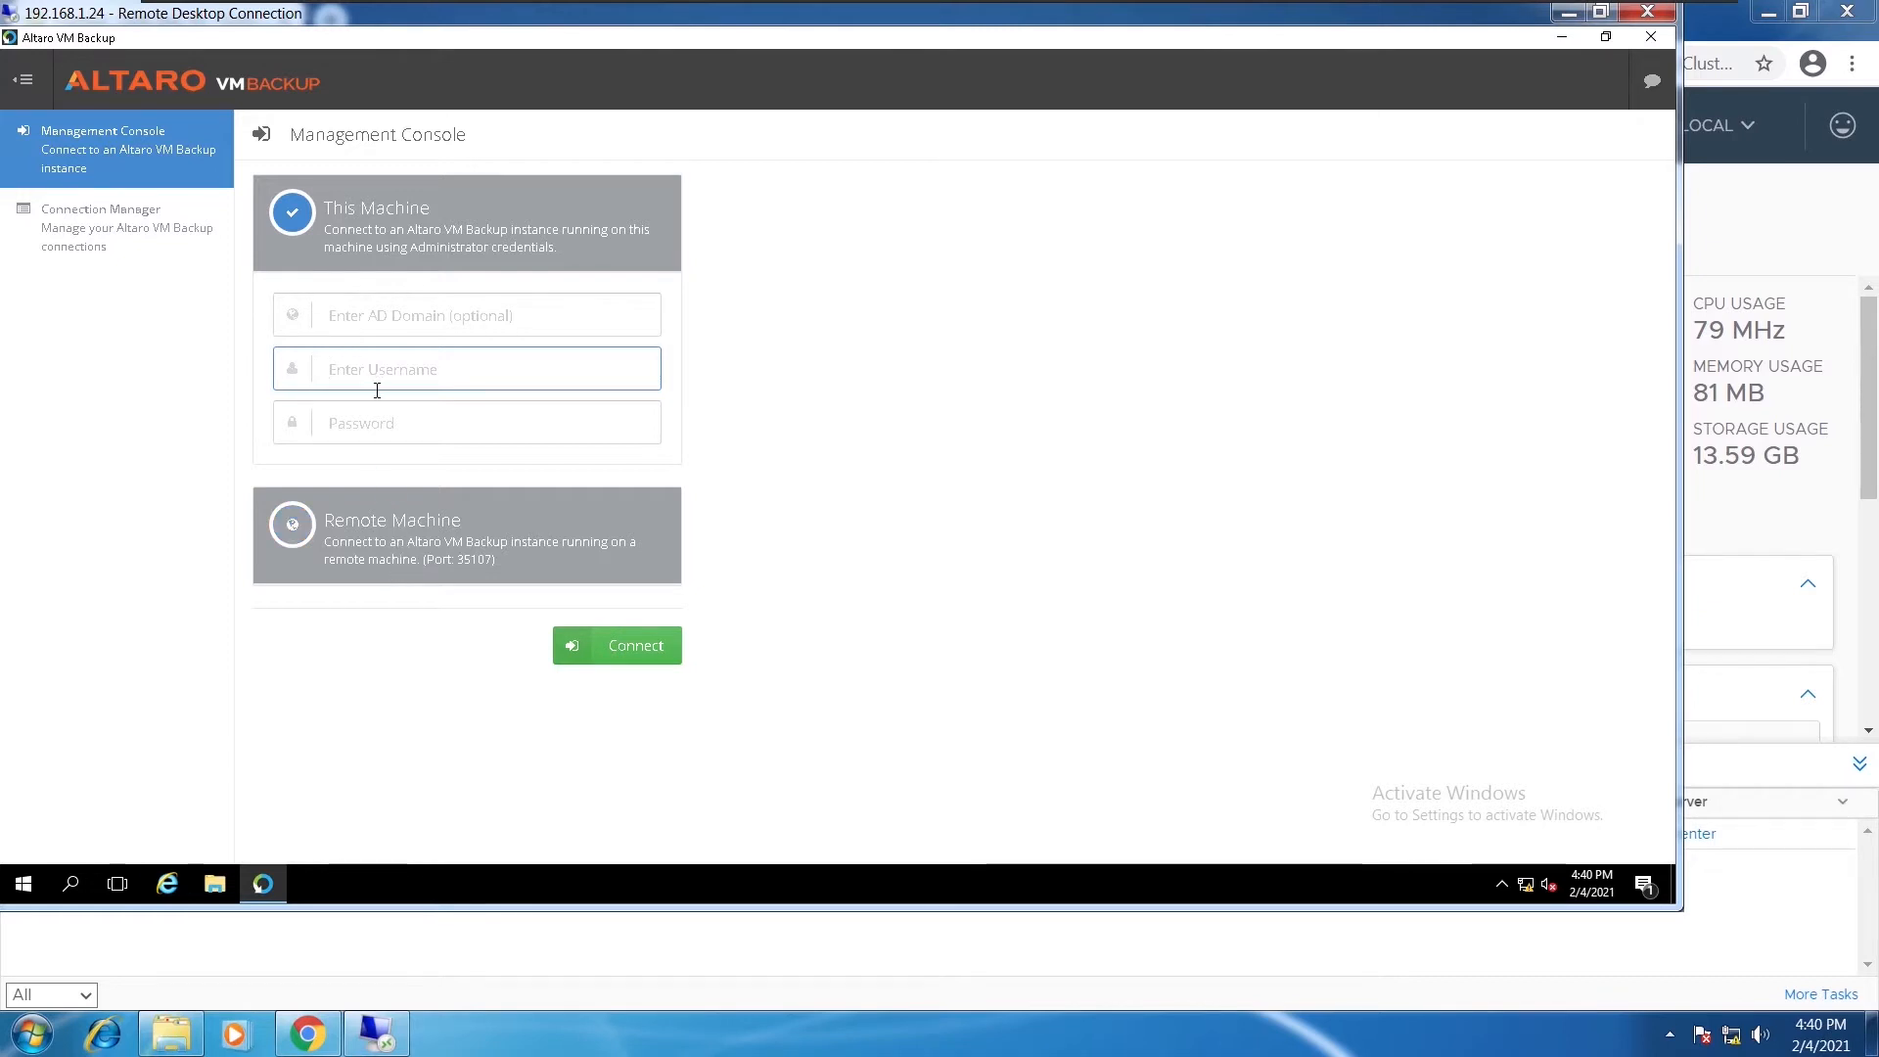
text(ad)
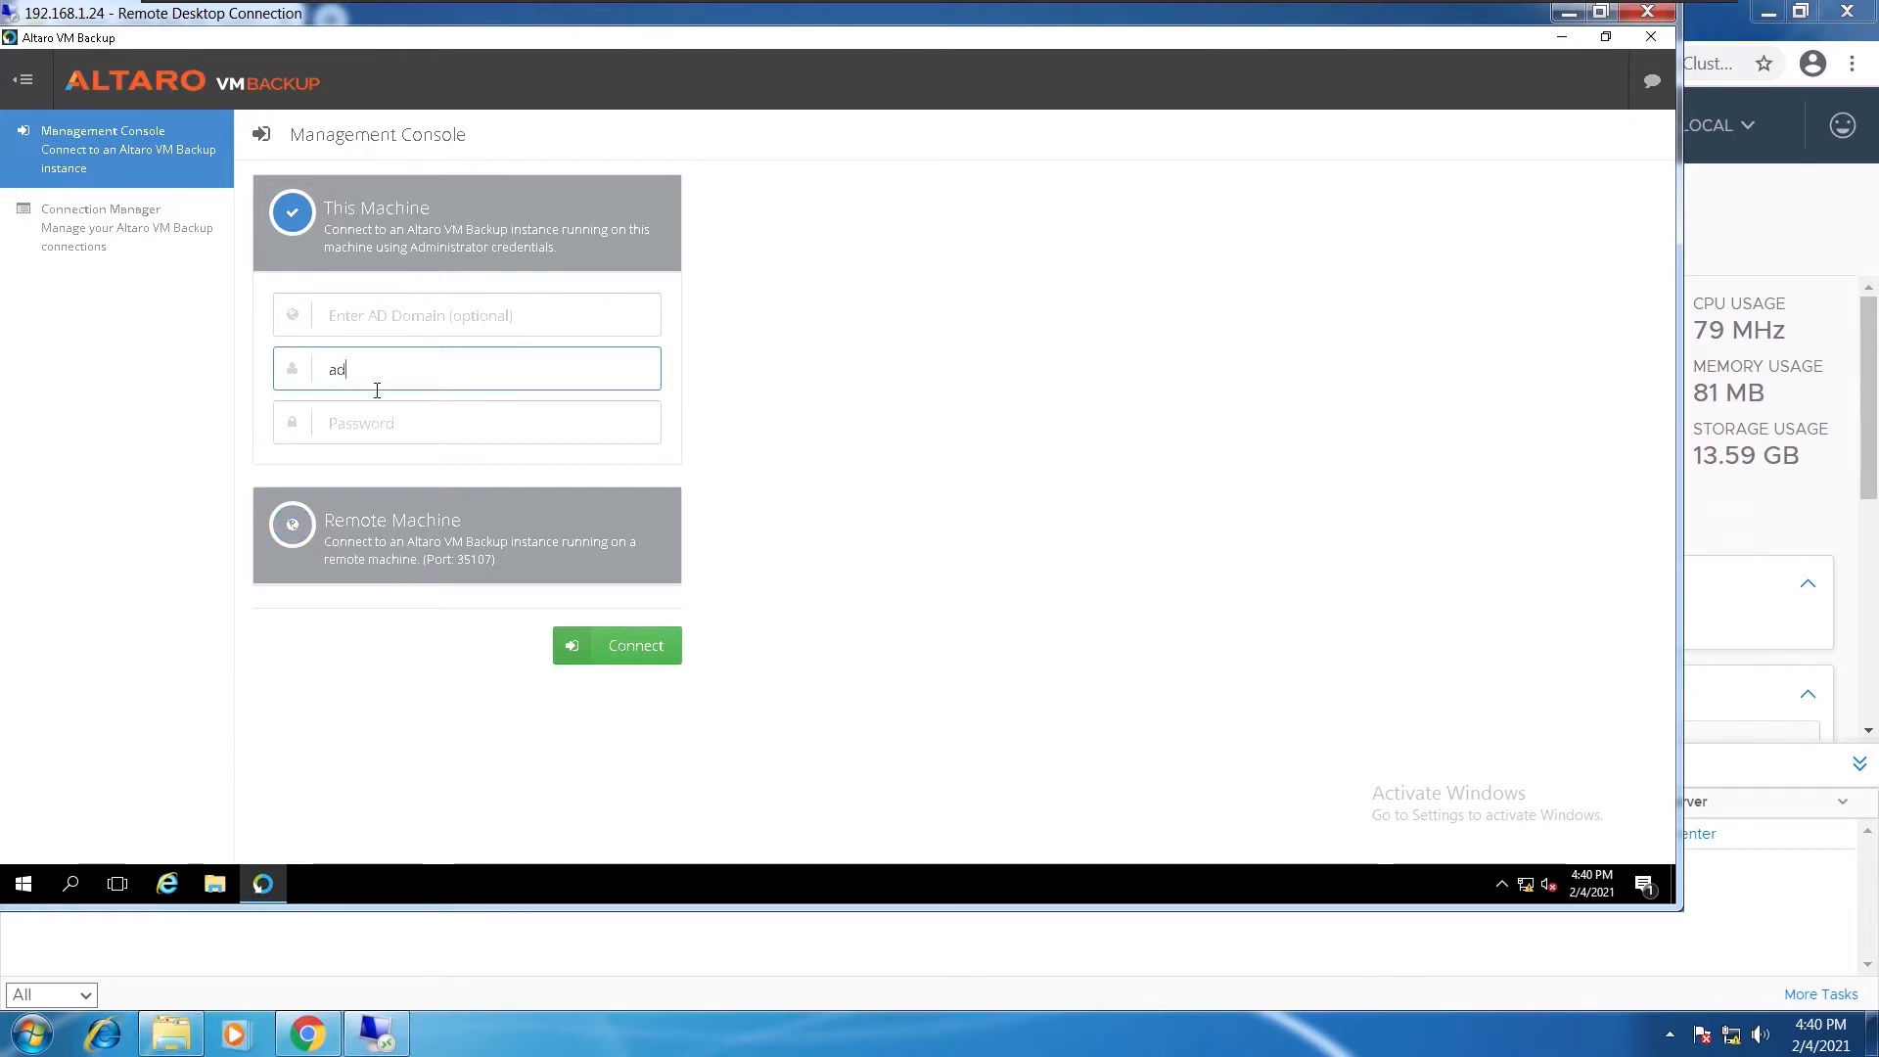
text(ministrator)
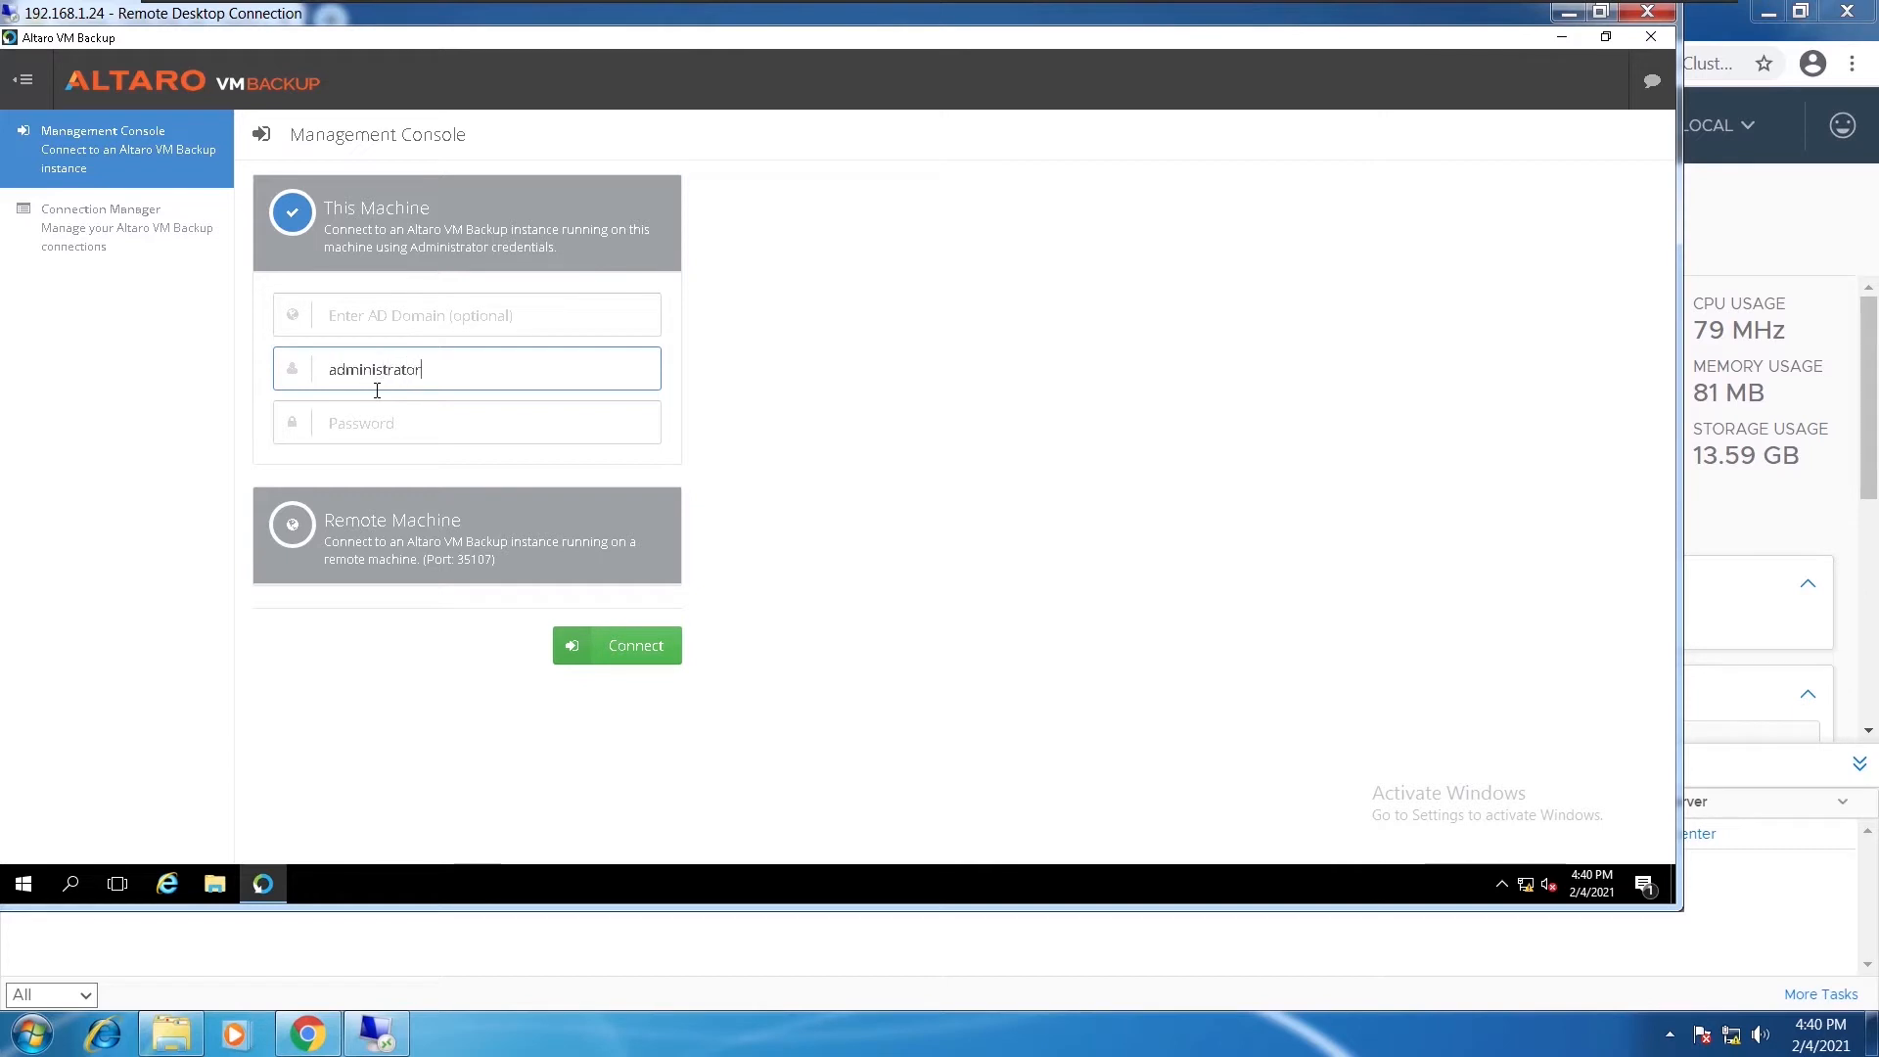
click(392, 421)
text(••••••••••••)
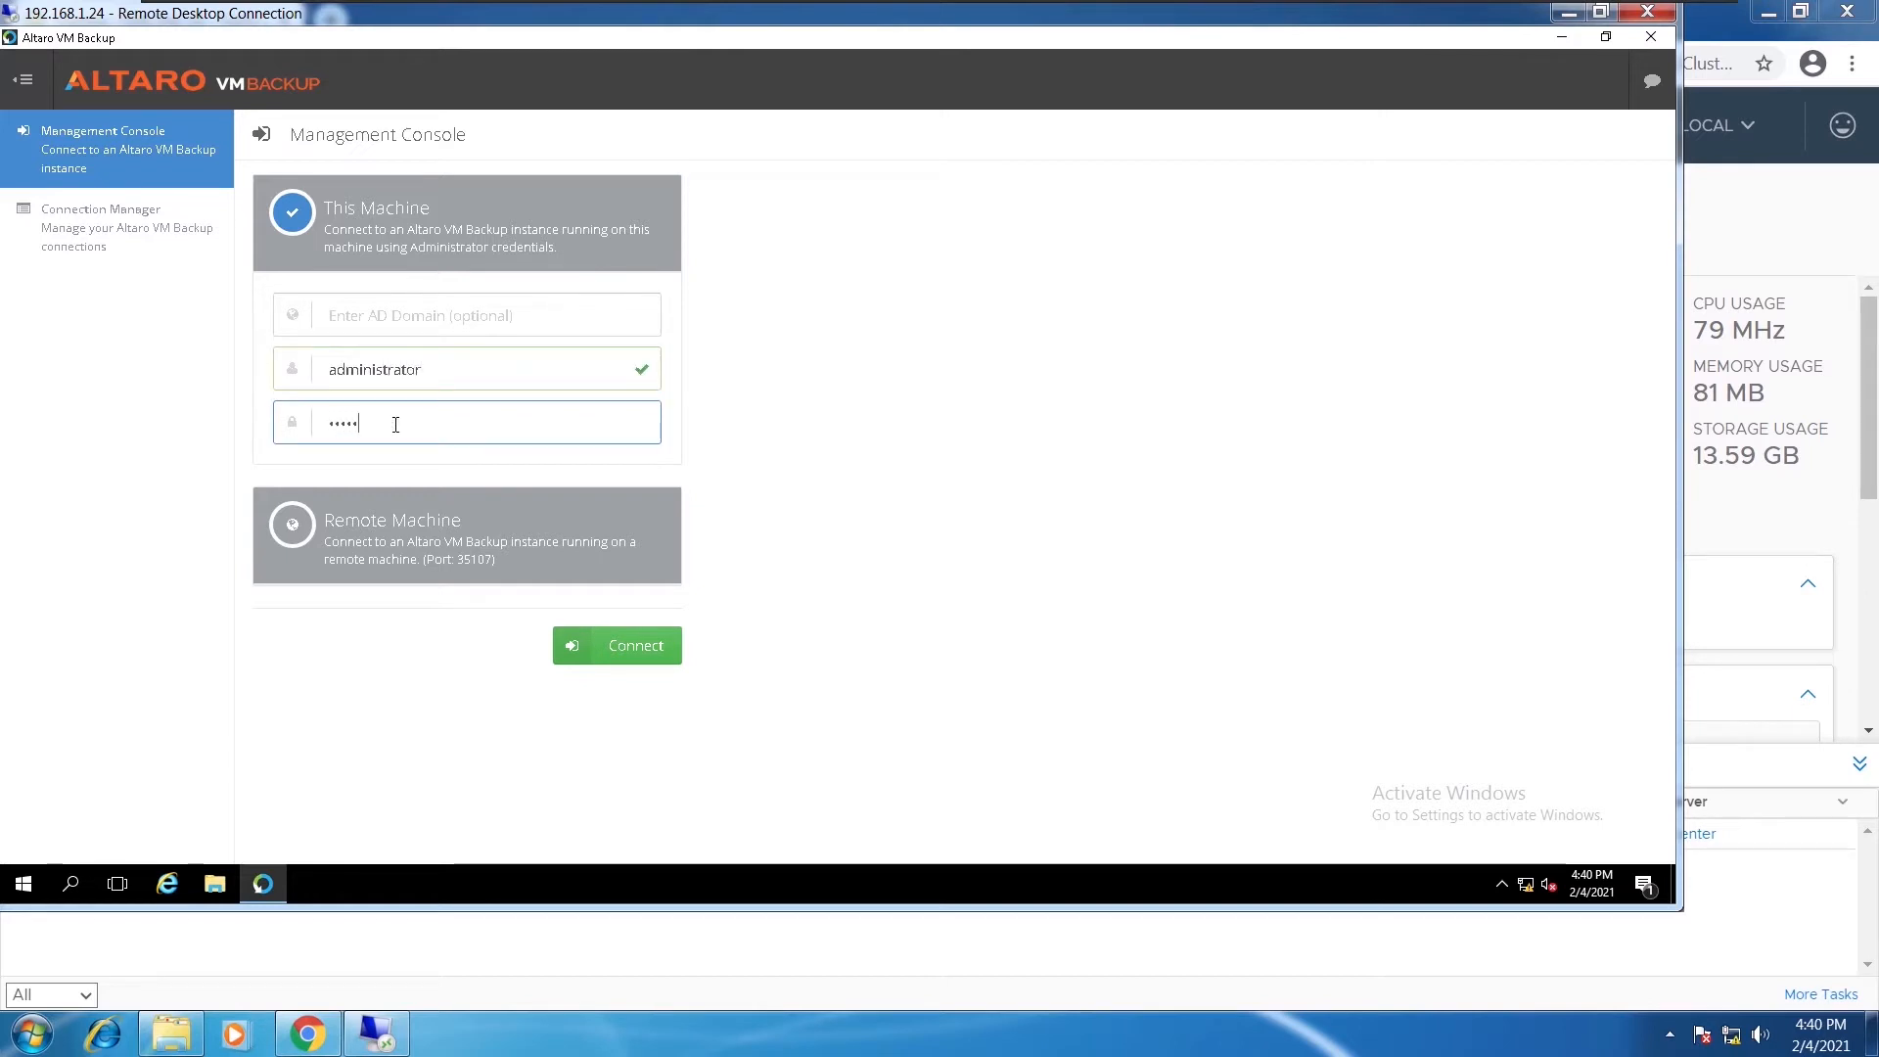
click(620, 654)
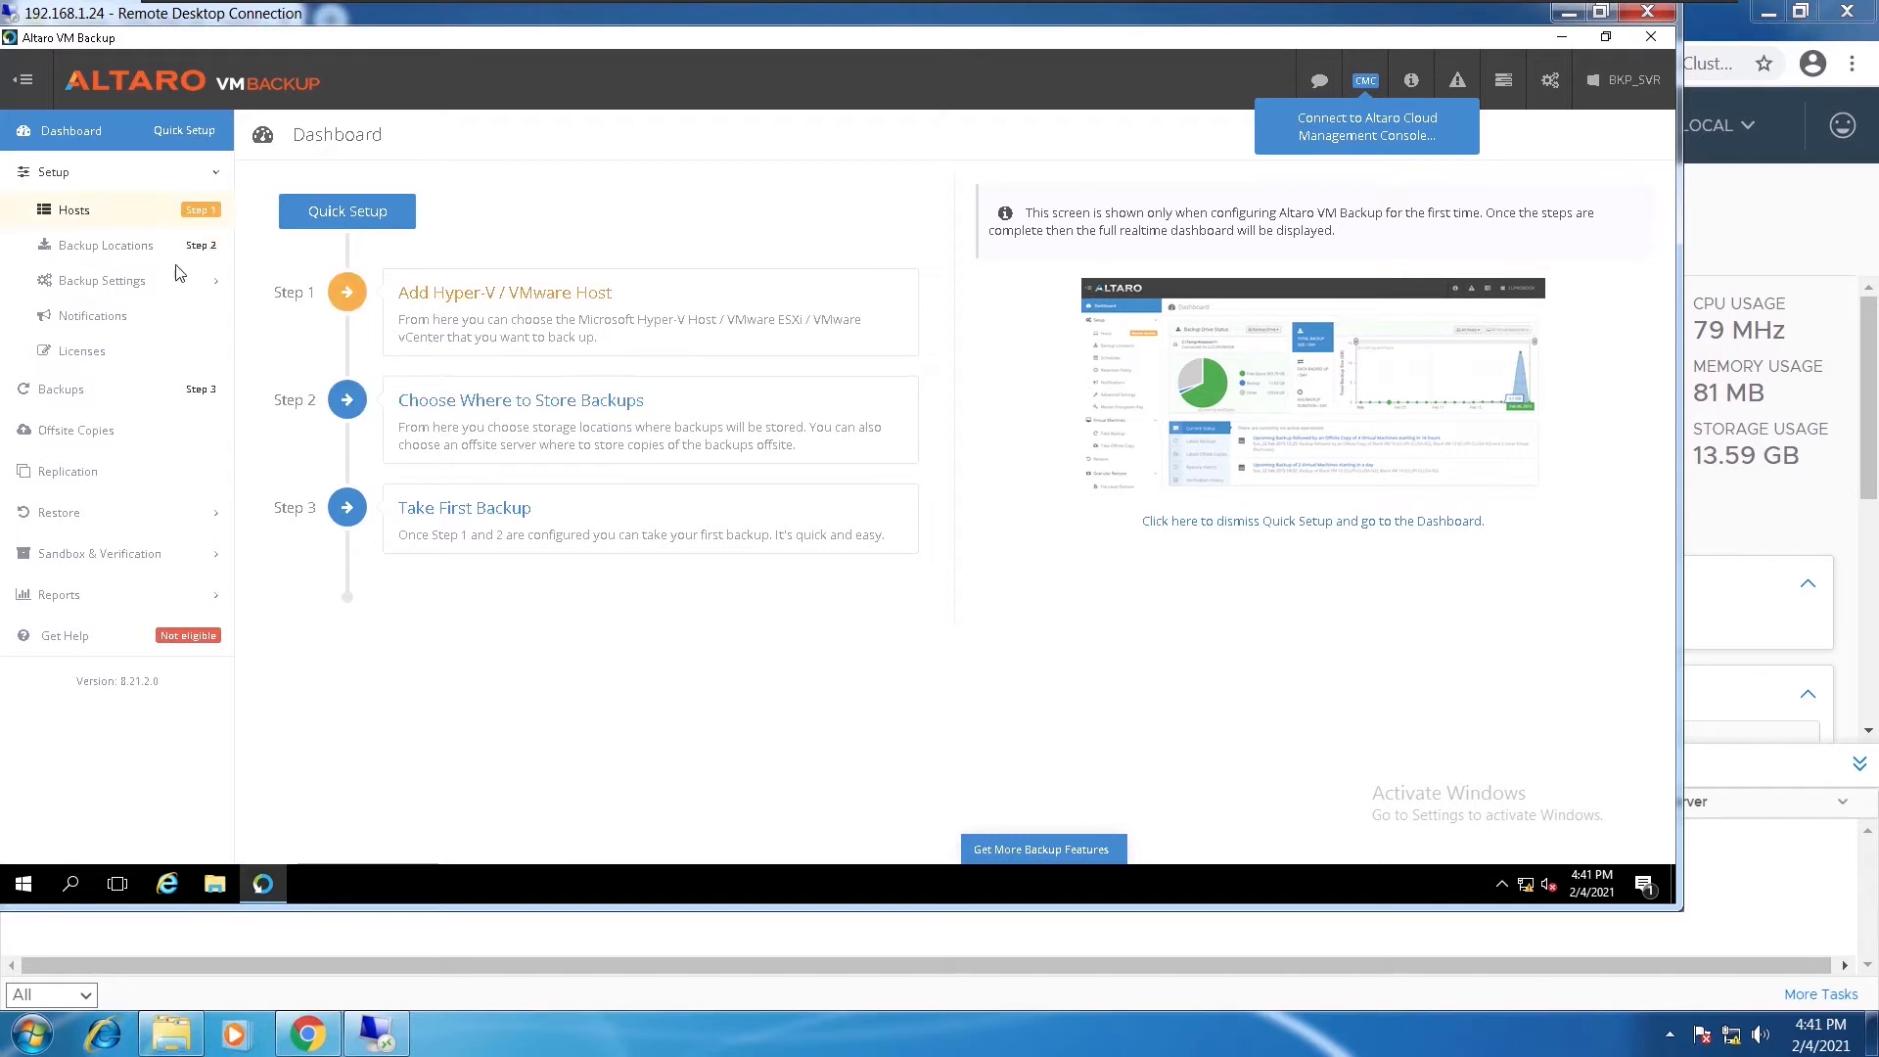
Start adding a host of type VMware vCenter Server
click(106, 211)
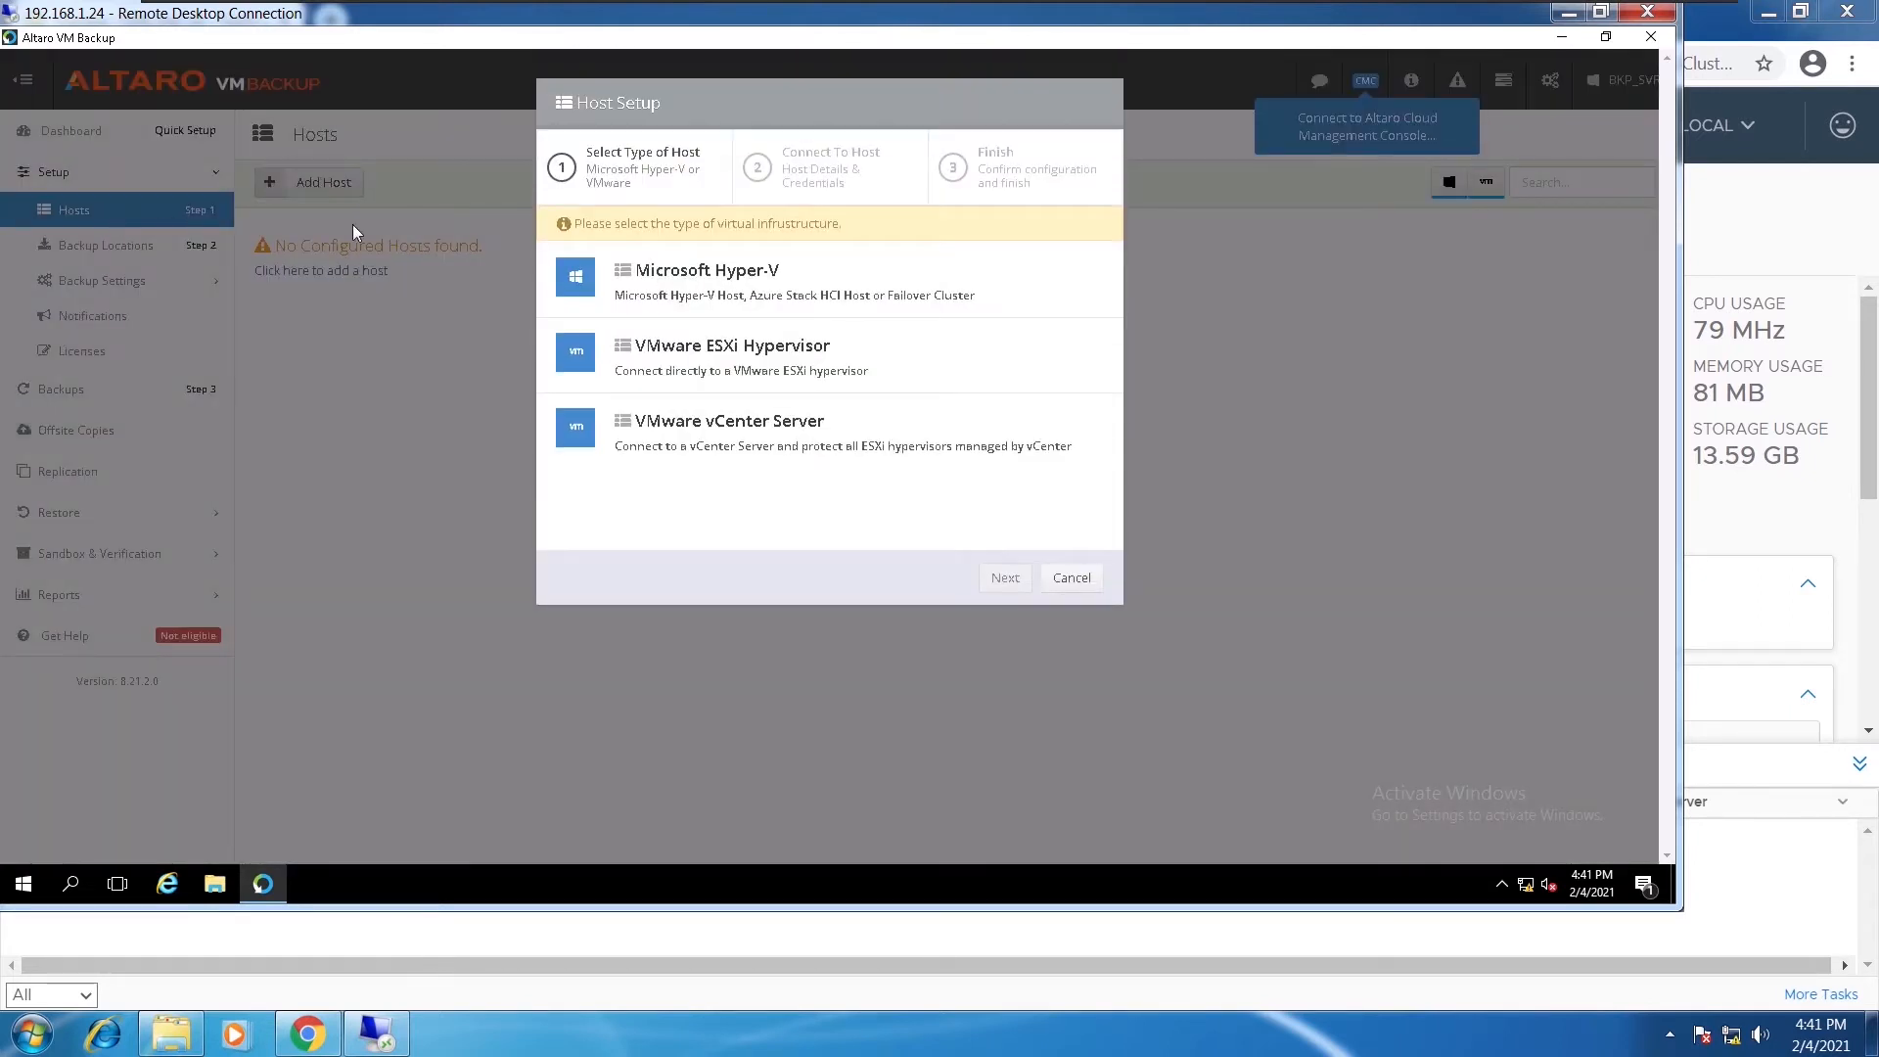
click(767, 442)
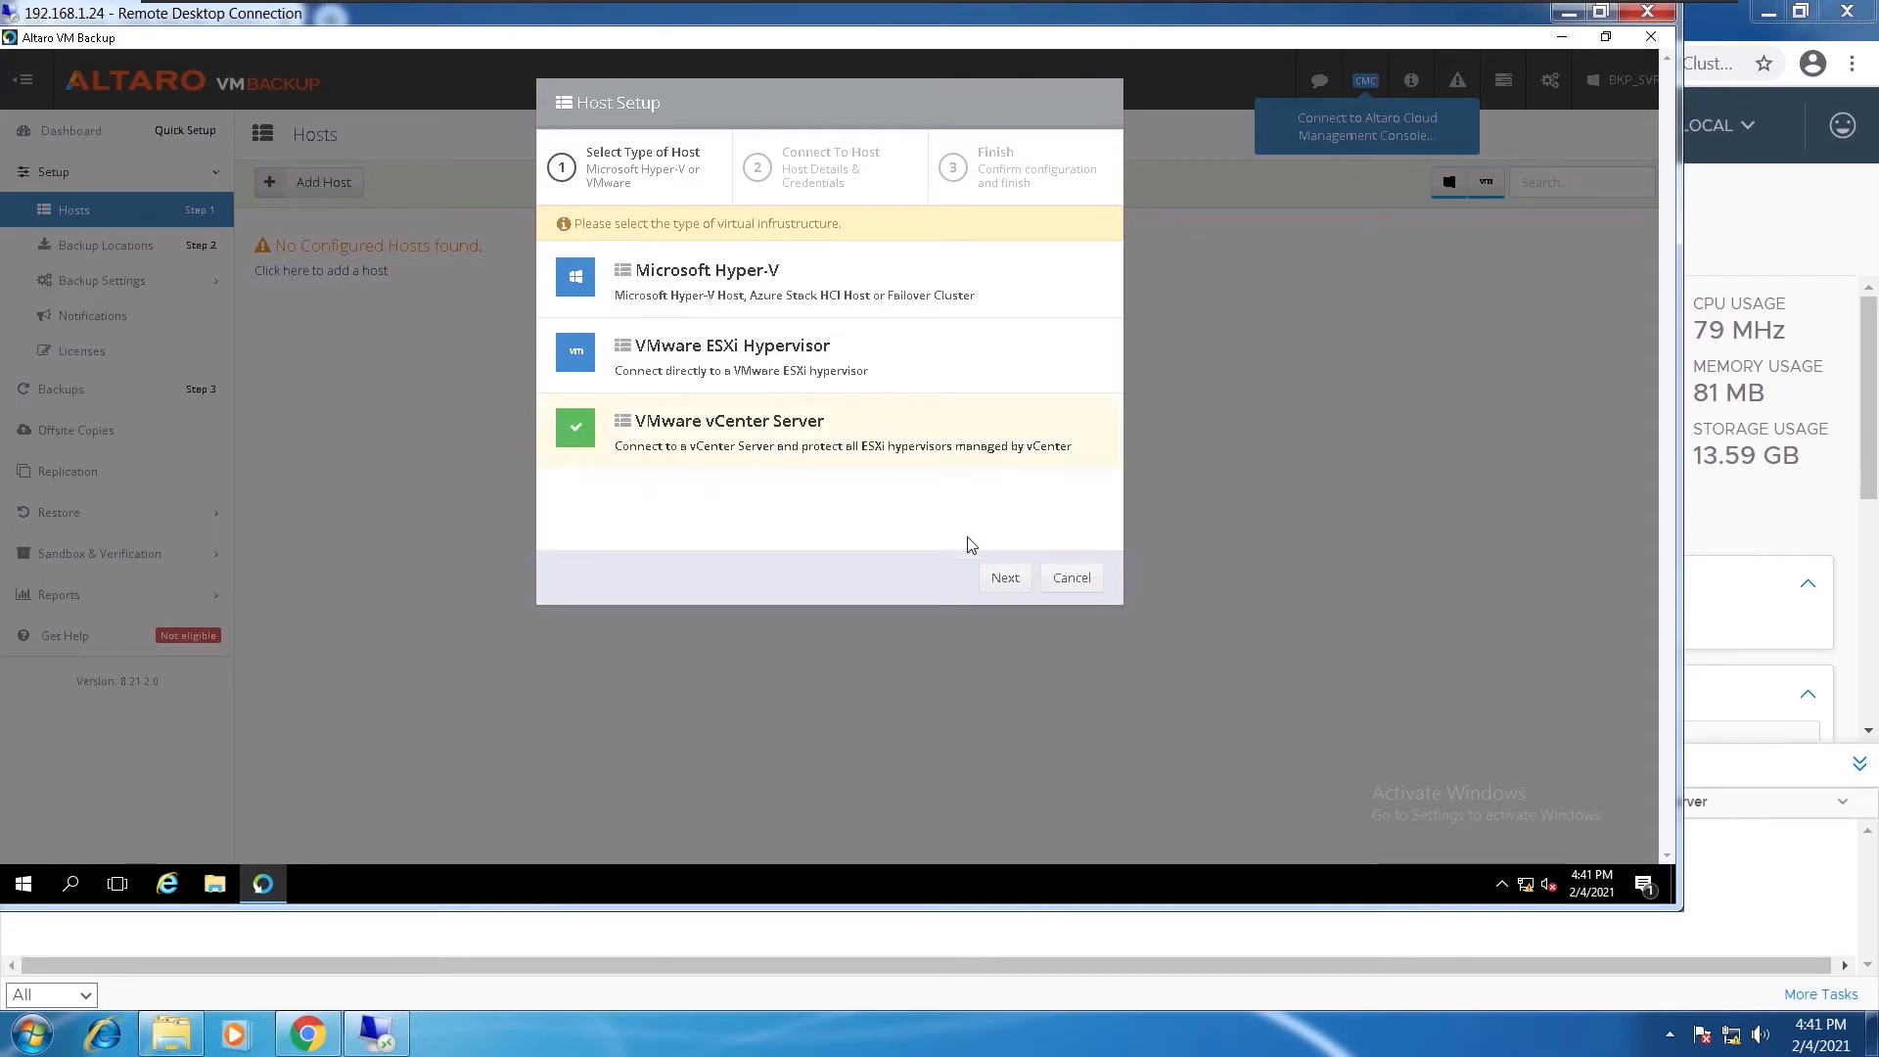
click(1005, 580)
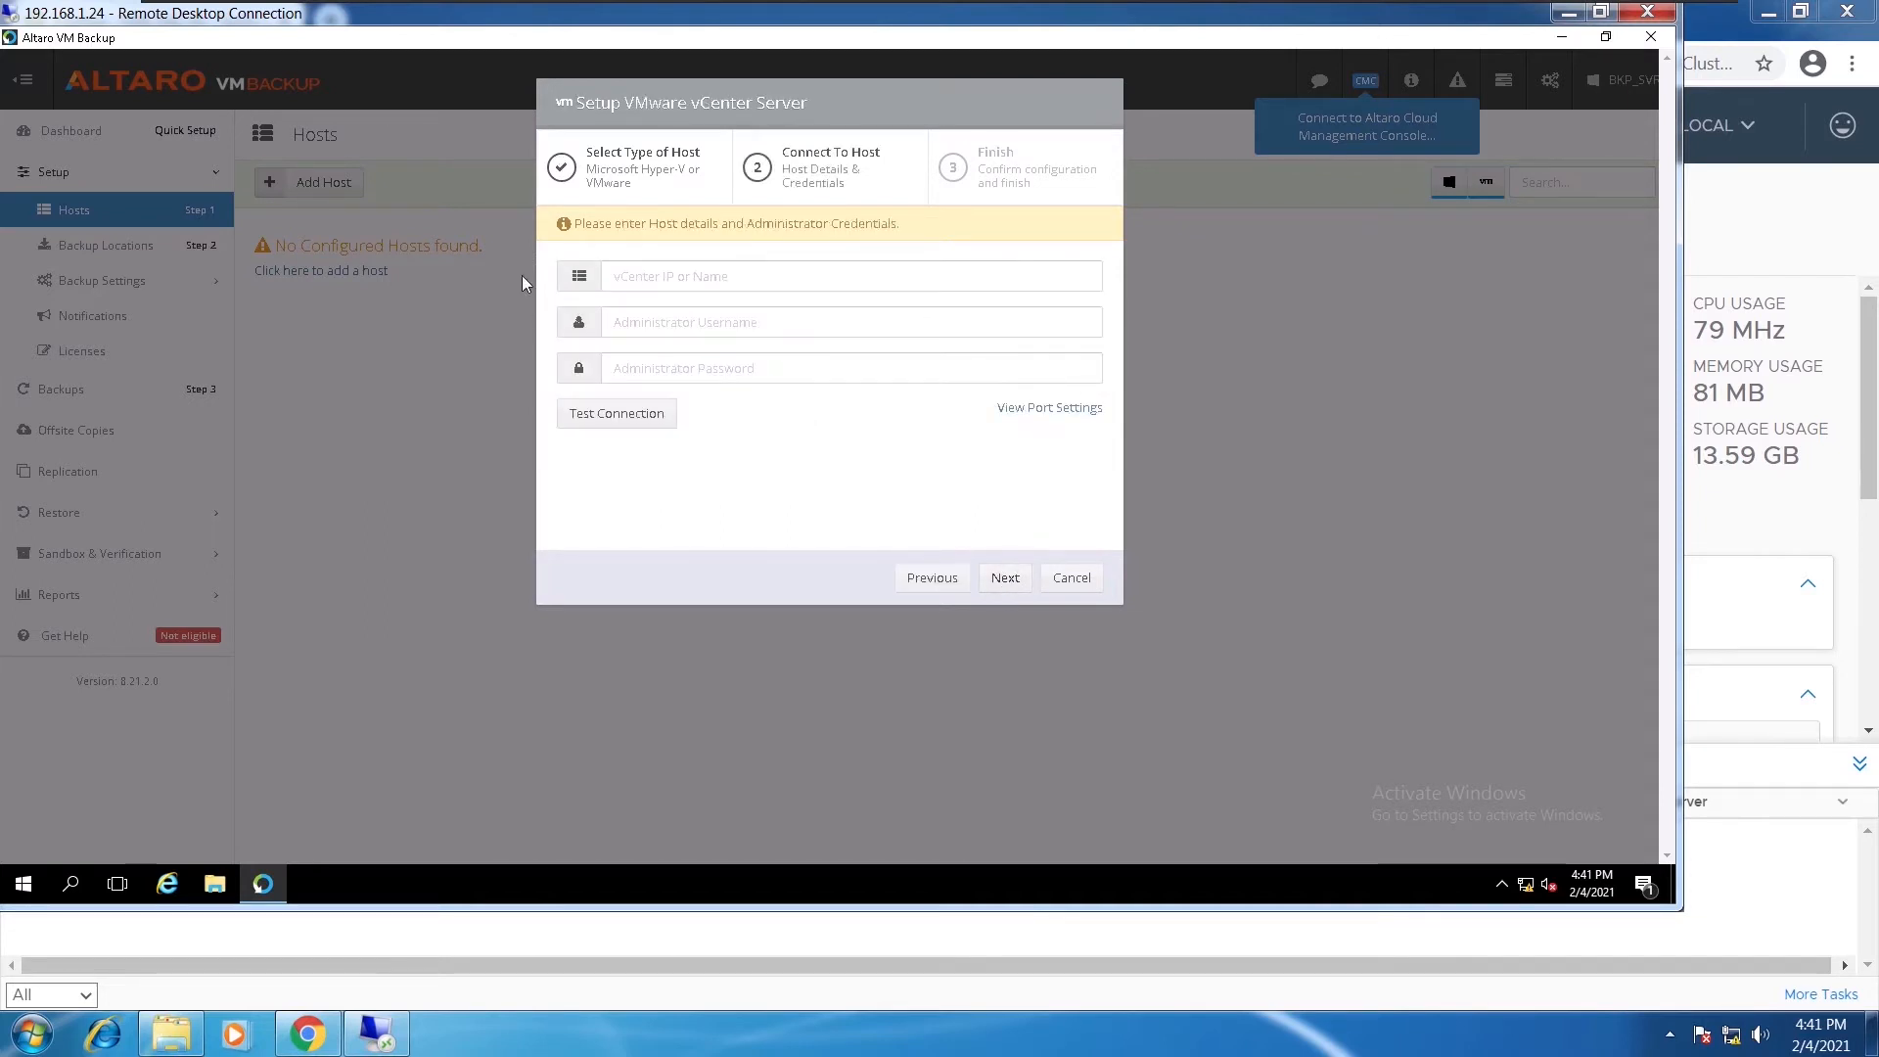
Enter vCenter 192.168.1.23 with the vSphere administrator credentials and test the connection successfully
click(653, 283)
text(19)
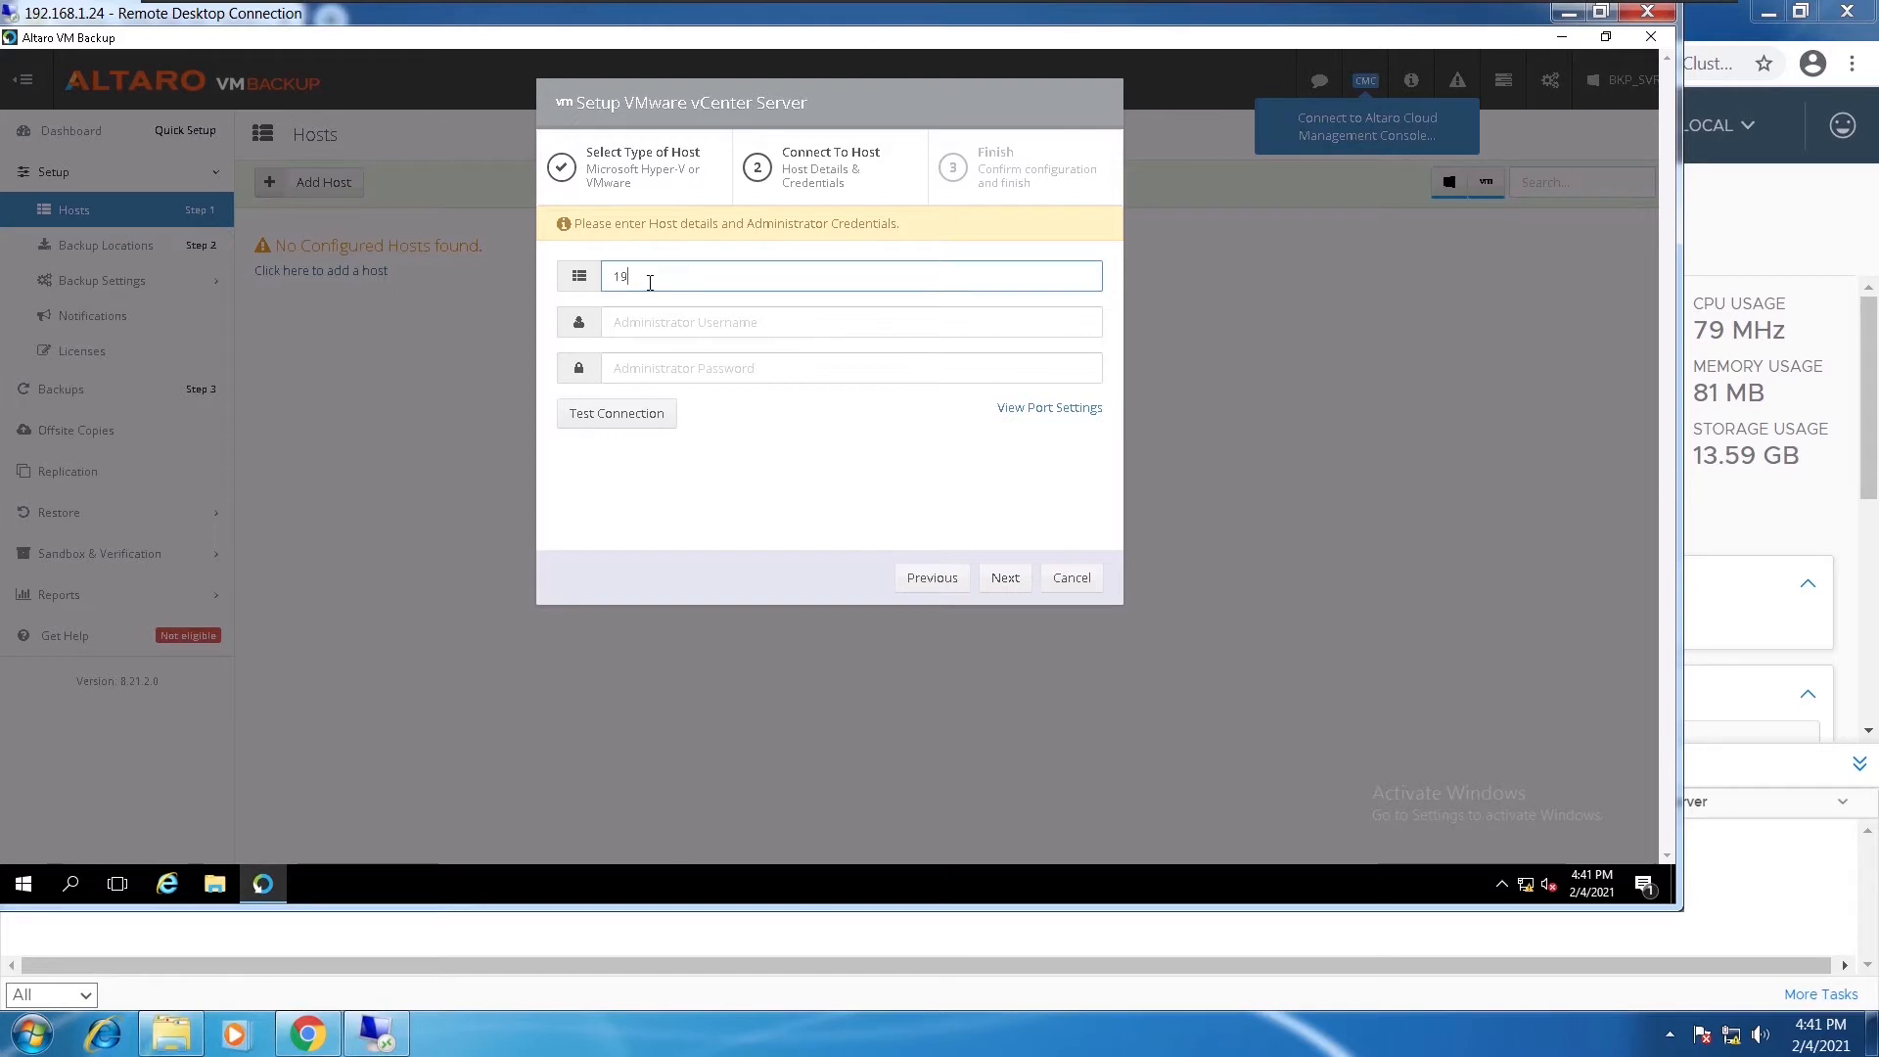
text(2.168.1.23)
click(664, 313)
text(administra)
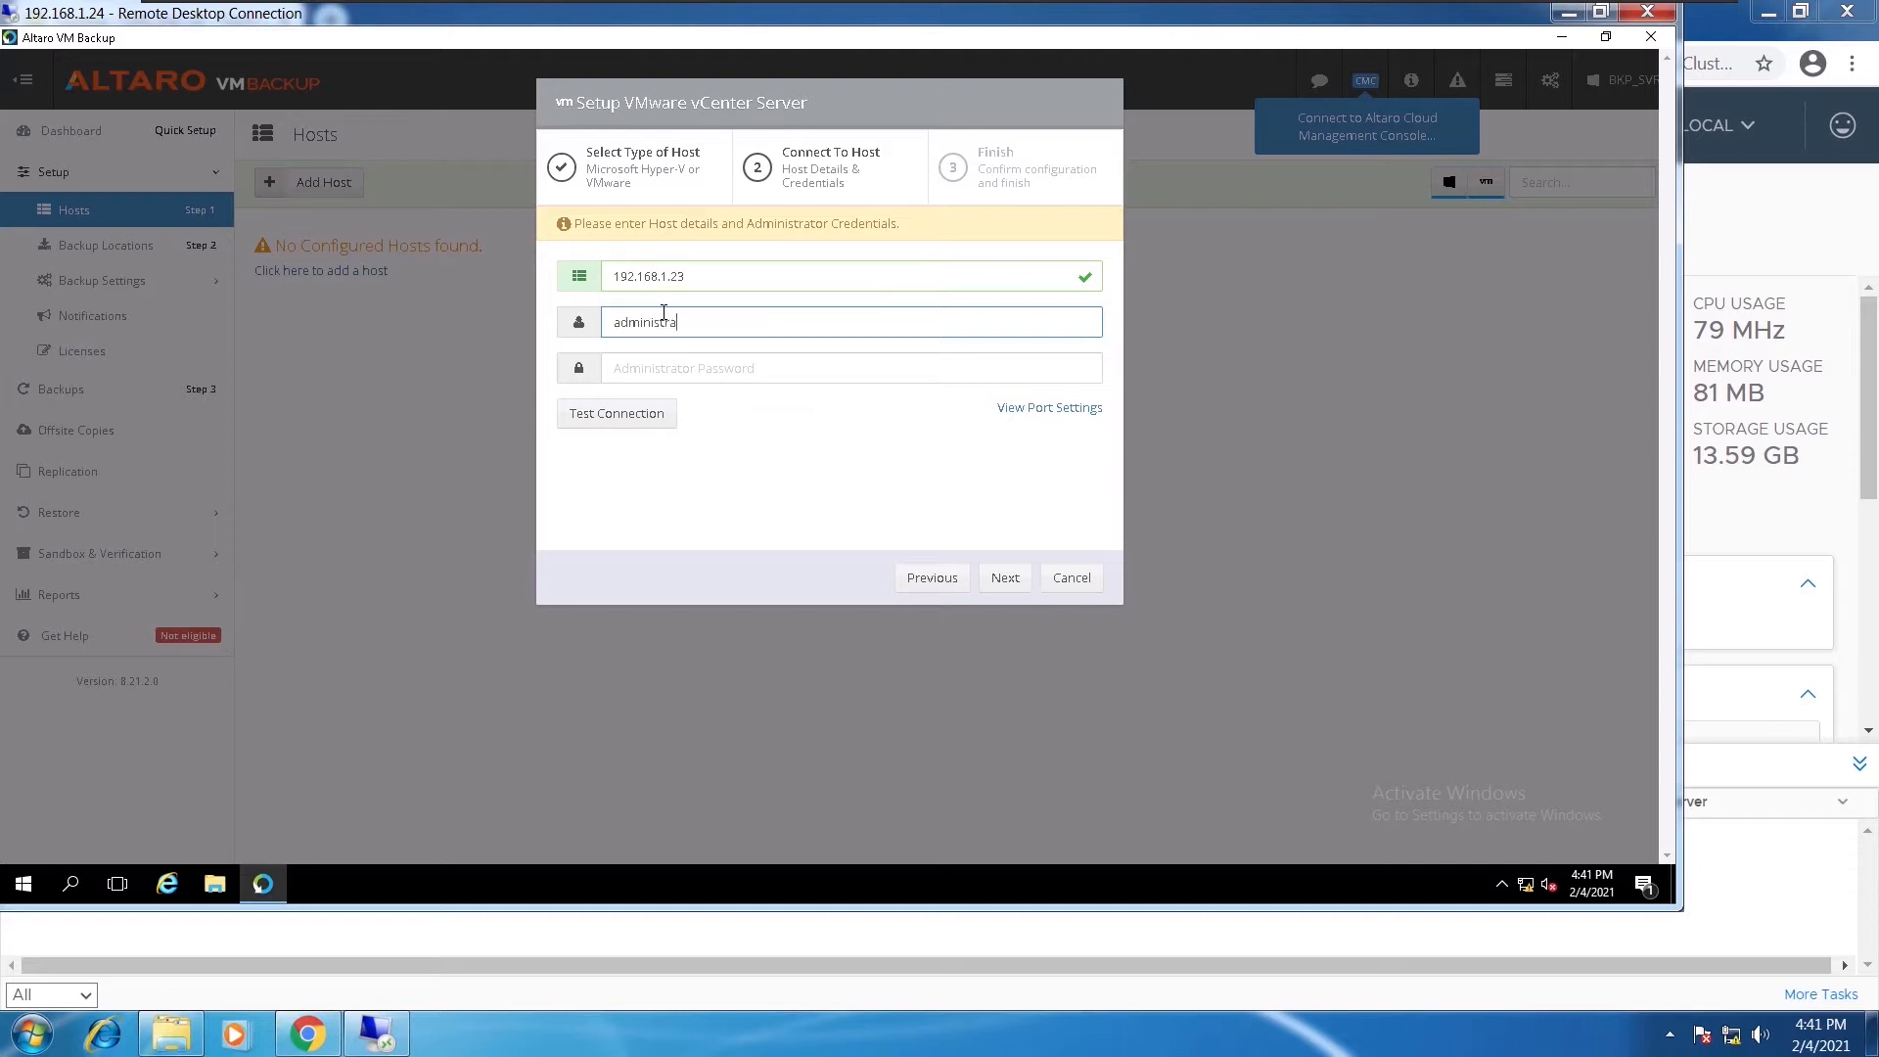
text(tor@vsphere.local)
click(685, 367)
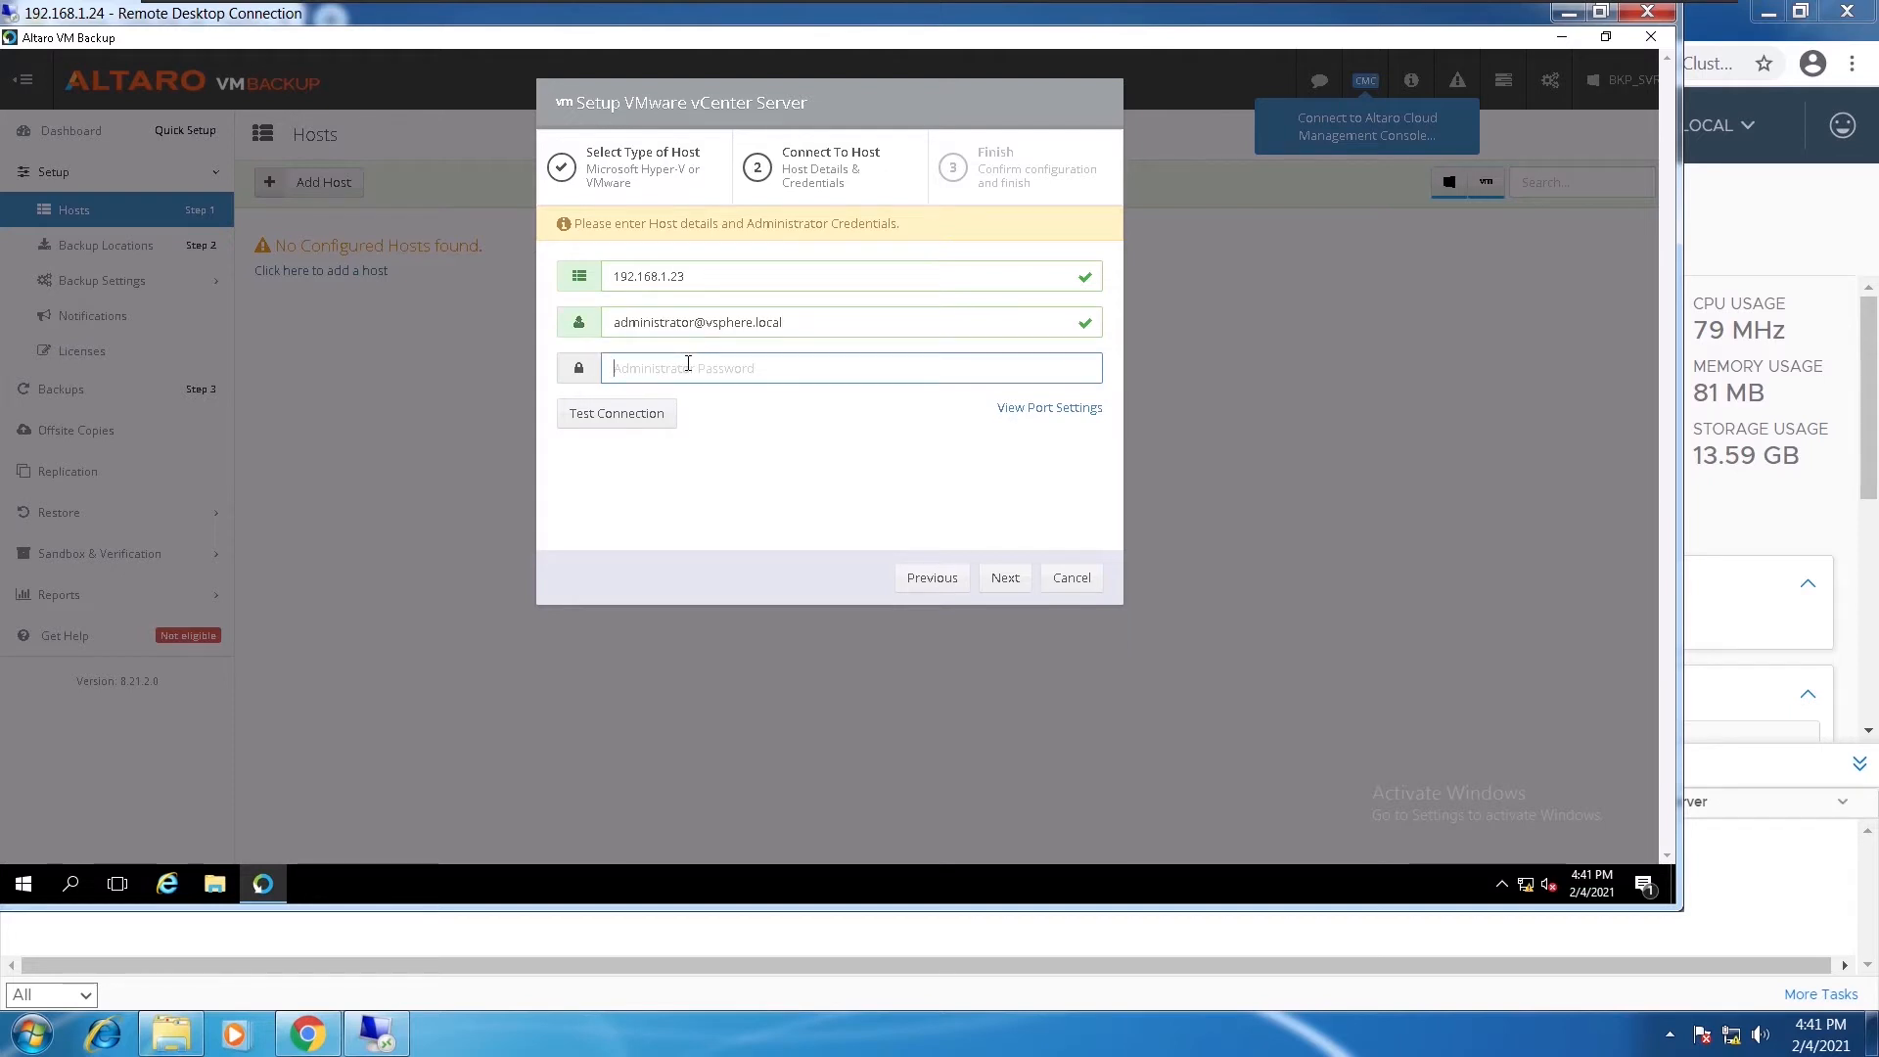
text(•••••••)
click(617, 414)
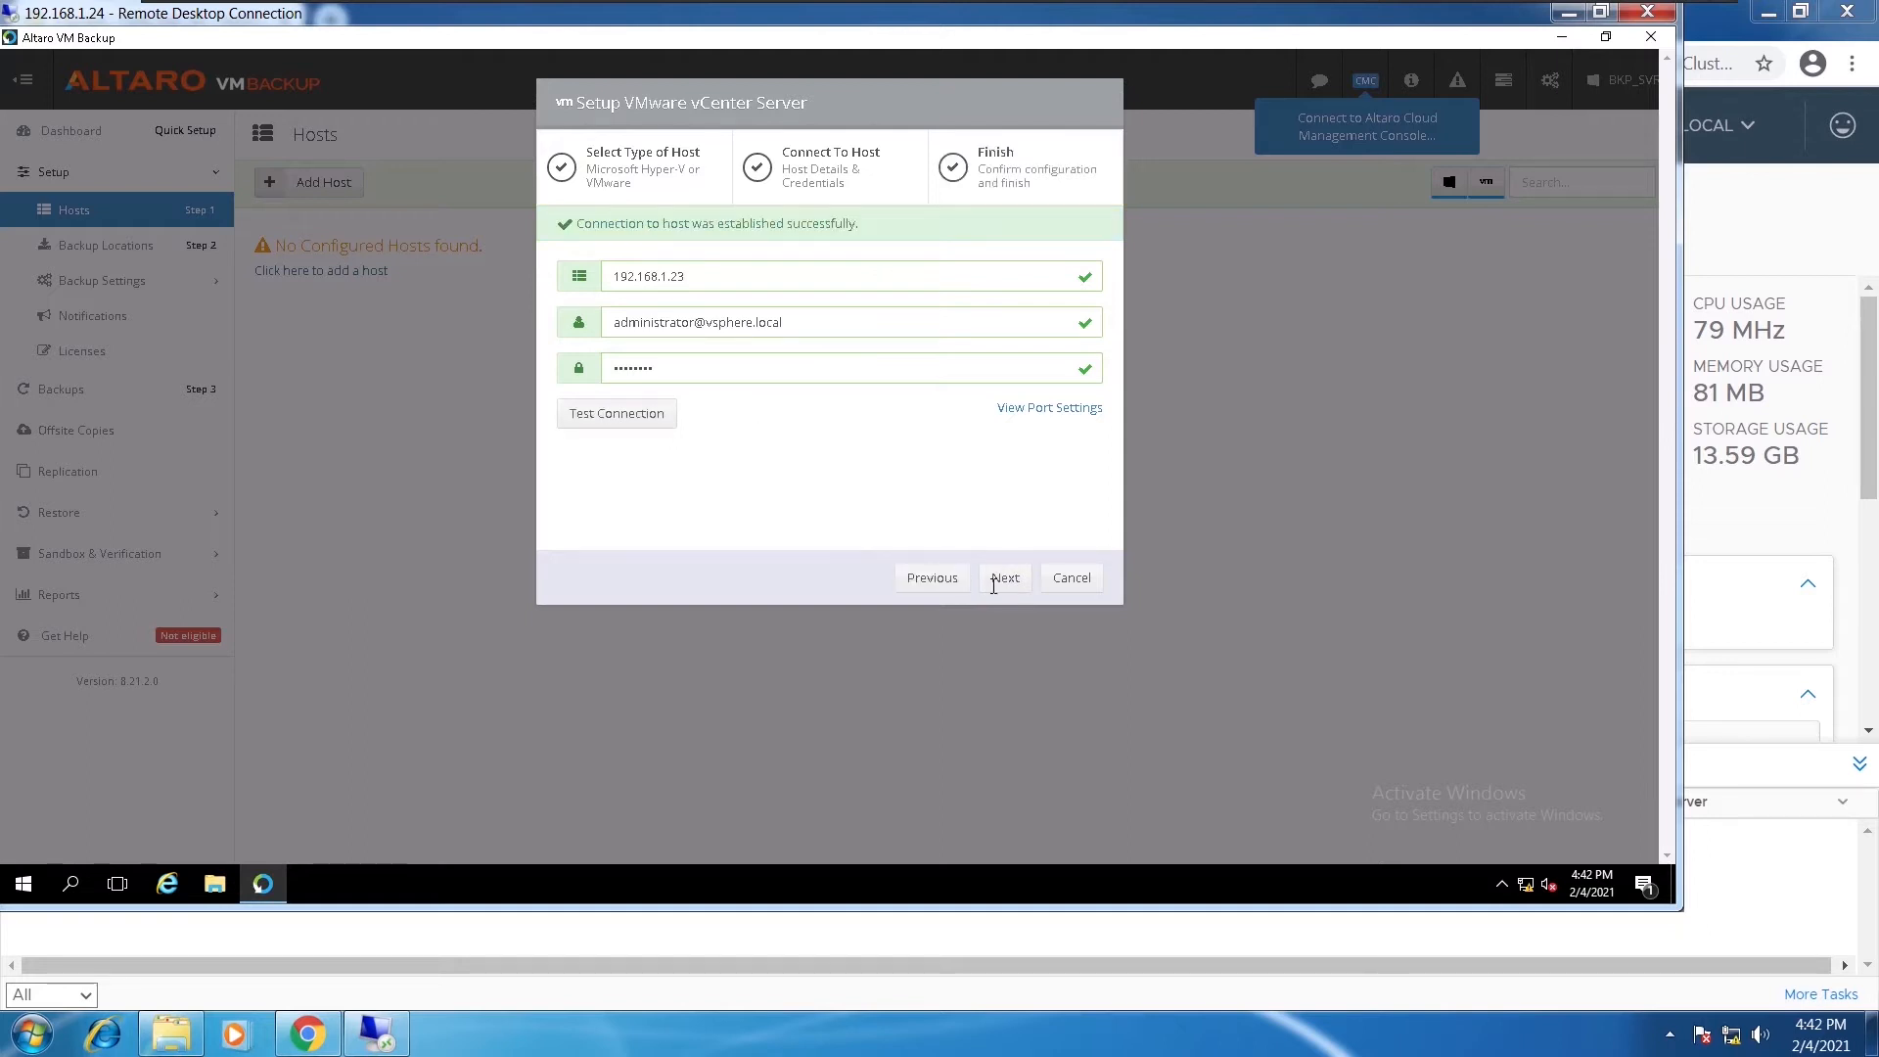
click(1003, 588)
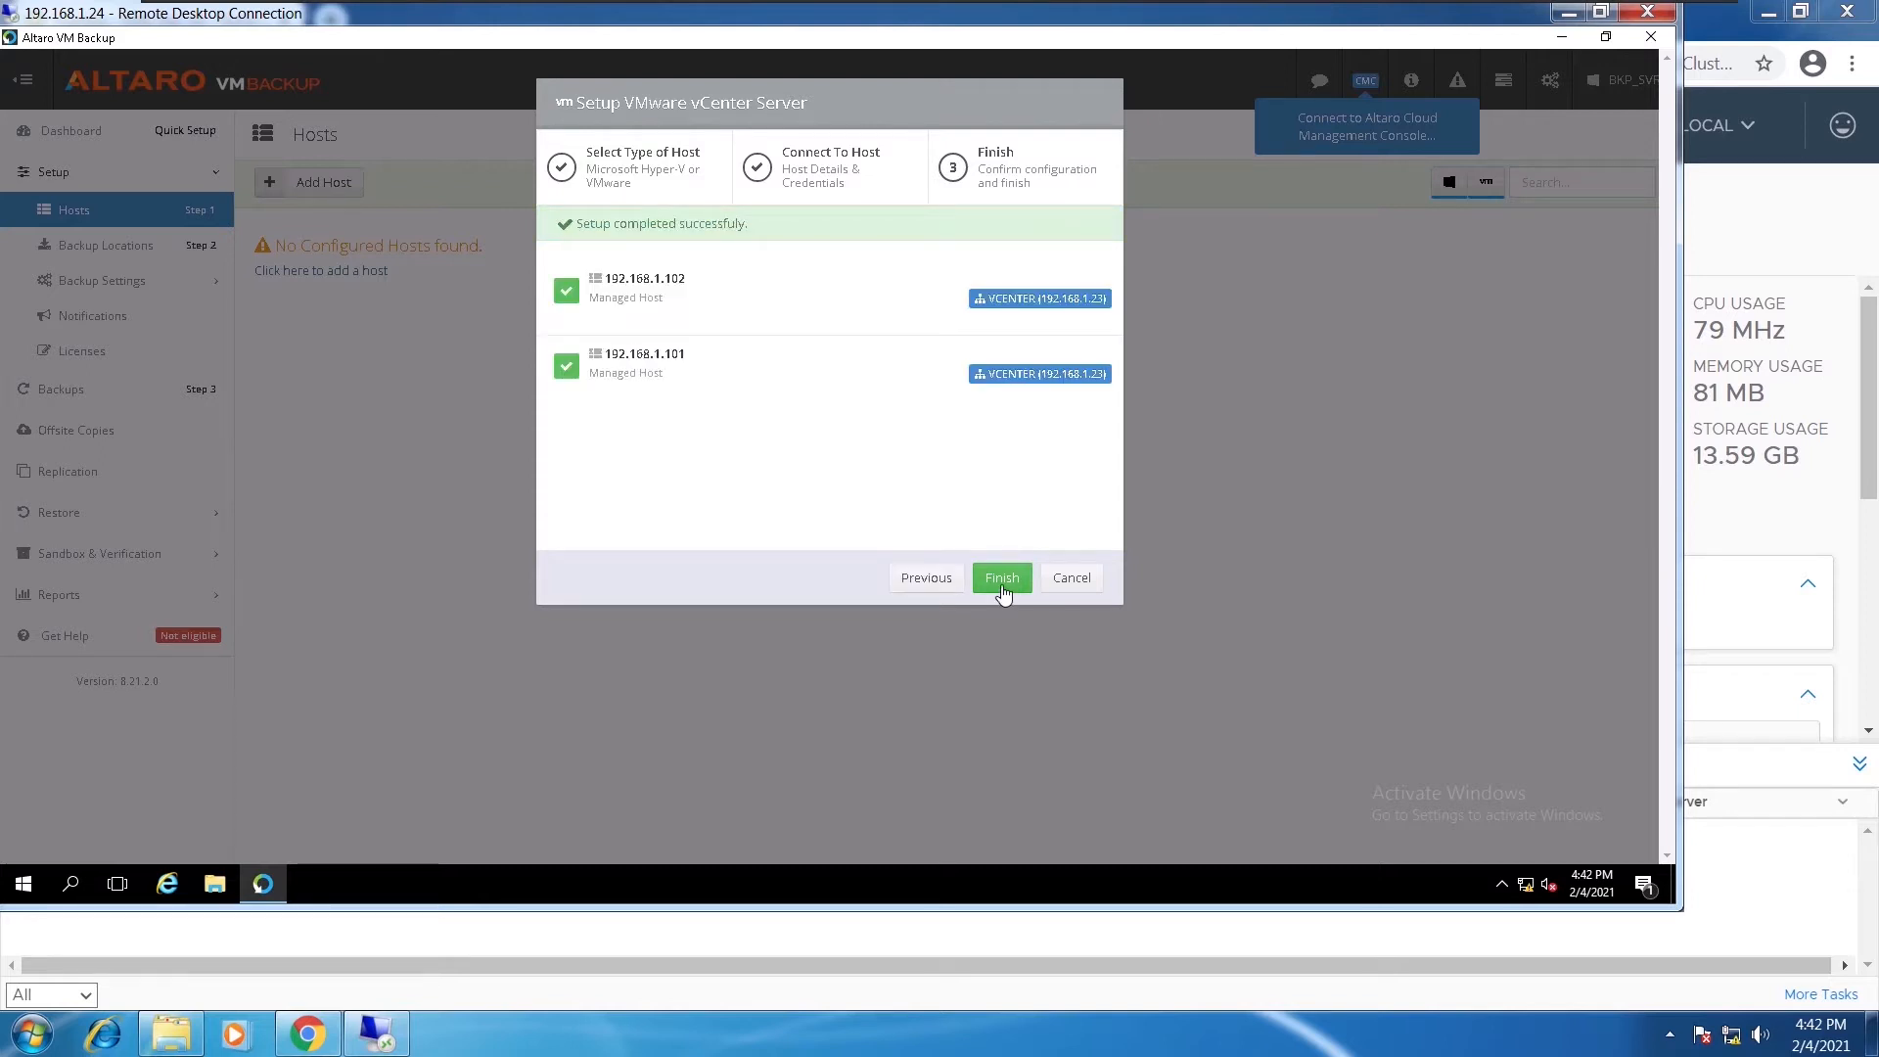
Finish the vCenter setup so hosts 192.168.1.101 and 192.168.1.102 show Connected
click(1002, 579)
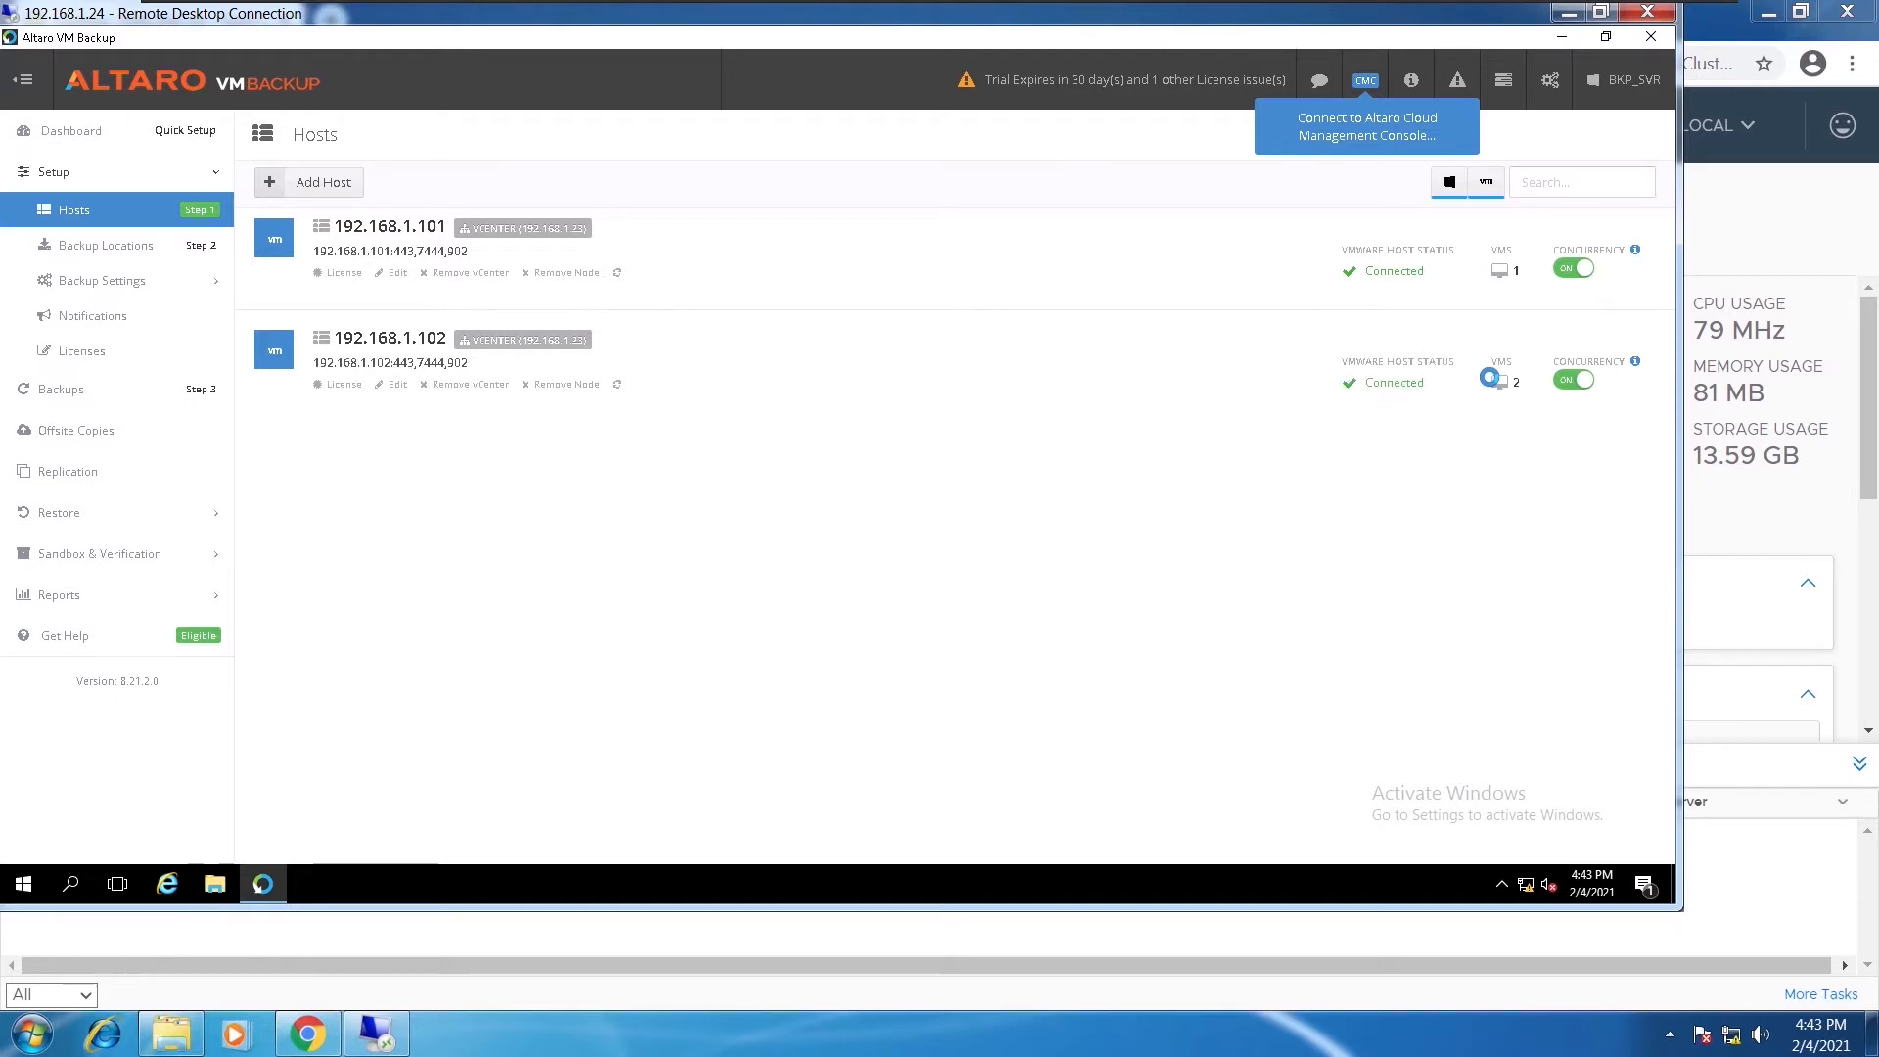
Add physical Drive E: (Backups) as a backup location
click(104, 247)
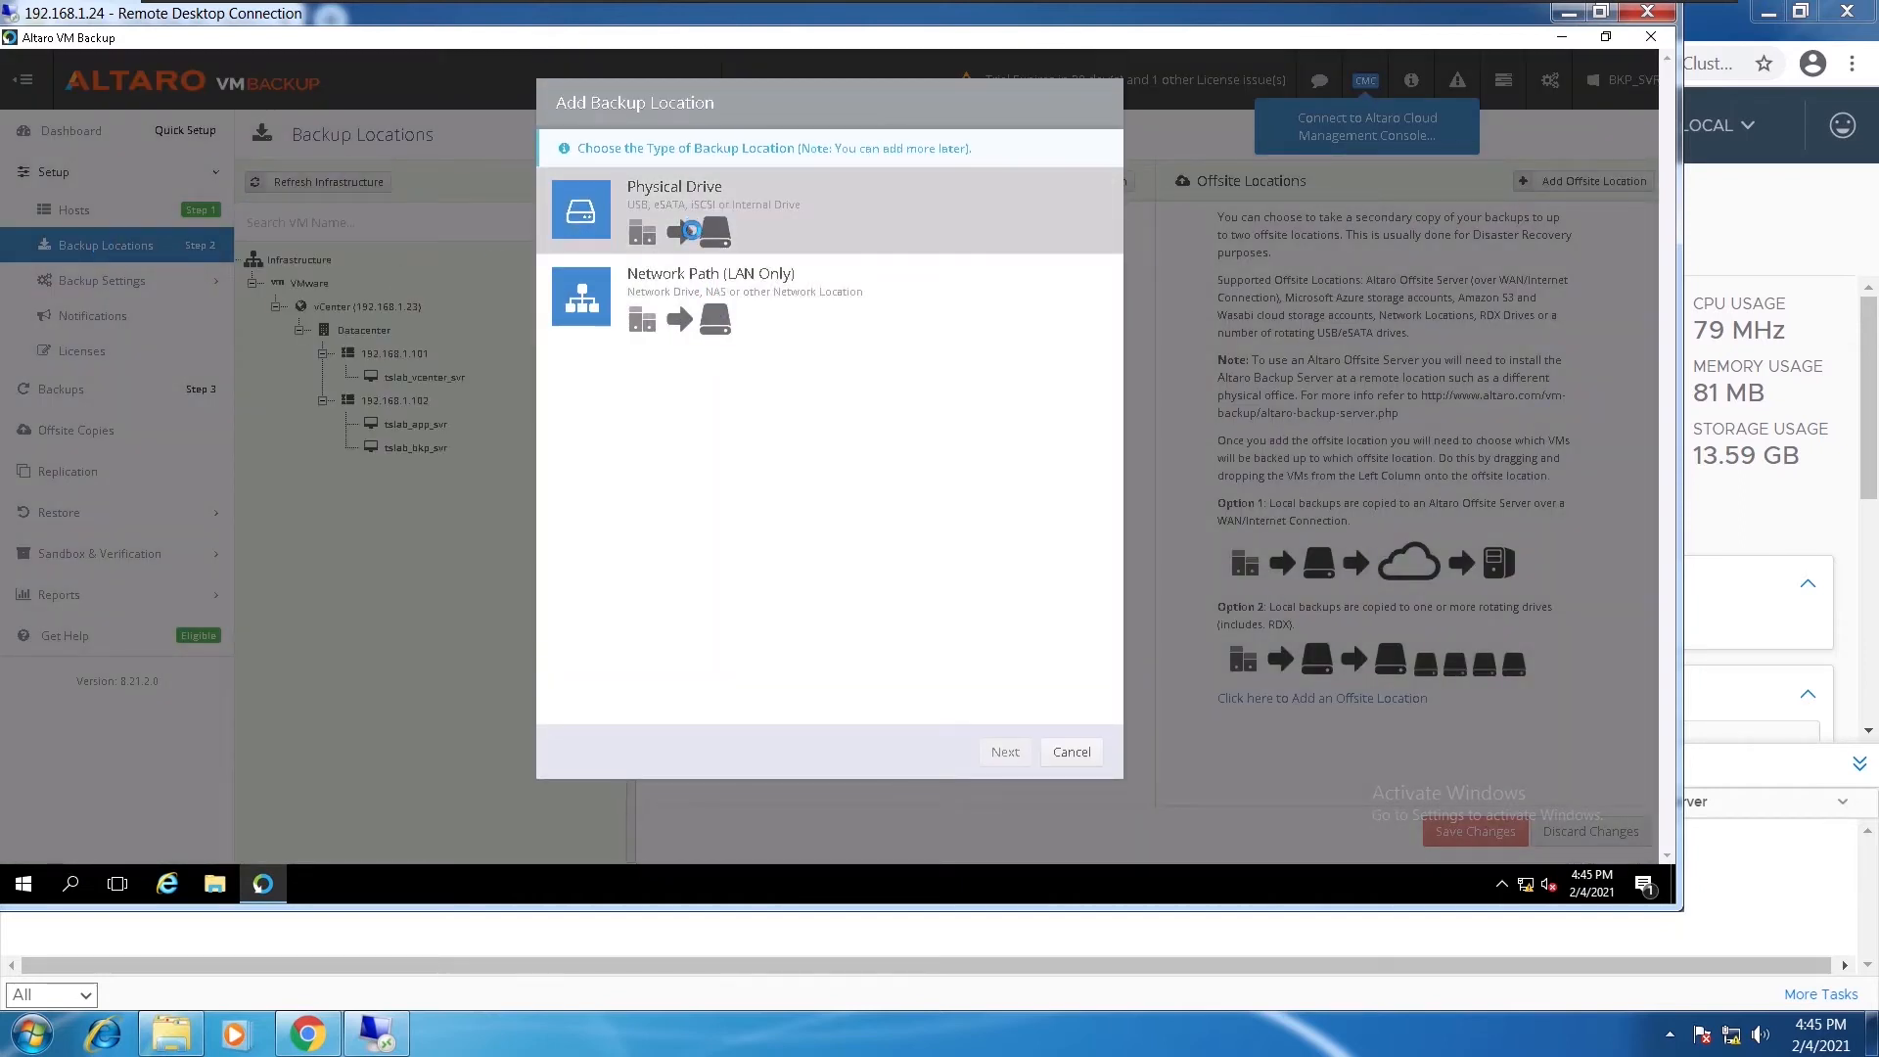
click(690, 231)
click(1010, 752)
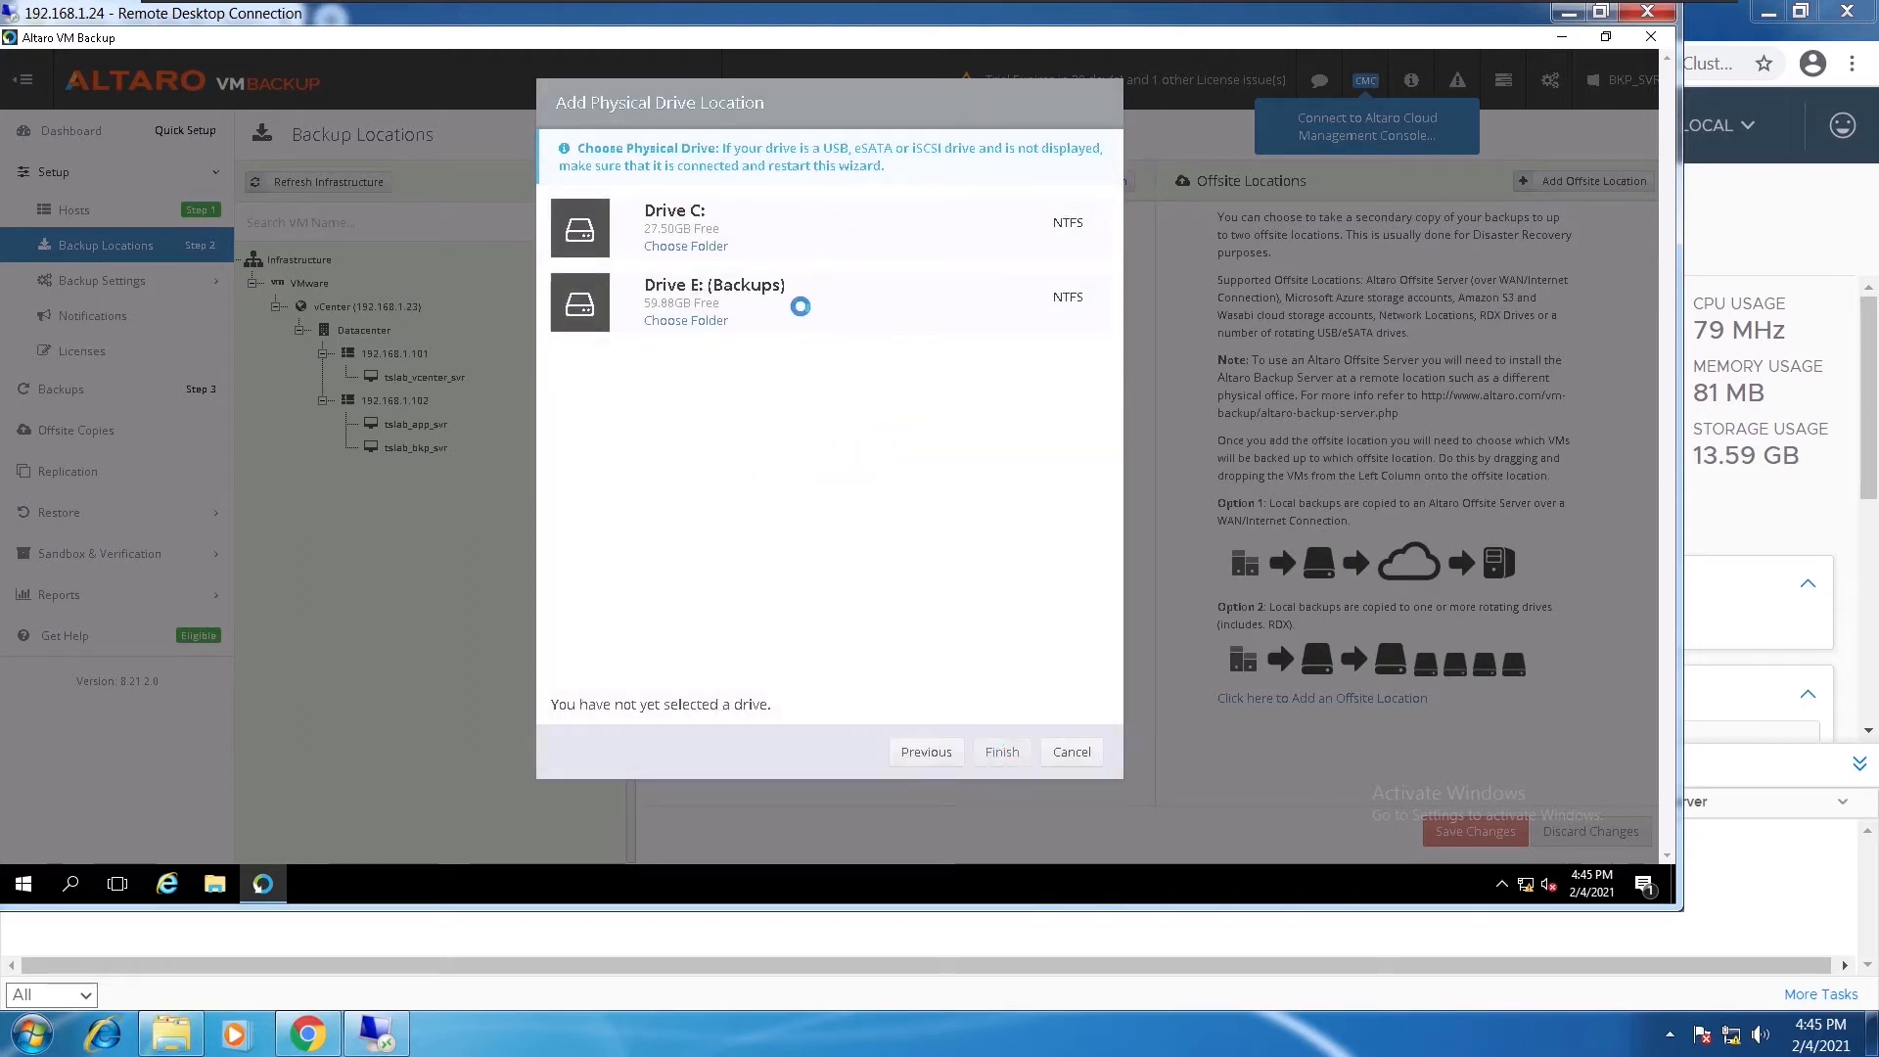
click(800, 306)
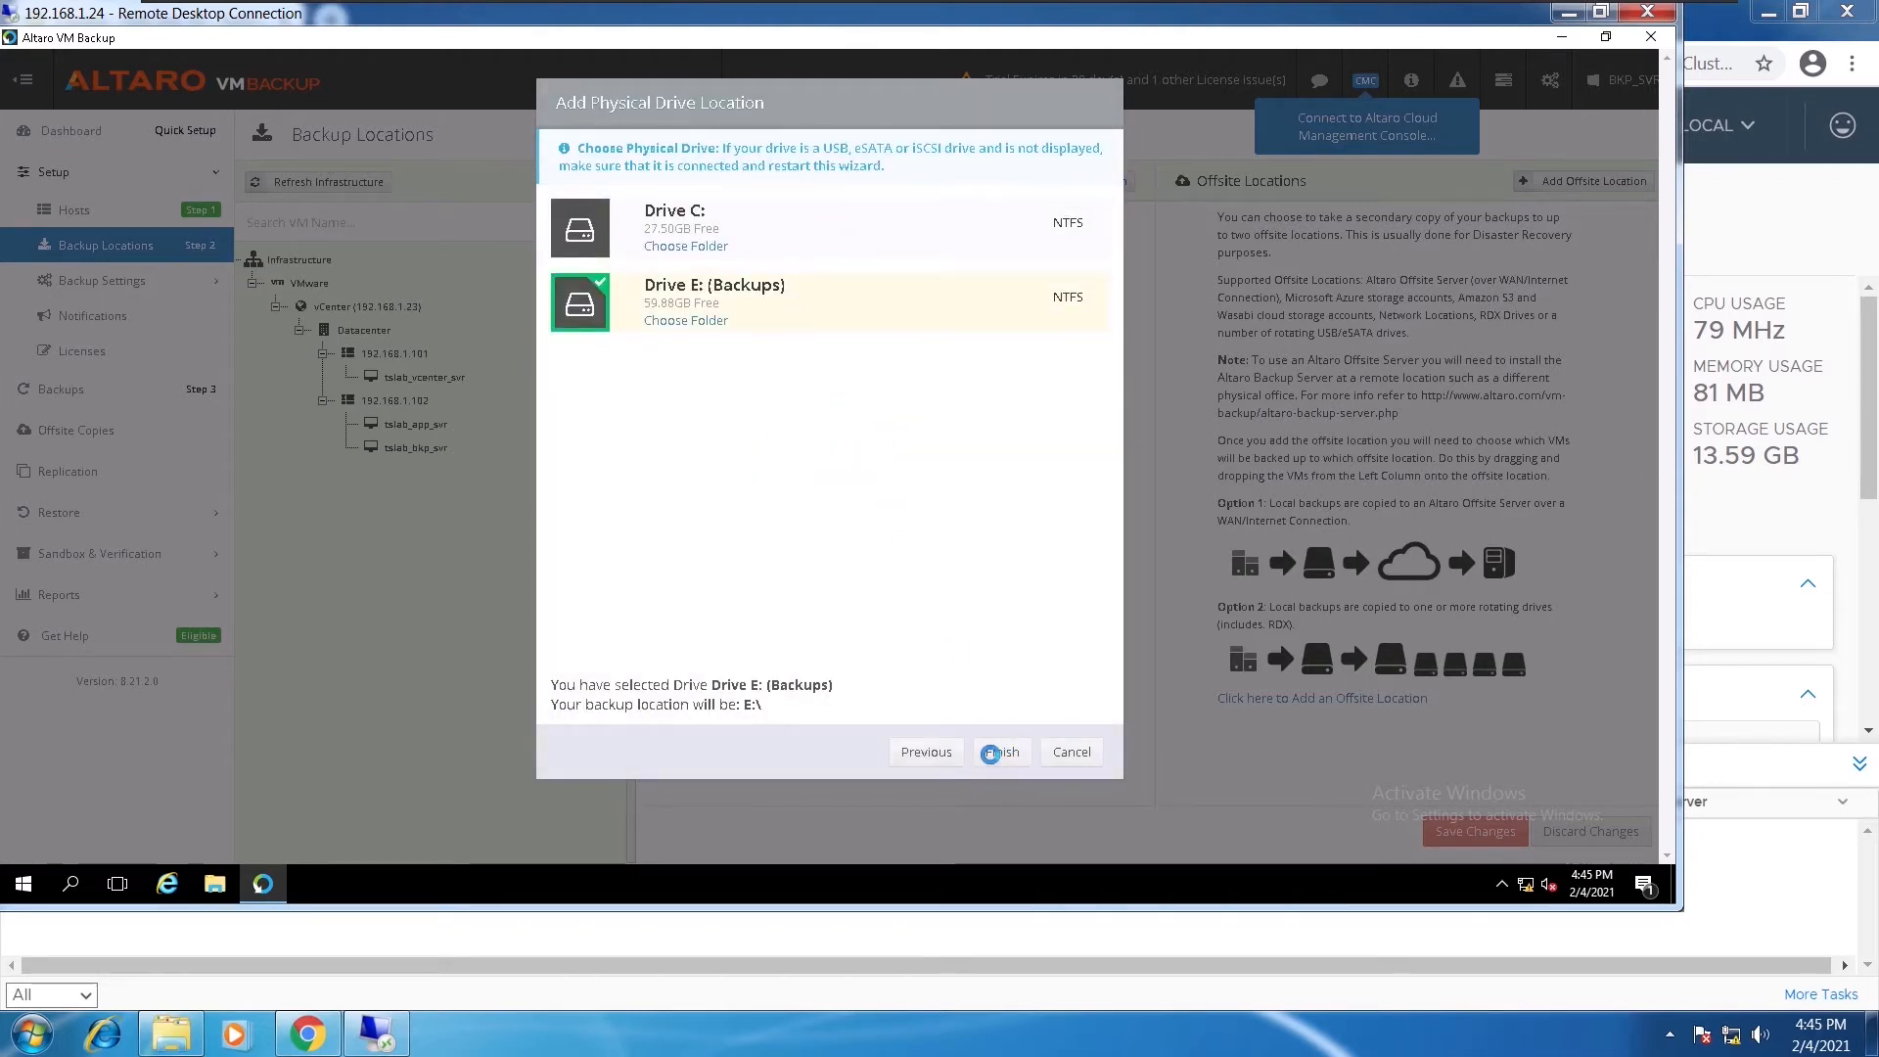
click(992, 752)
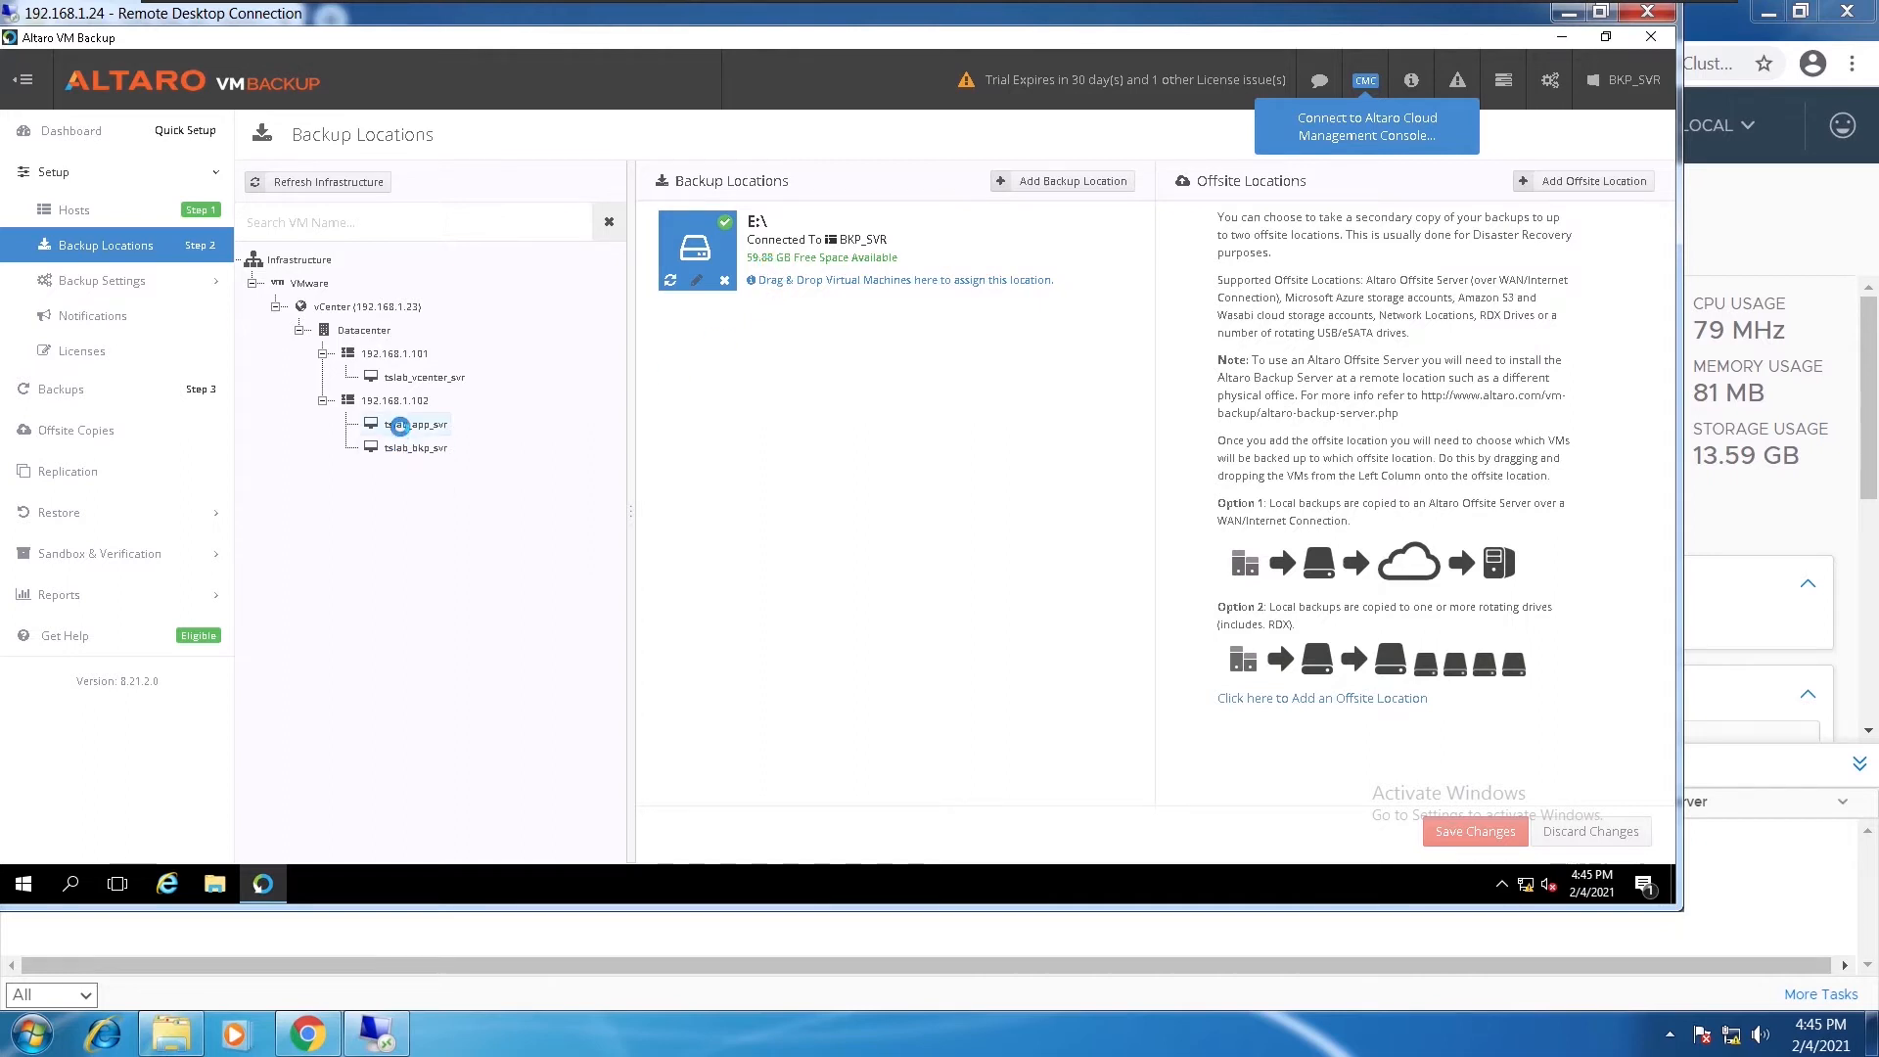
Assign tslab_app_svr to the E:\ backup location and save the change
drag(399, 425, 791, 224)
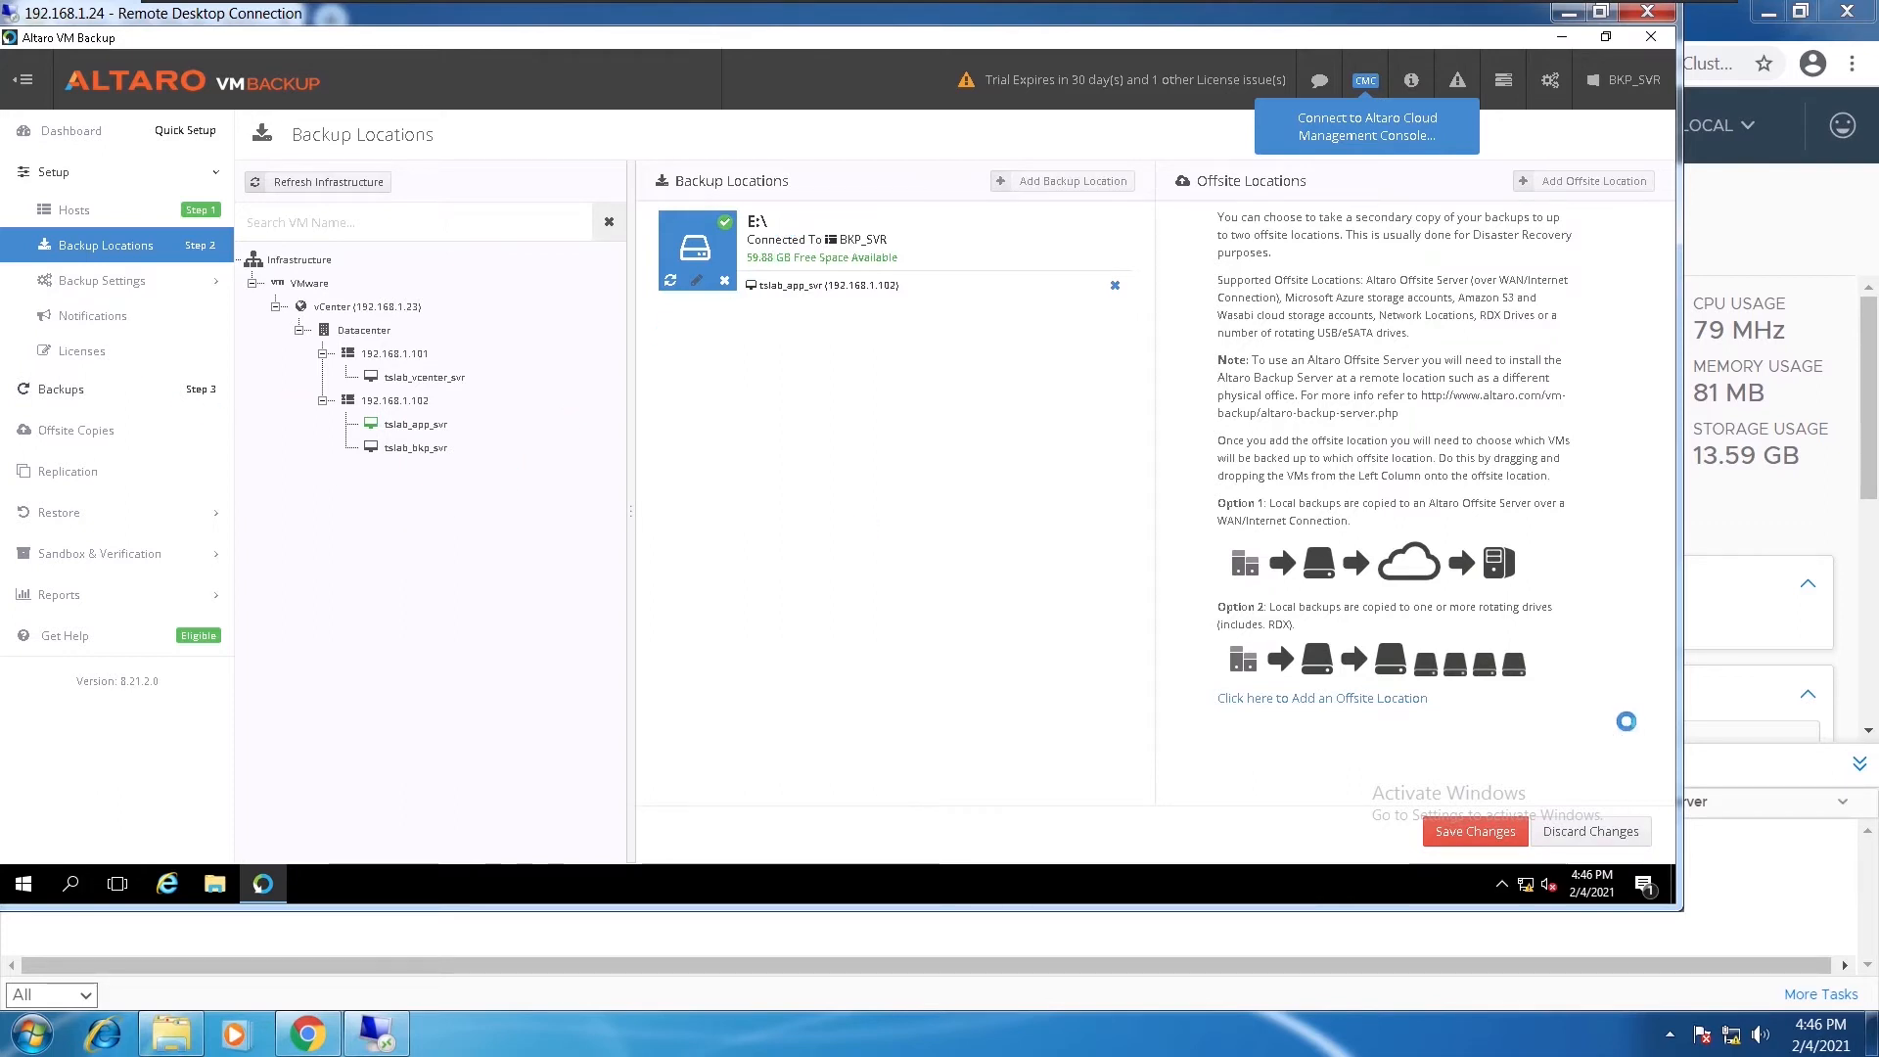
click(1476, 832)
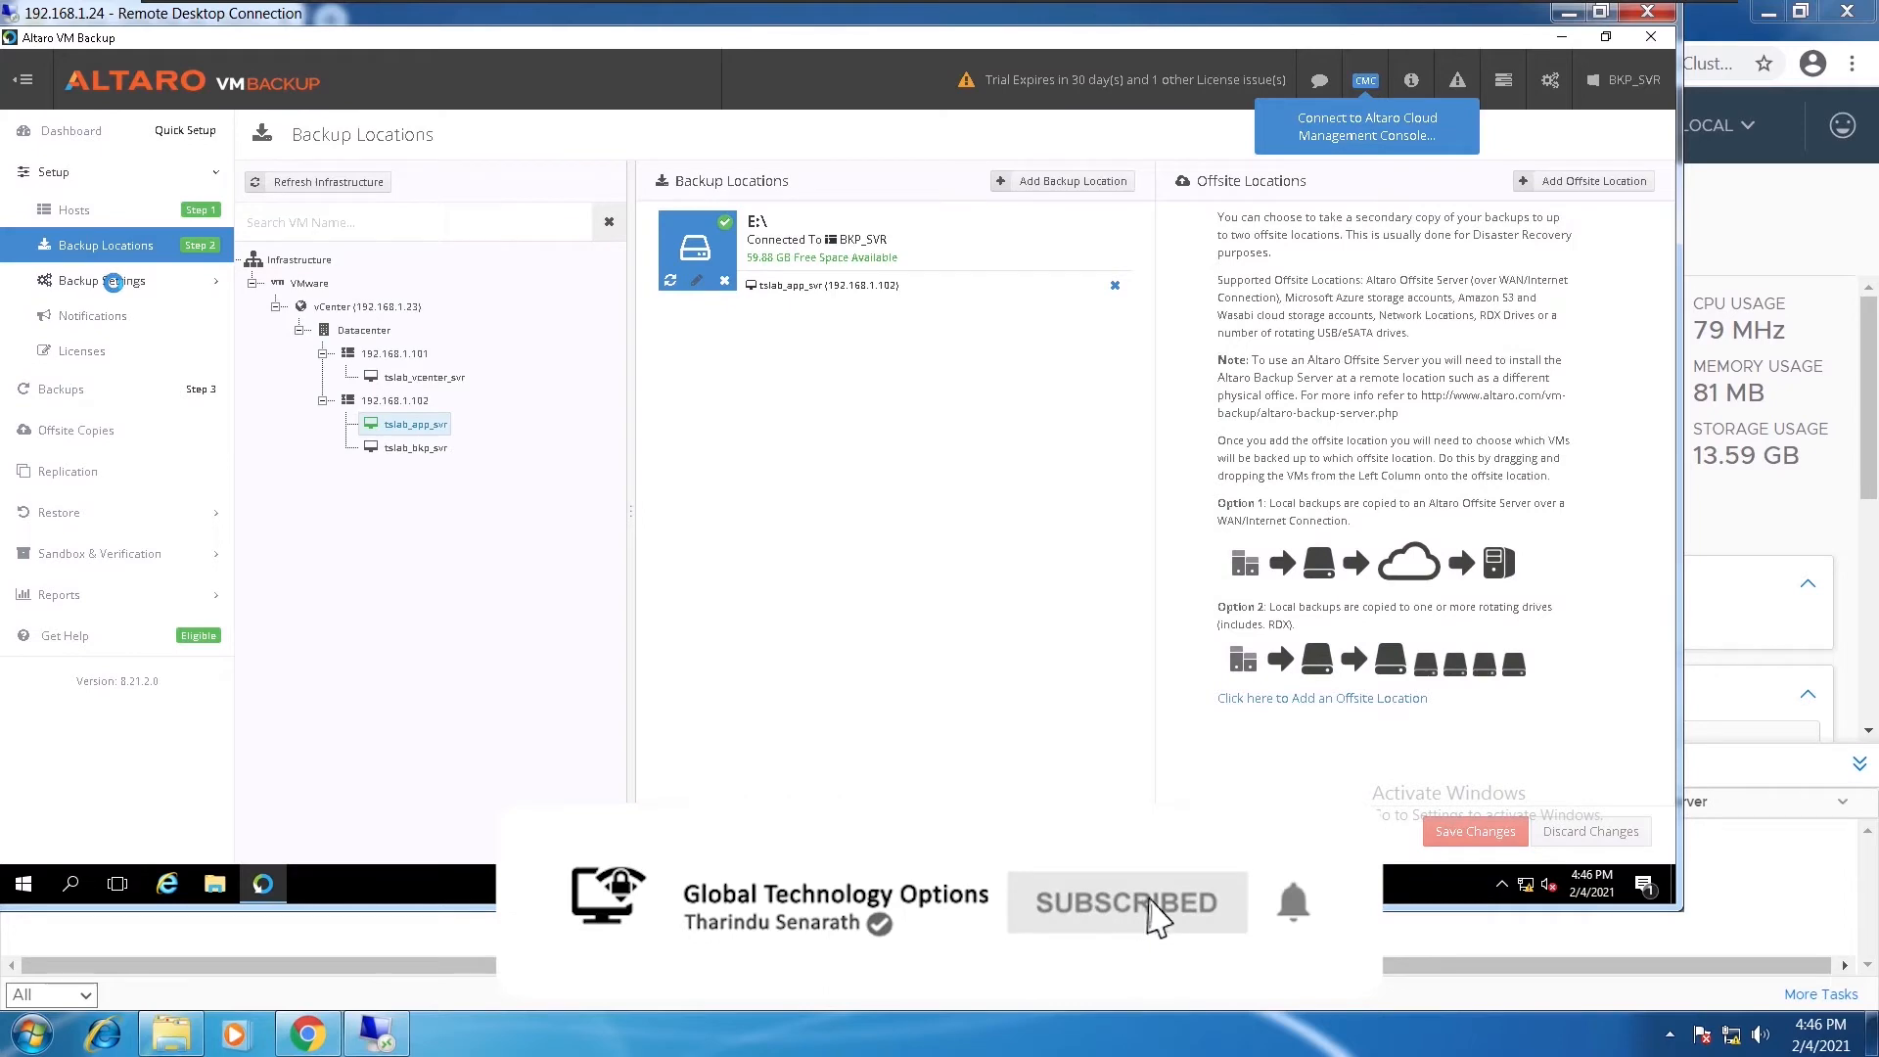
click(111, 282)
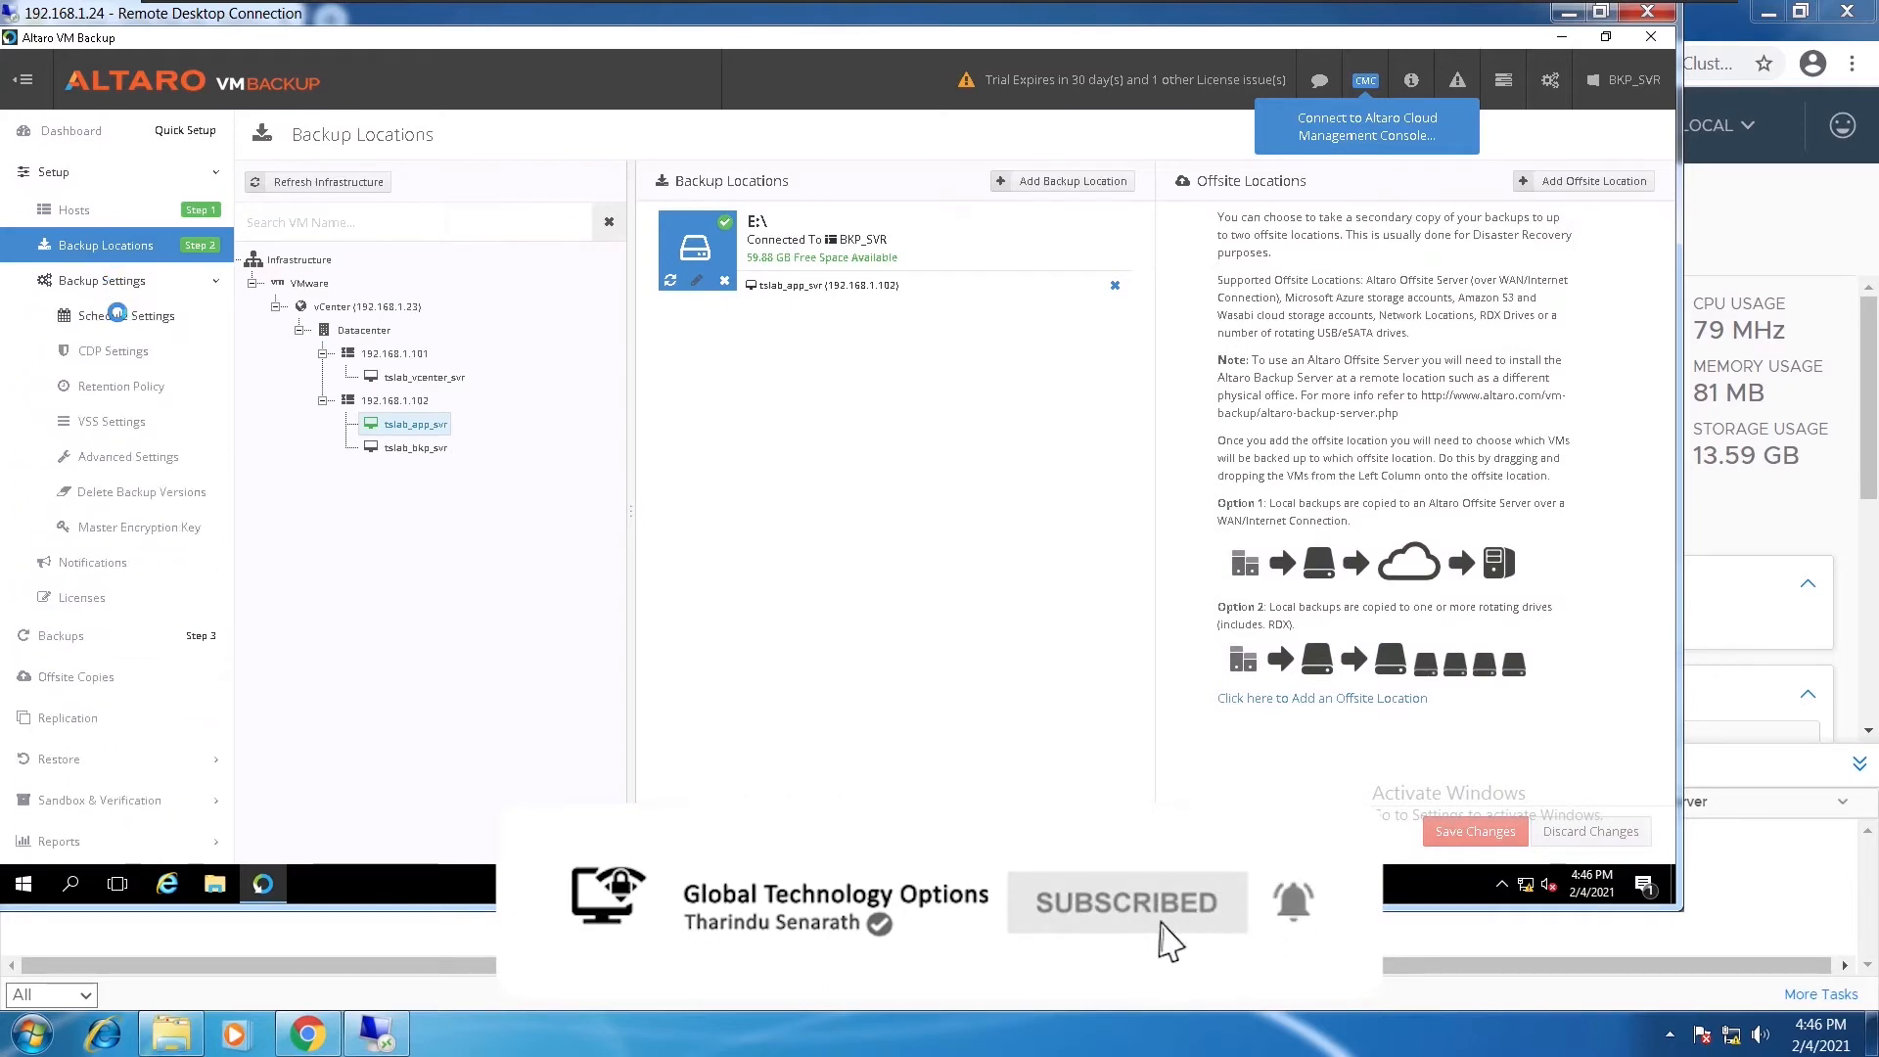
Open Schedule Settings, decline the feedback prompt, and begin a new backup schedule
click(118, 315)
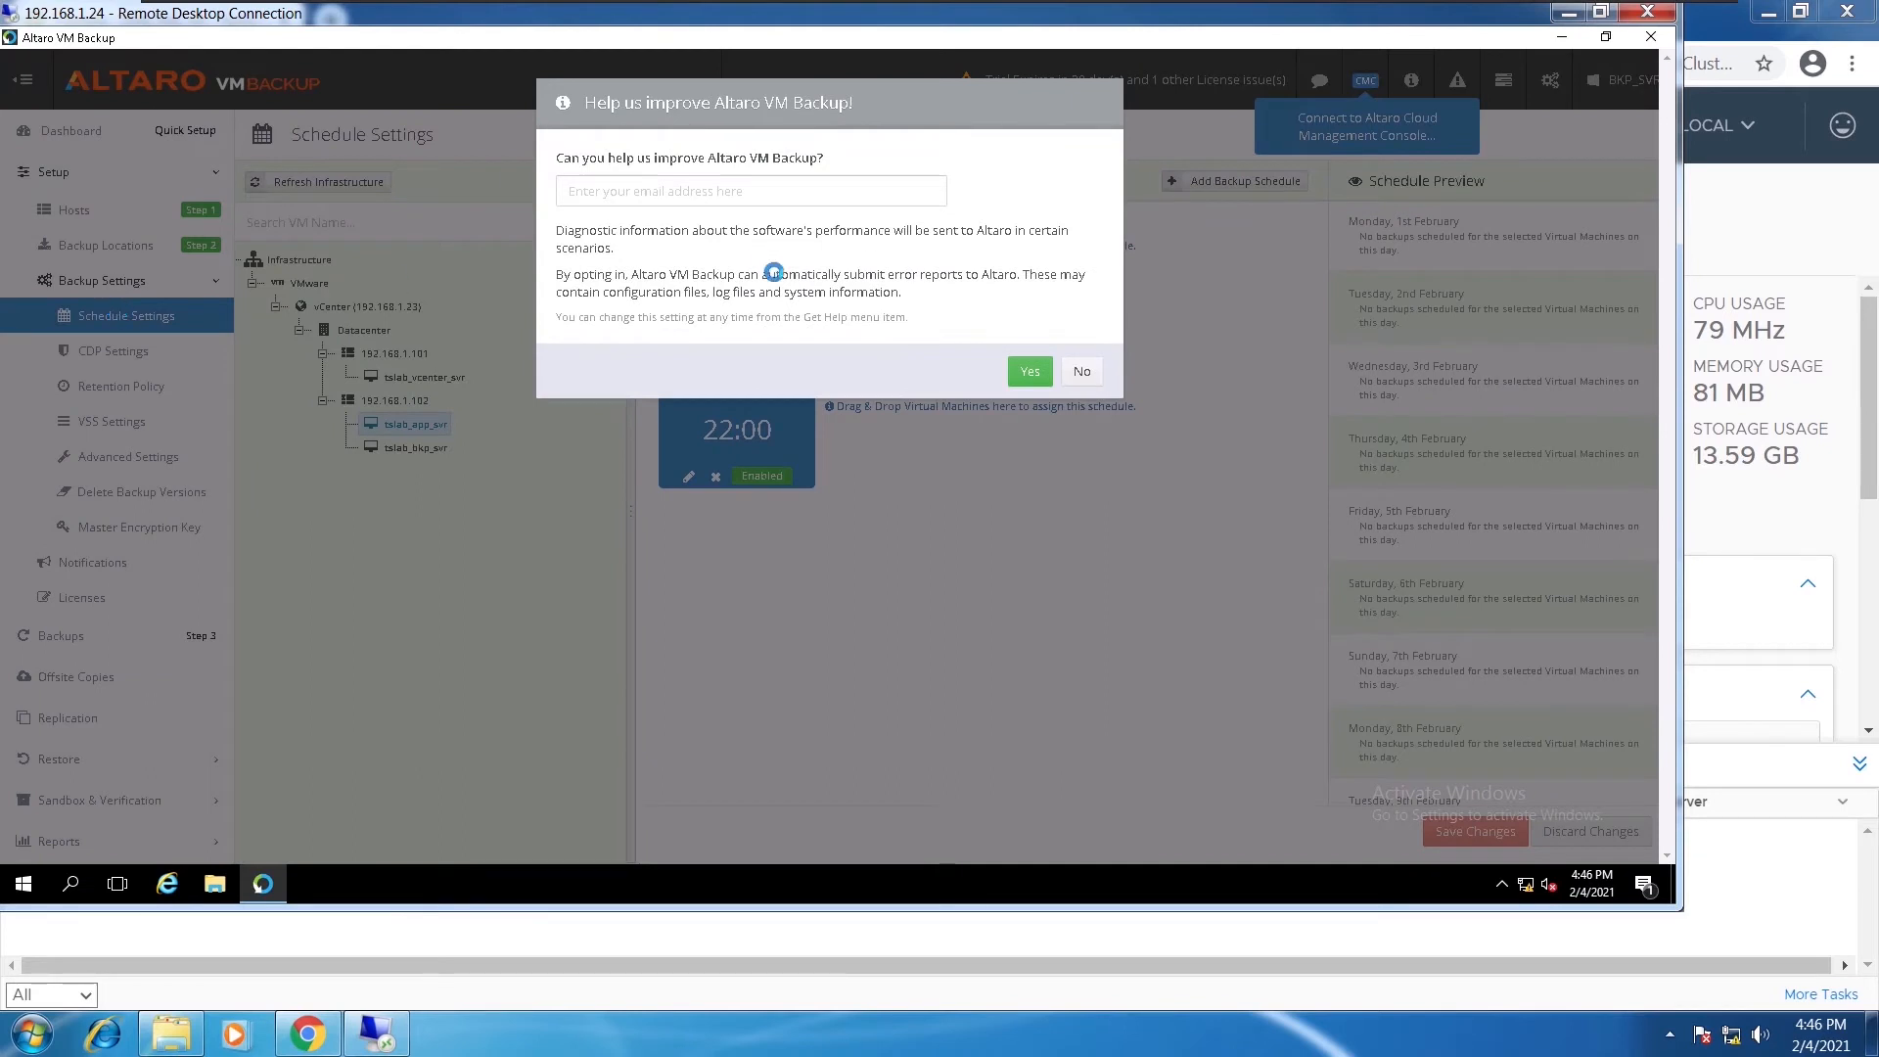
click(1080, 373)
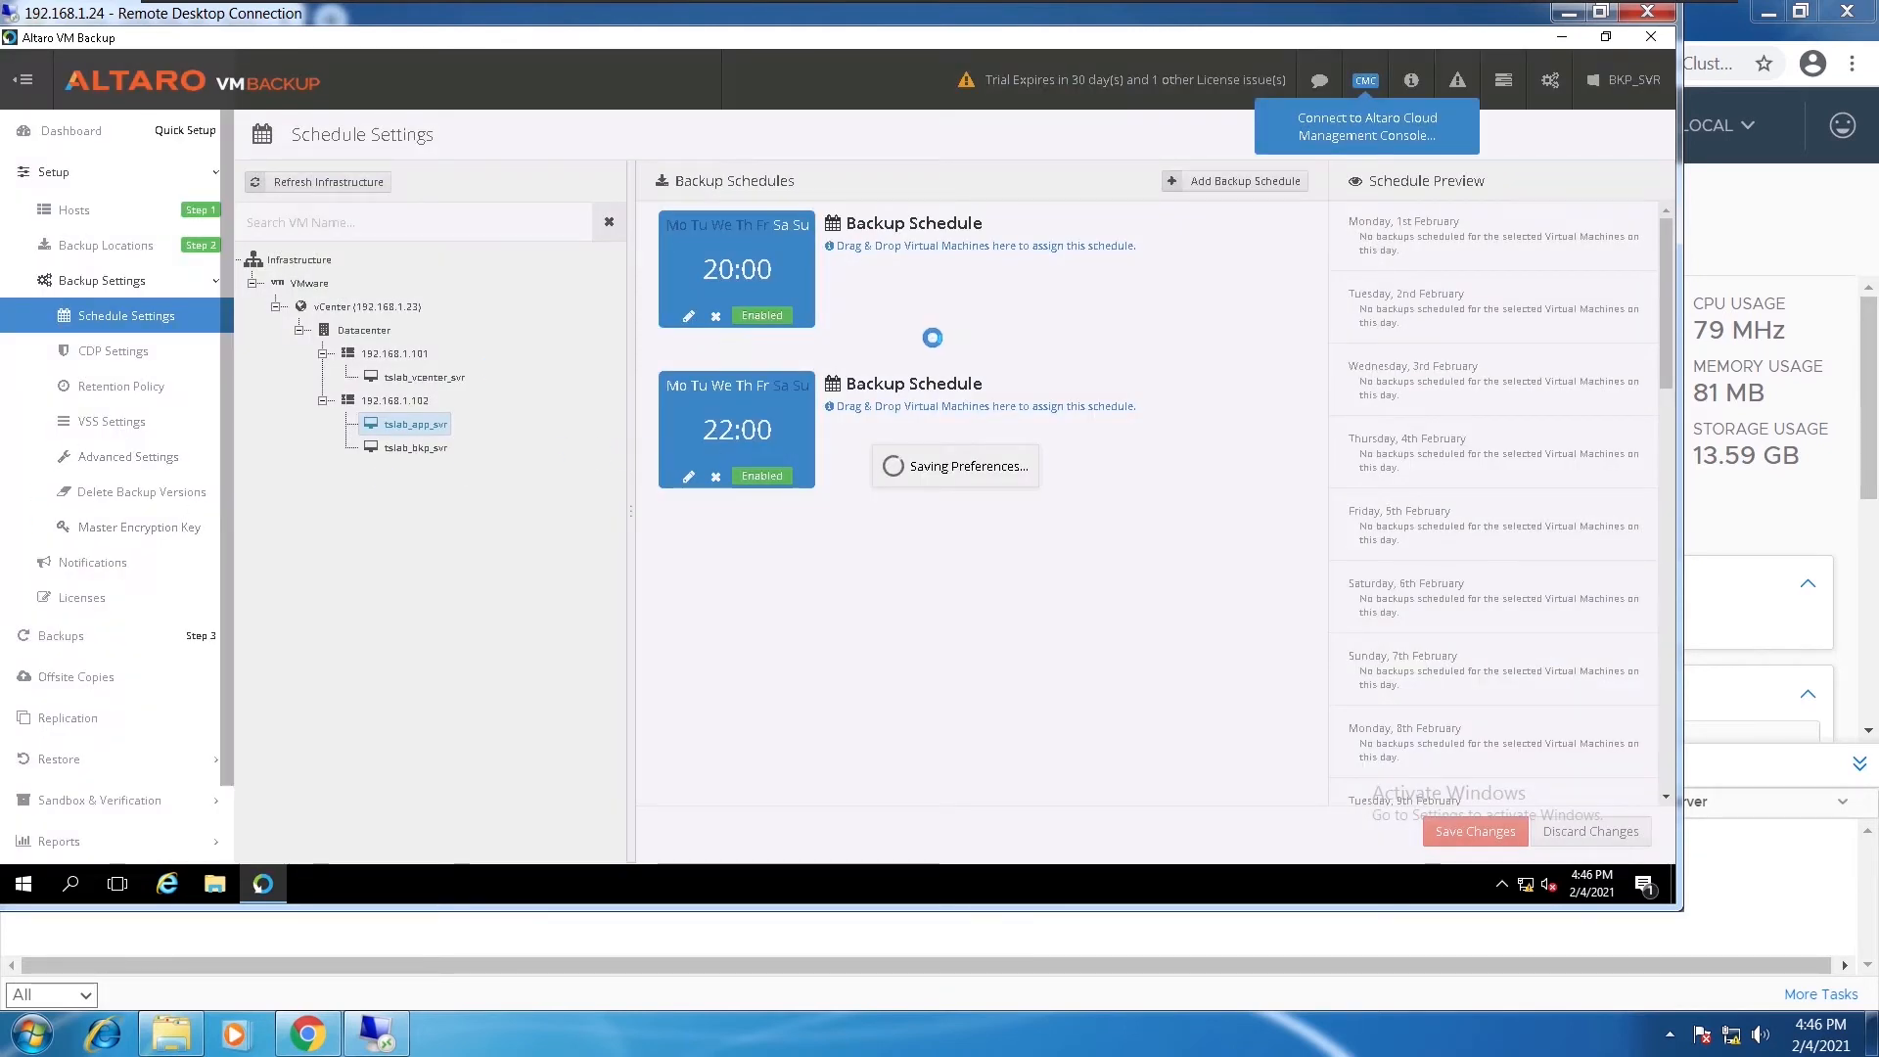
click(1242, 182)
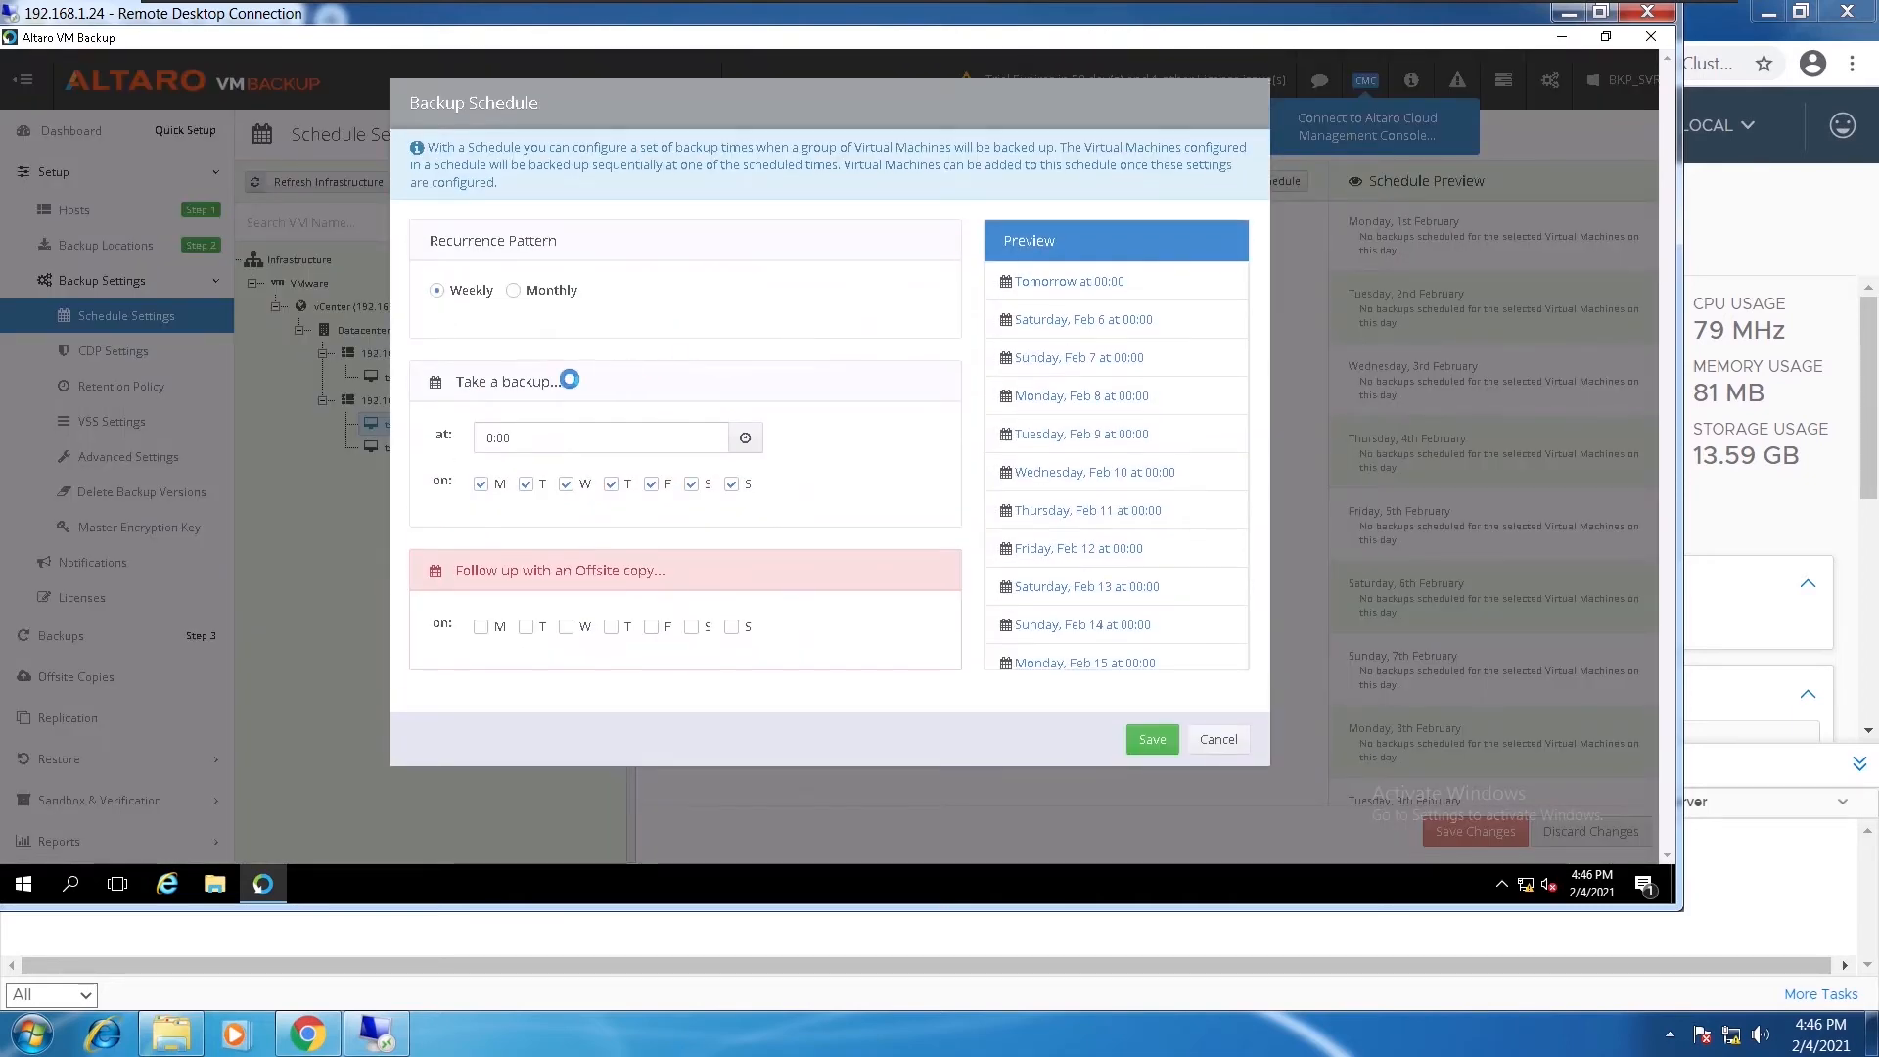
Set the new schedule's backup time to 16:52 and save it
click(490, 439)
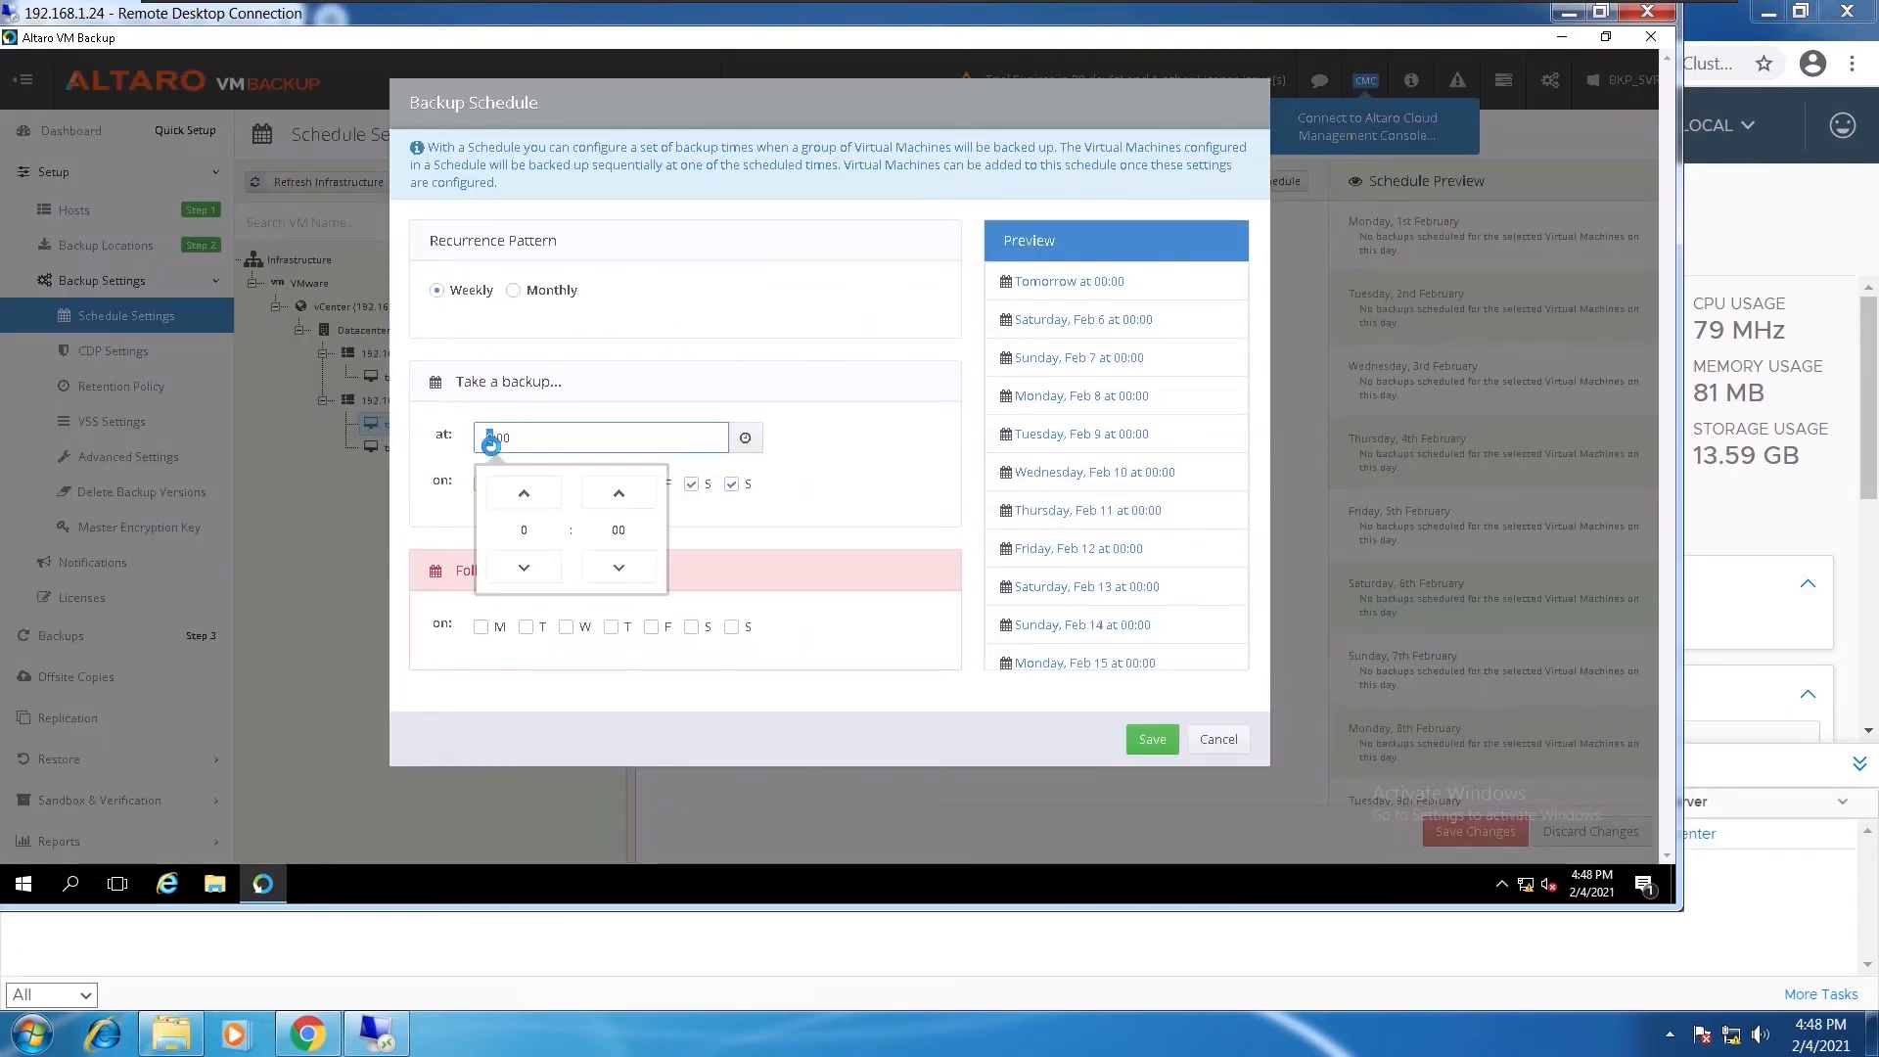
click(529, 565)
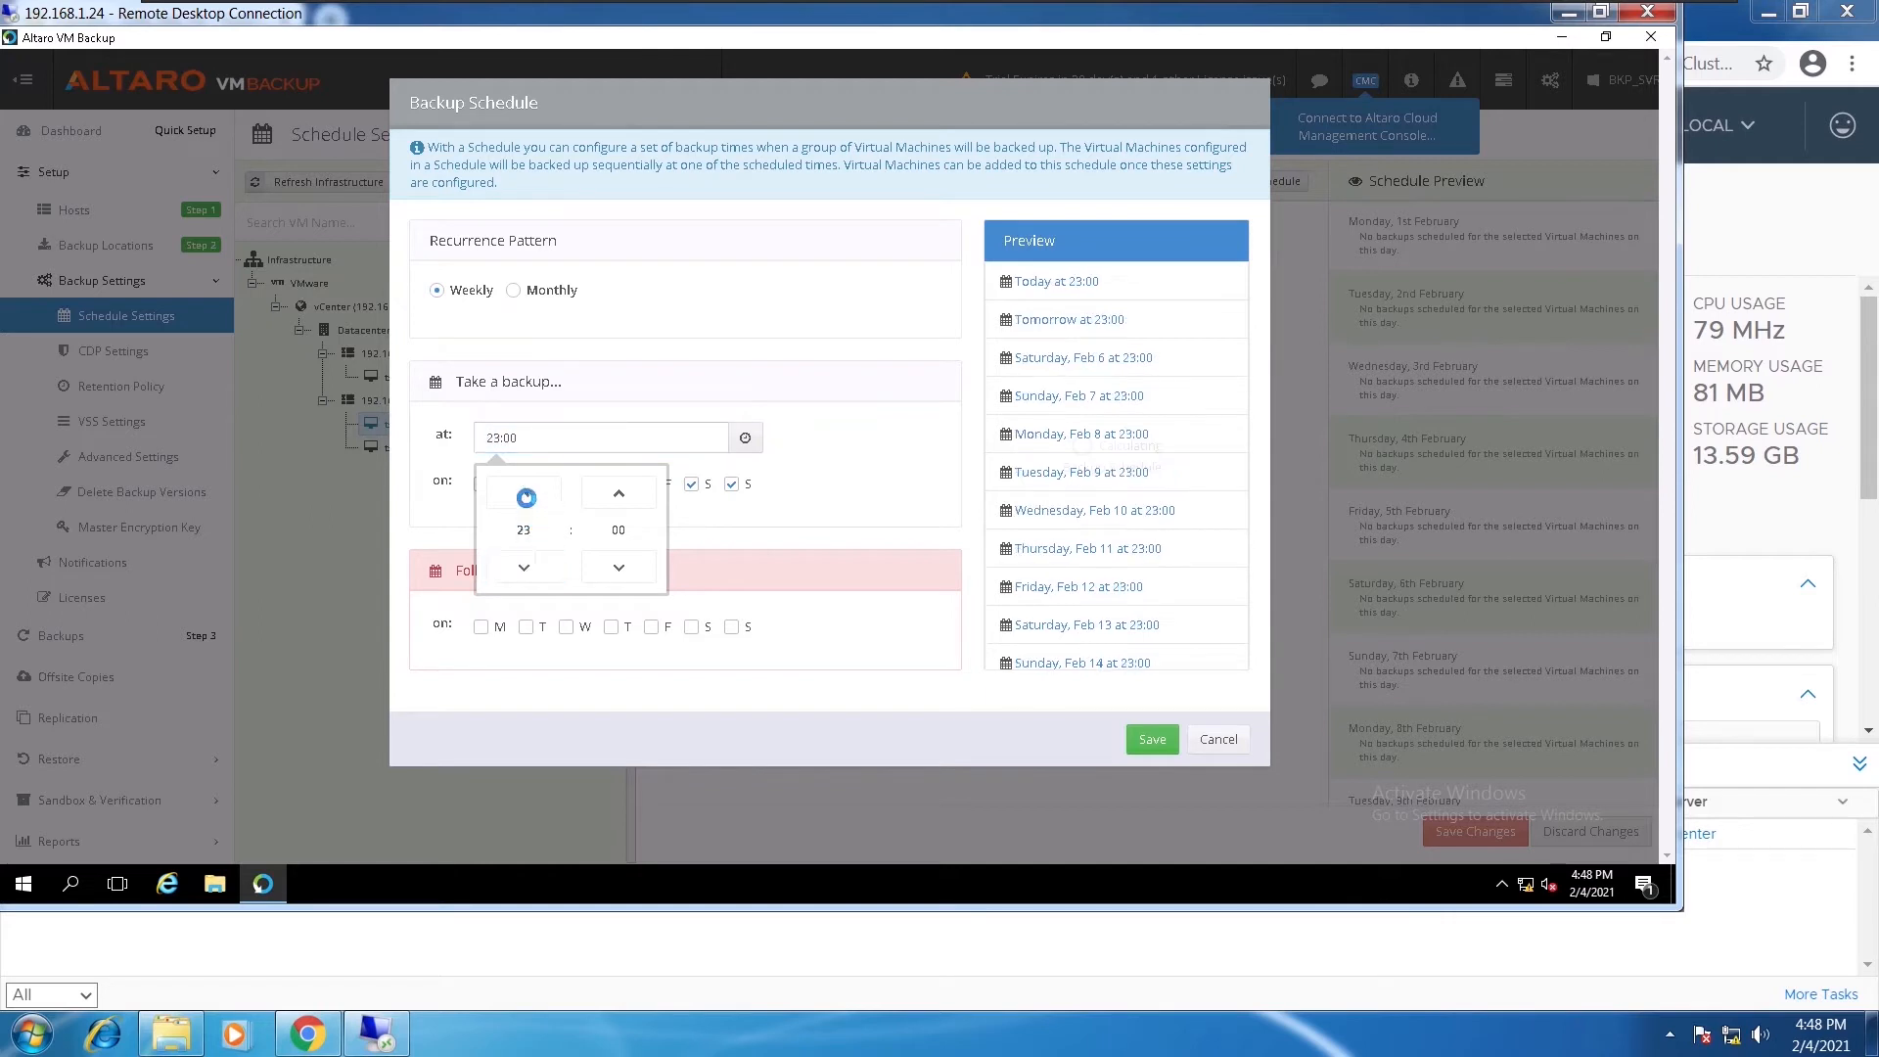
click(540, 564)
click(540, 563)
click(540, 564)
click(540, 564)
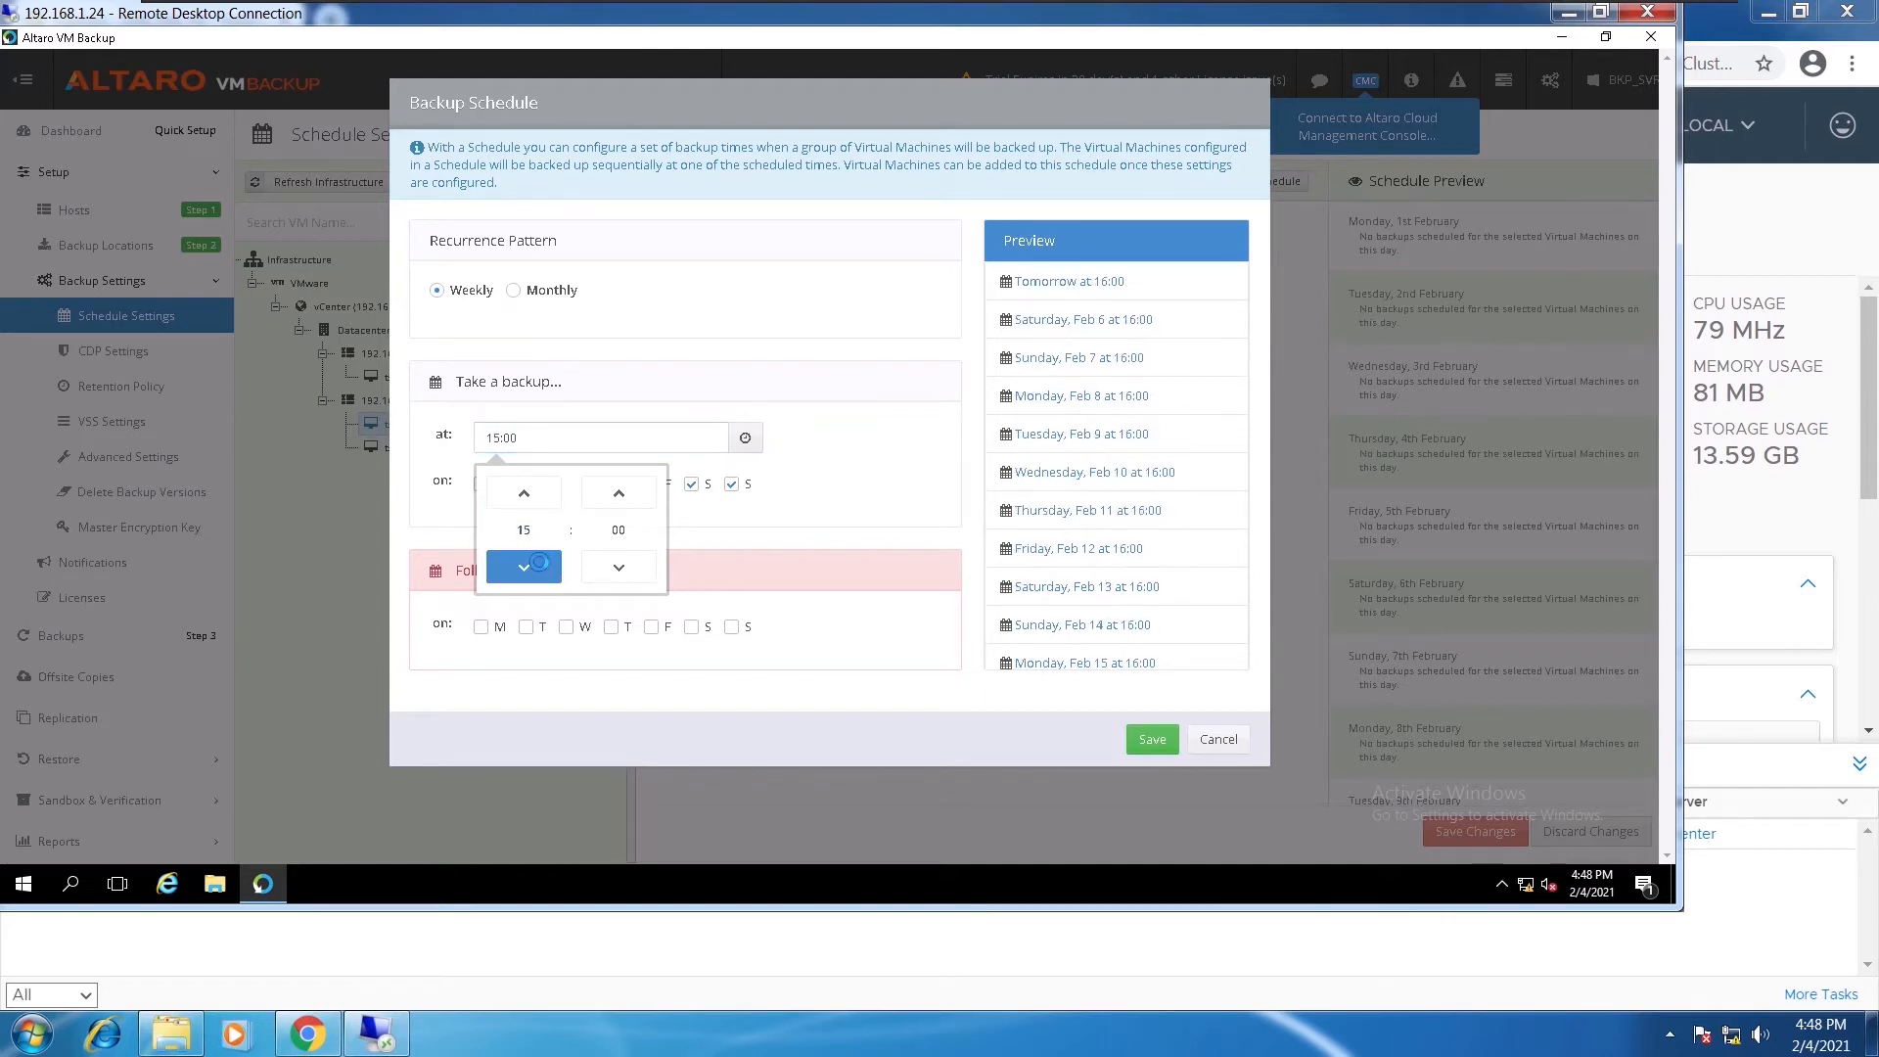
click(540, 564)
click(540, 564)
click(529, 496)
click(525, 495)
click(526, 494)
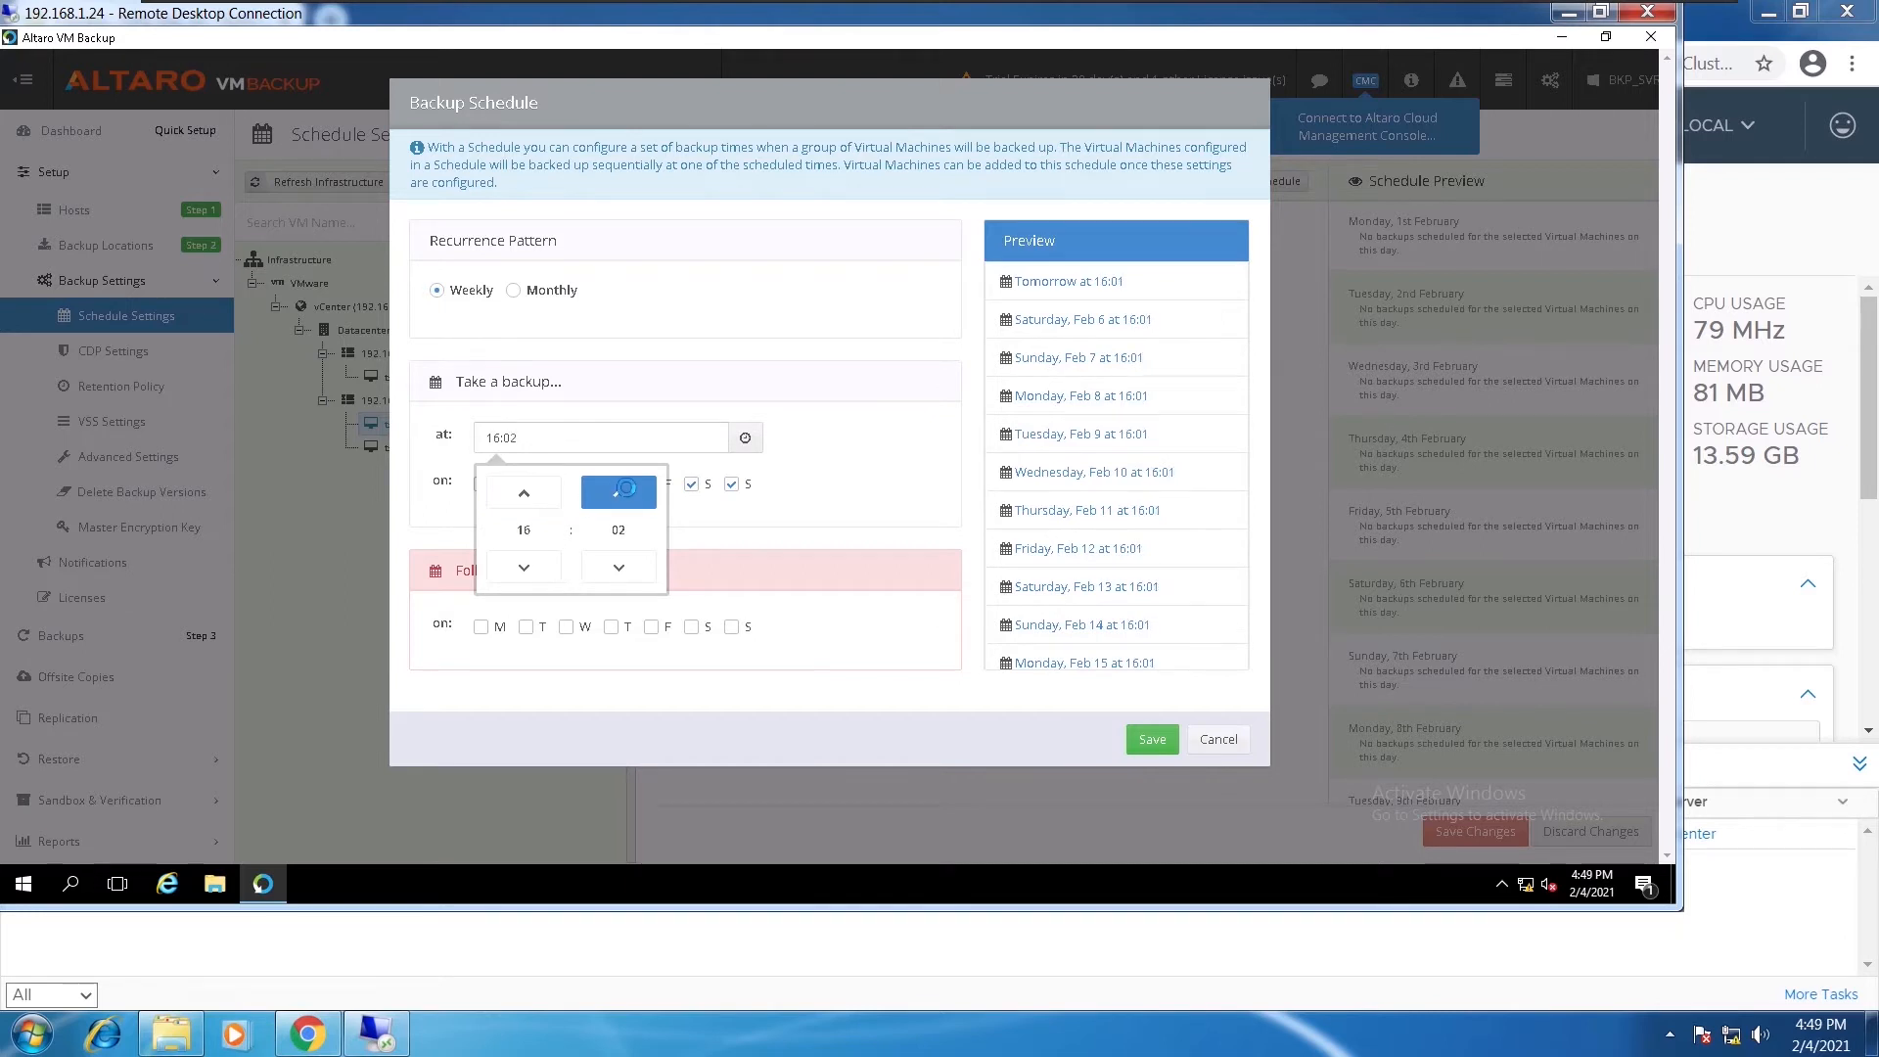
click(622, 491)
click(622, 491)
click(622, 491)
click(623, 491)
click(618, 492)
click(618, 492)
click(618, 492)
click(619, 492)
click(619, 492)
click(619, 492)
click(617, 492)
click(617, 492)
double_click(618, 492)
click(618, 492)
double_click(617, 493)
click(617, 493)
double_click(615, 495)
click(615, 496)
double_click(615, 497)
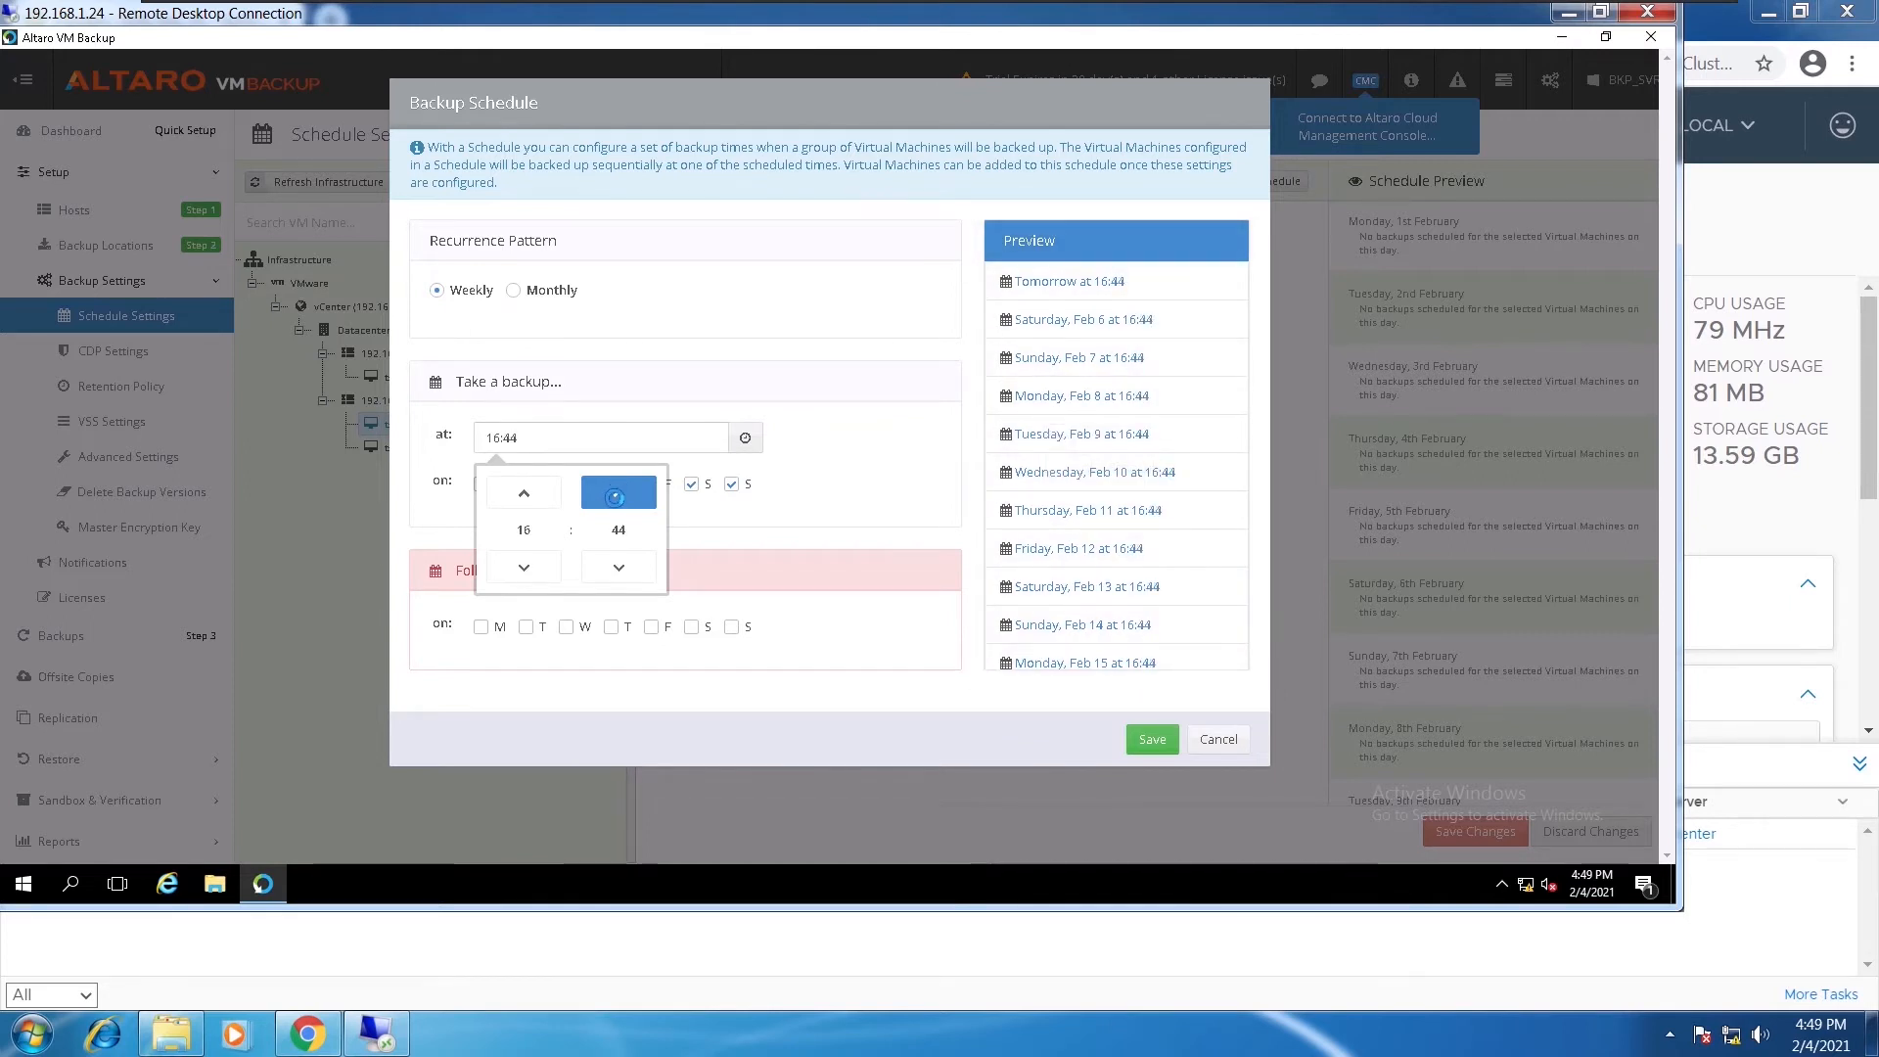
double_click(615, 497)
click(614, 497)
double_click(614, 497)
click(614, 497)
click(615, 498)
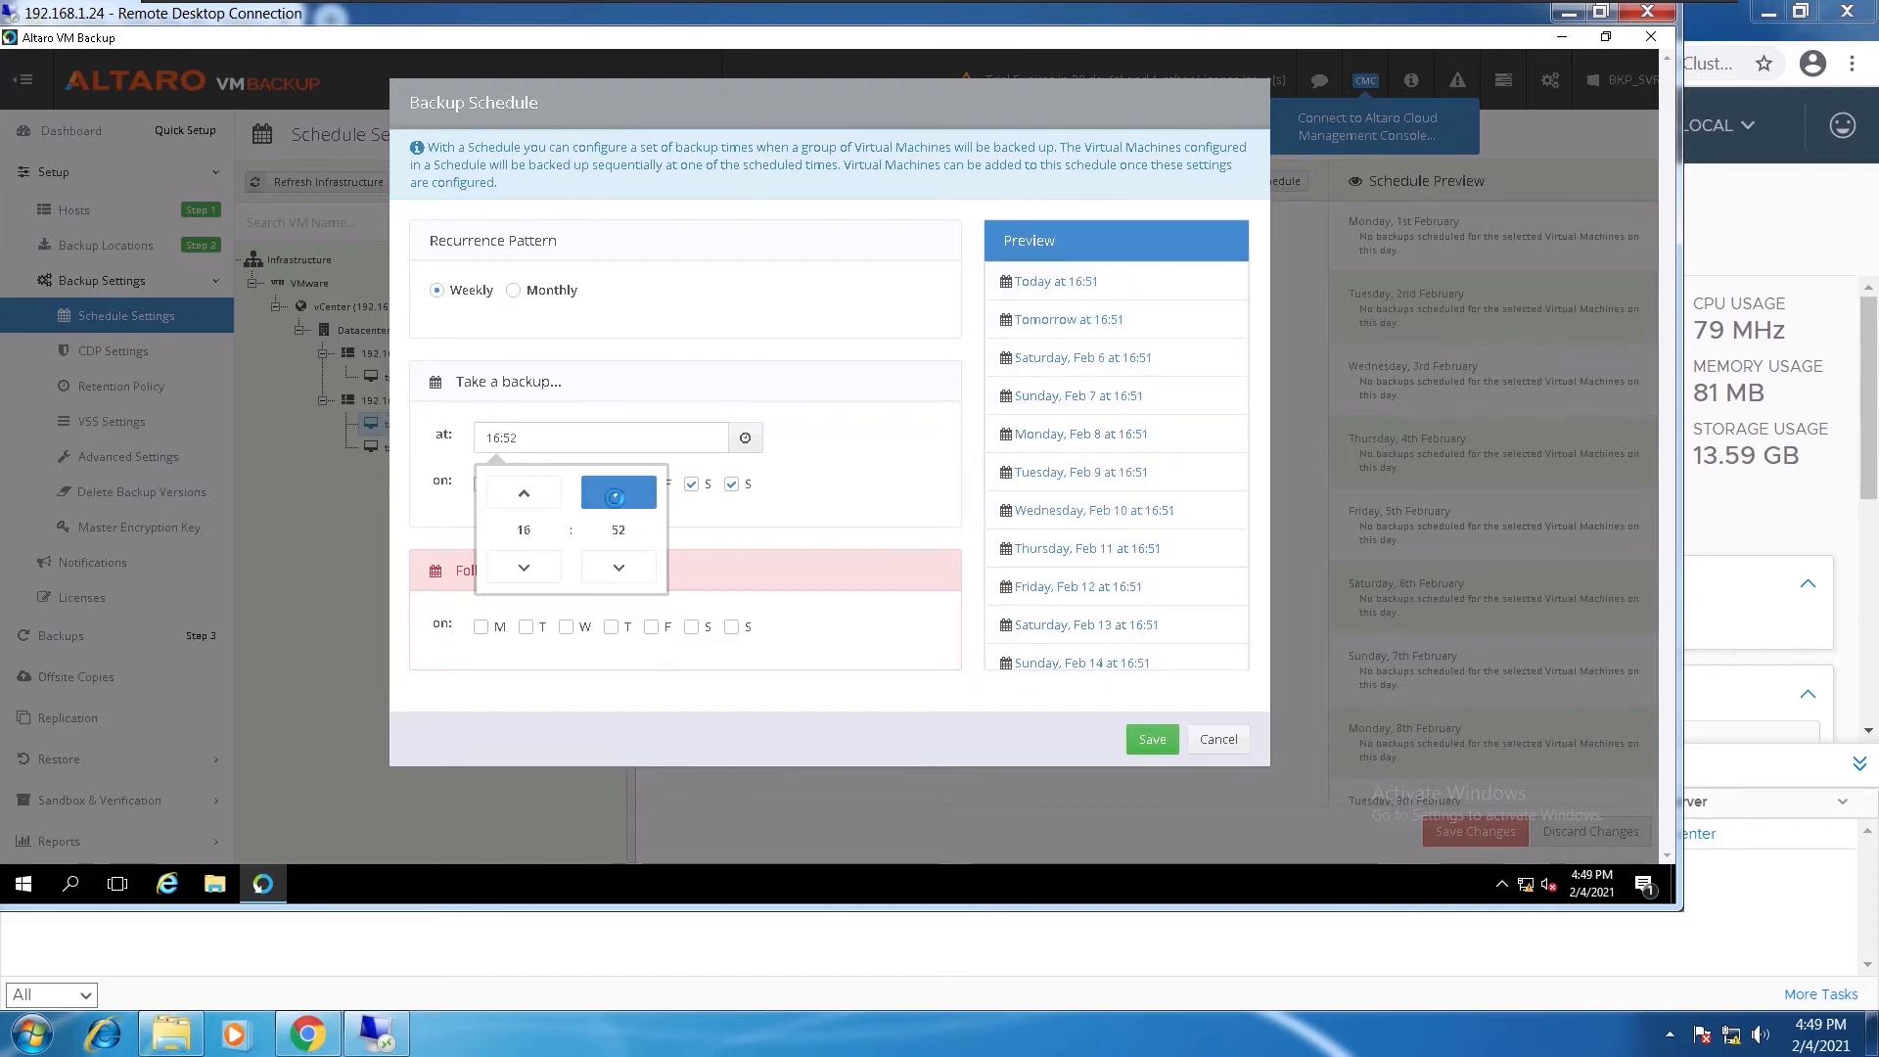
click(870, 475)
click(1144, 749)
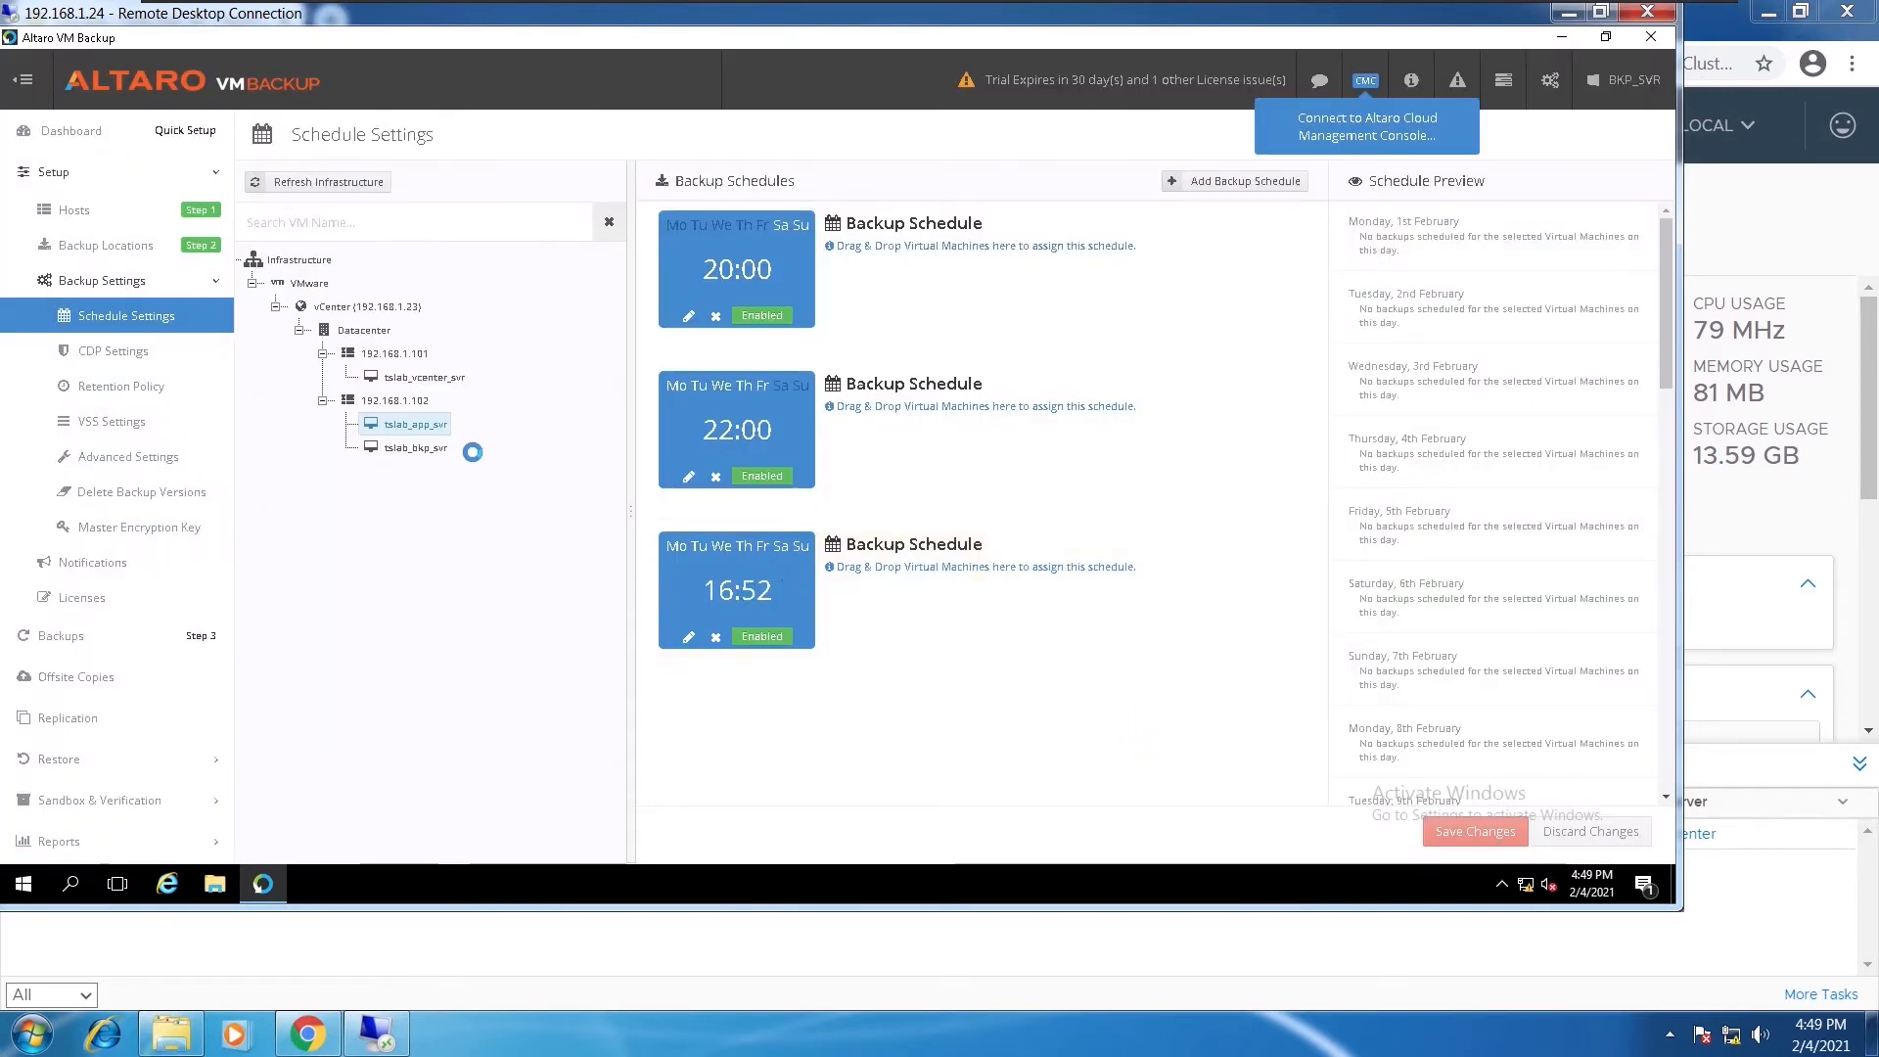
Add tslab_app_svr to the 16:52 schedule, save, and watch its backup on the Dashboard
drag(411, 423, 776, 579)
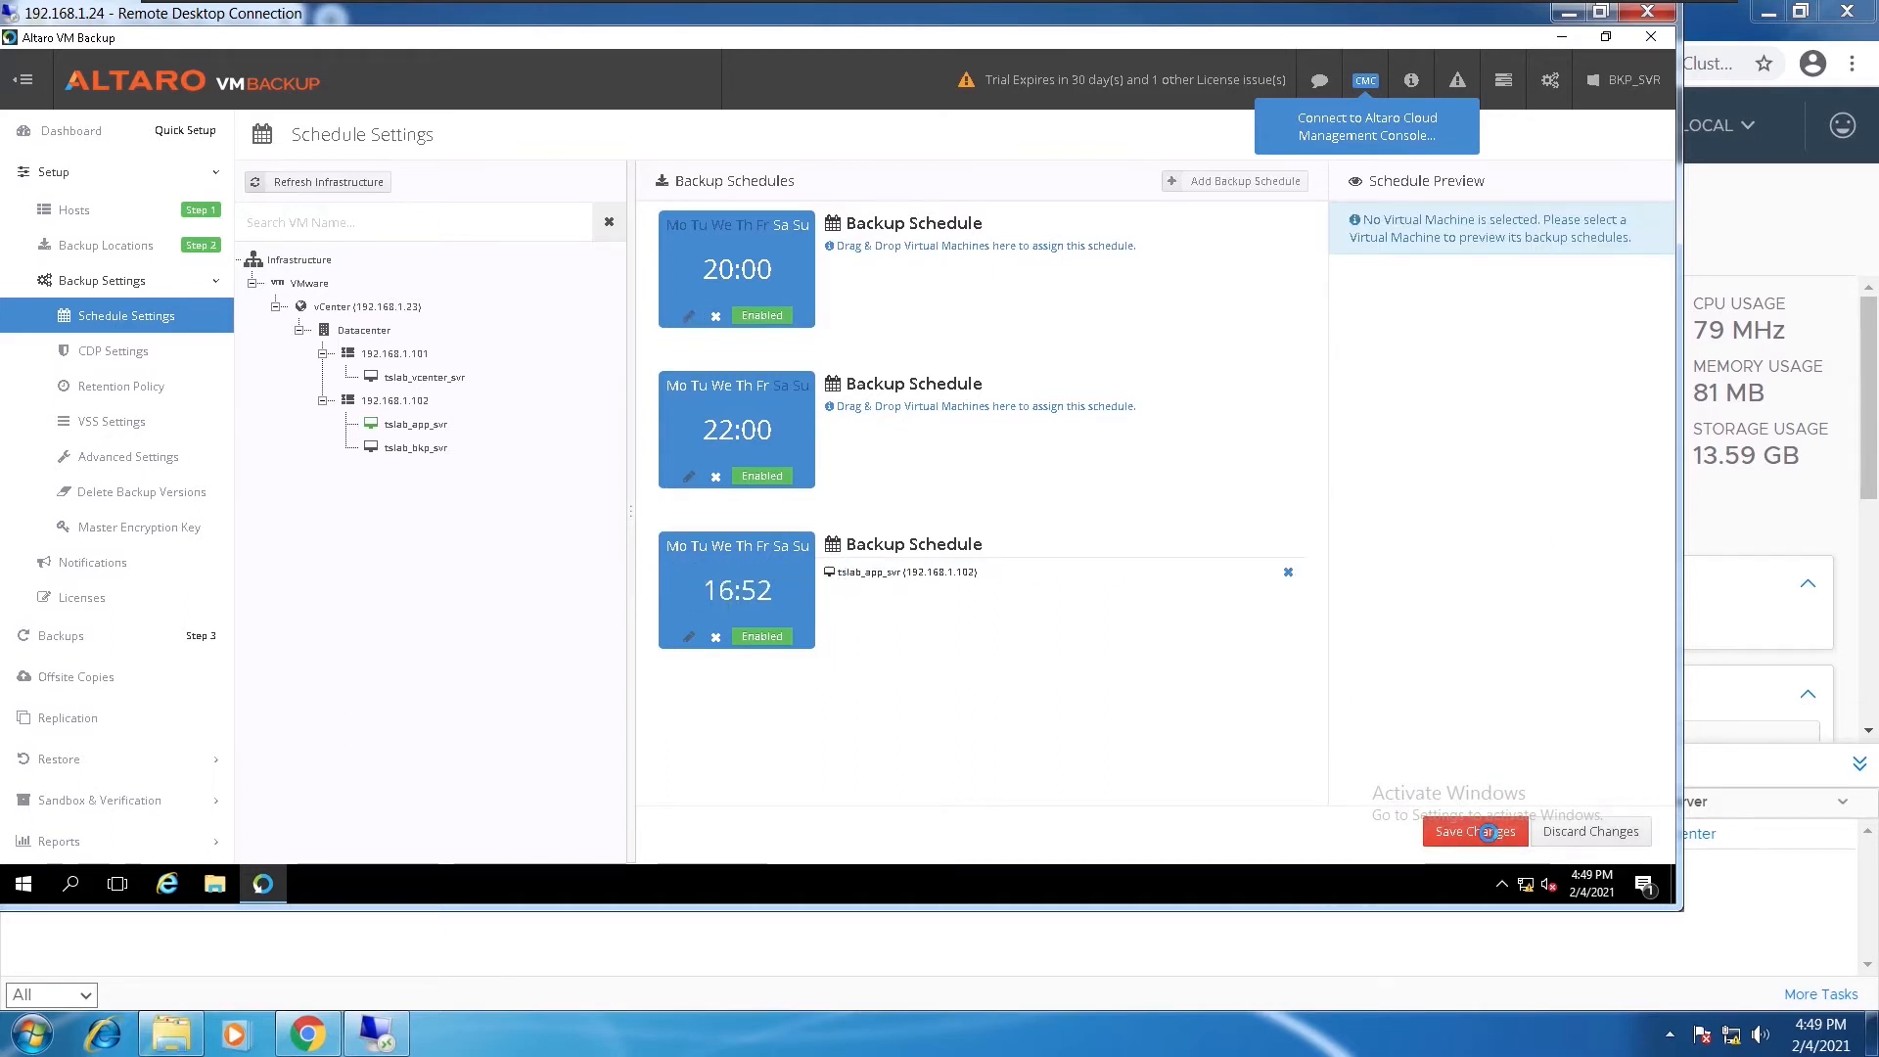
click(1487, 833)
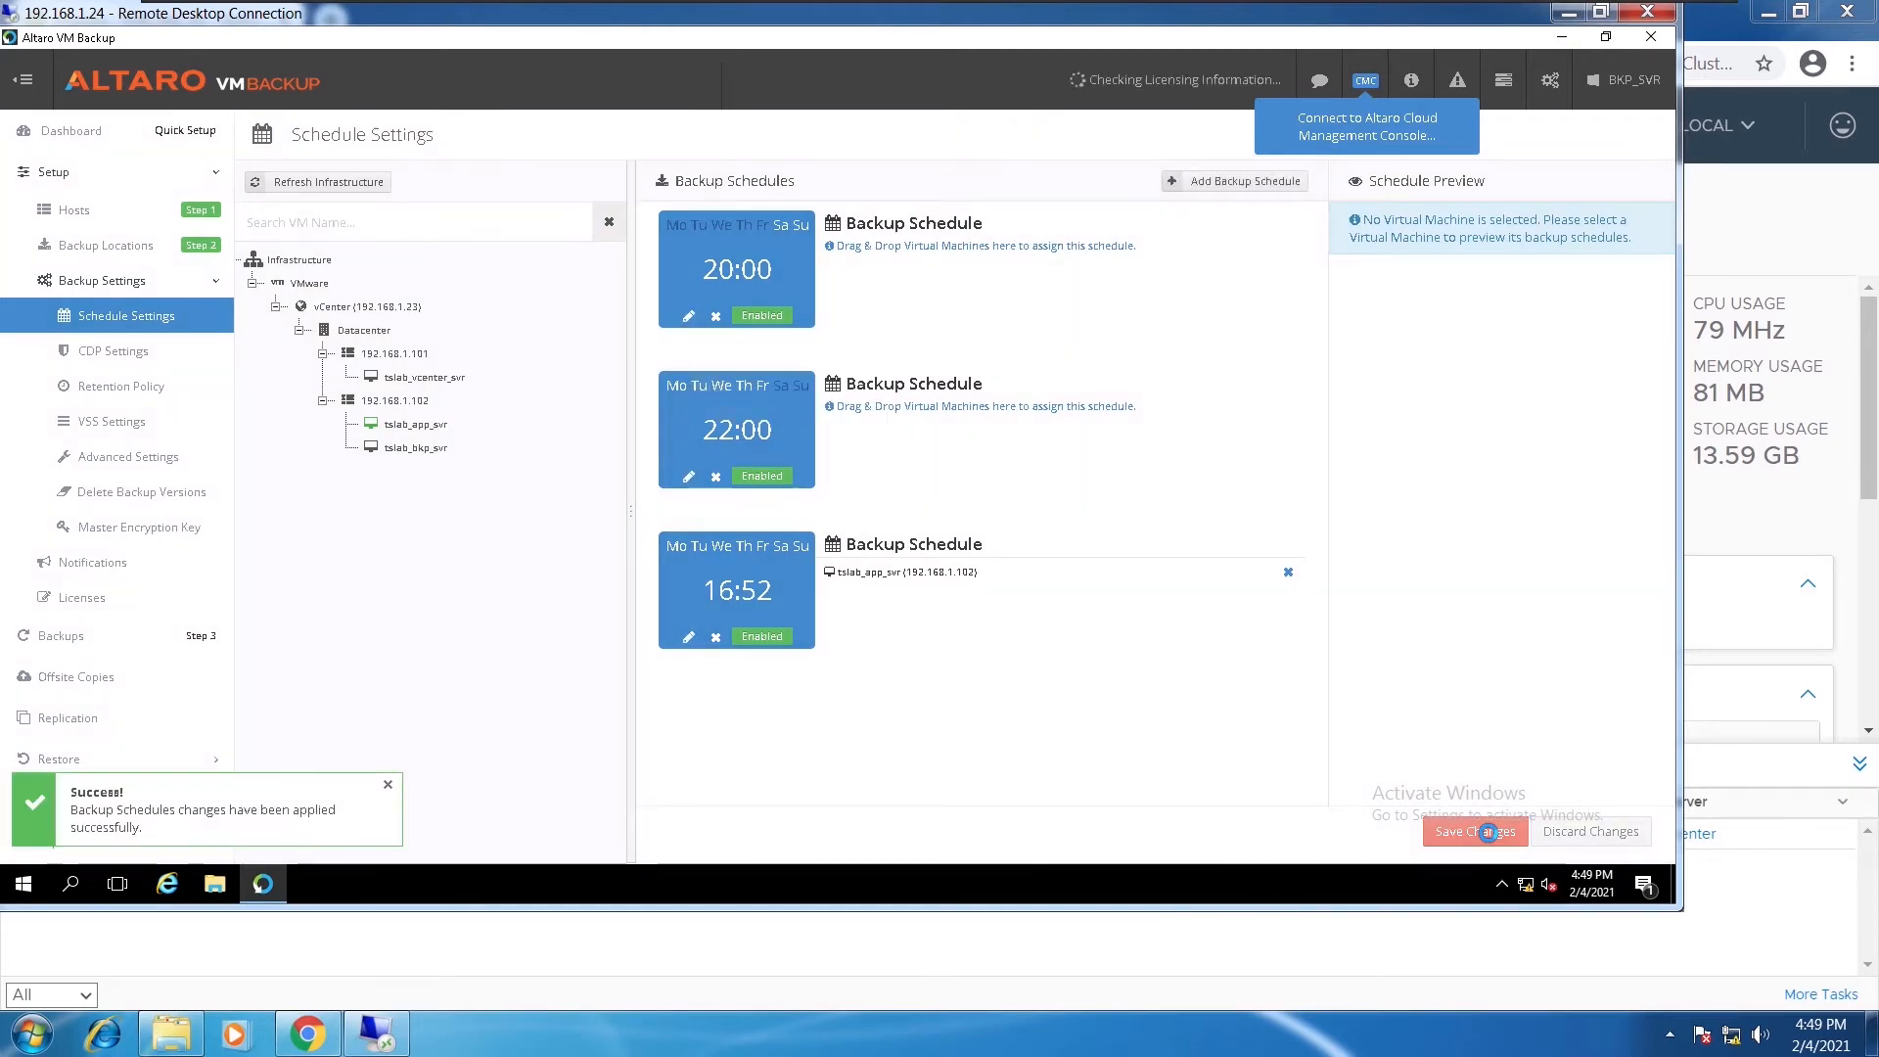
click(82, 133)
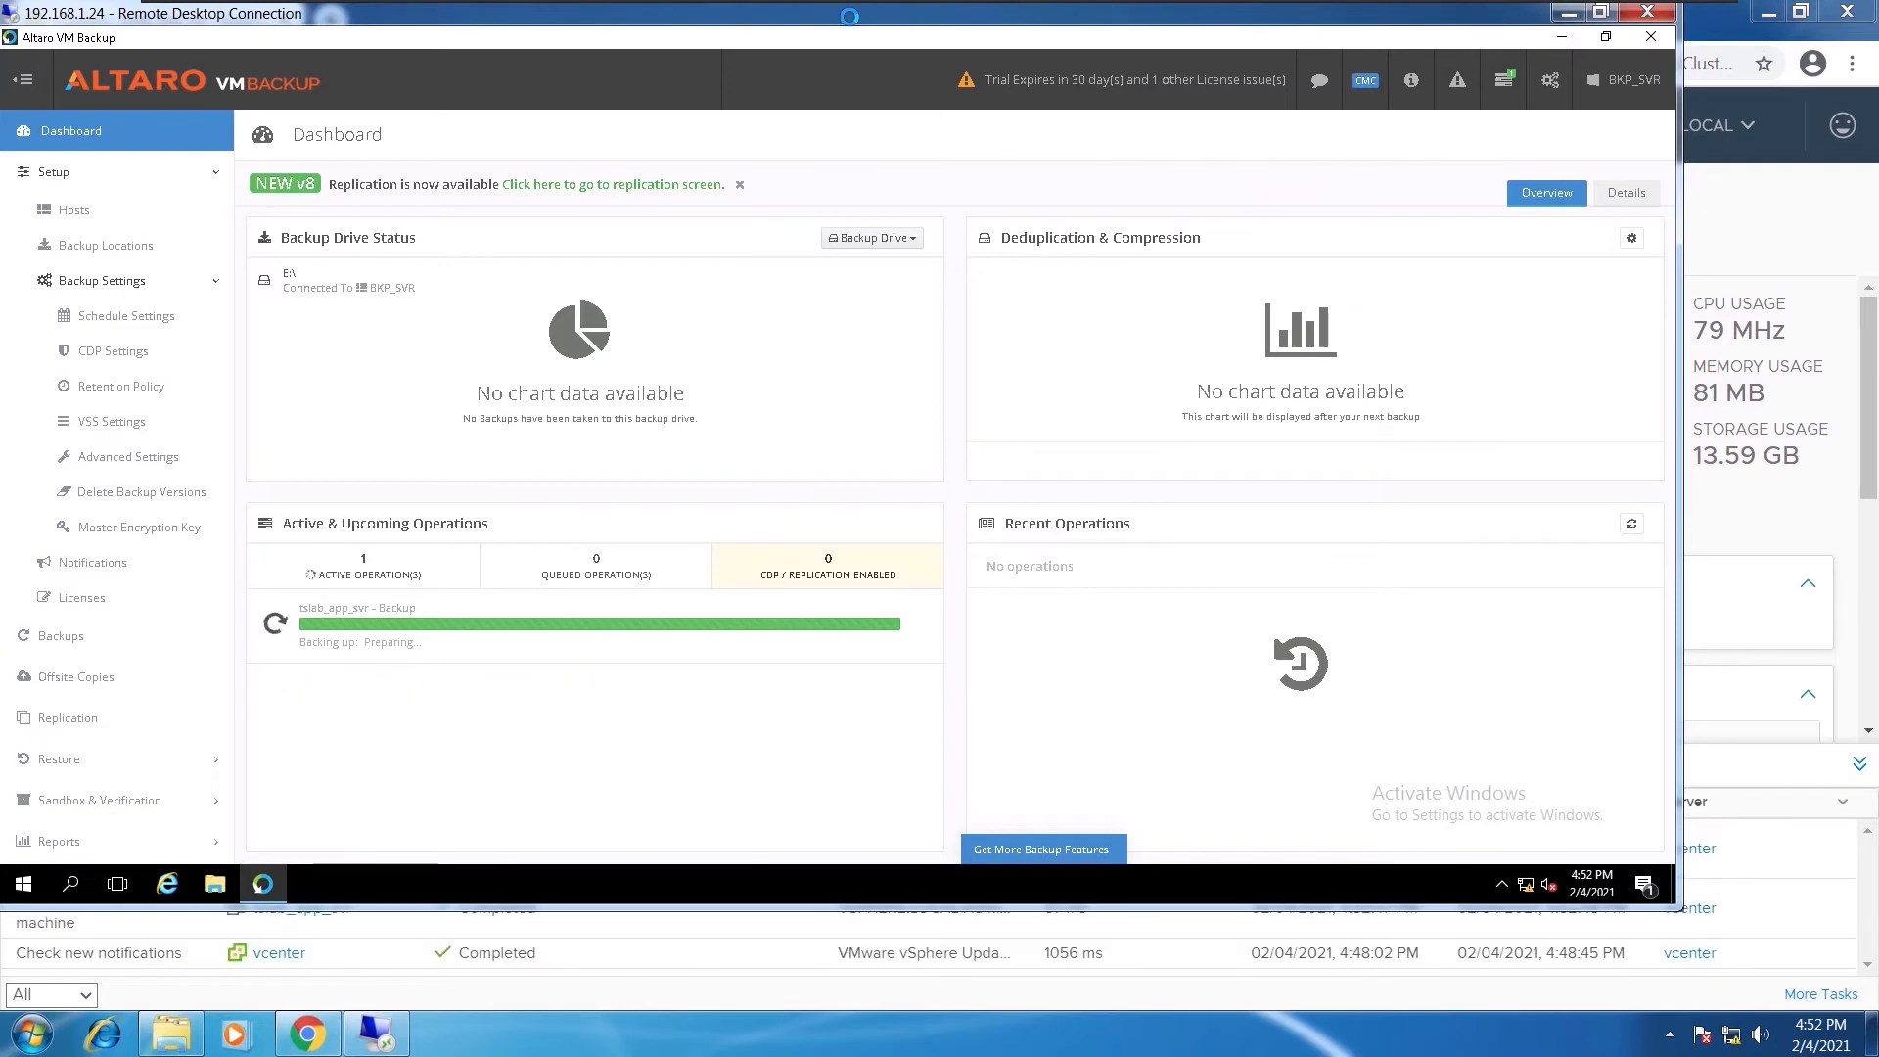
Restore down the remote desktop window to check vSphere snapshot tasks, then maximize it again
double_click(850, 16)
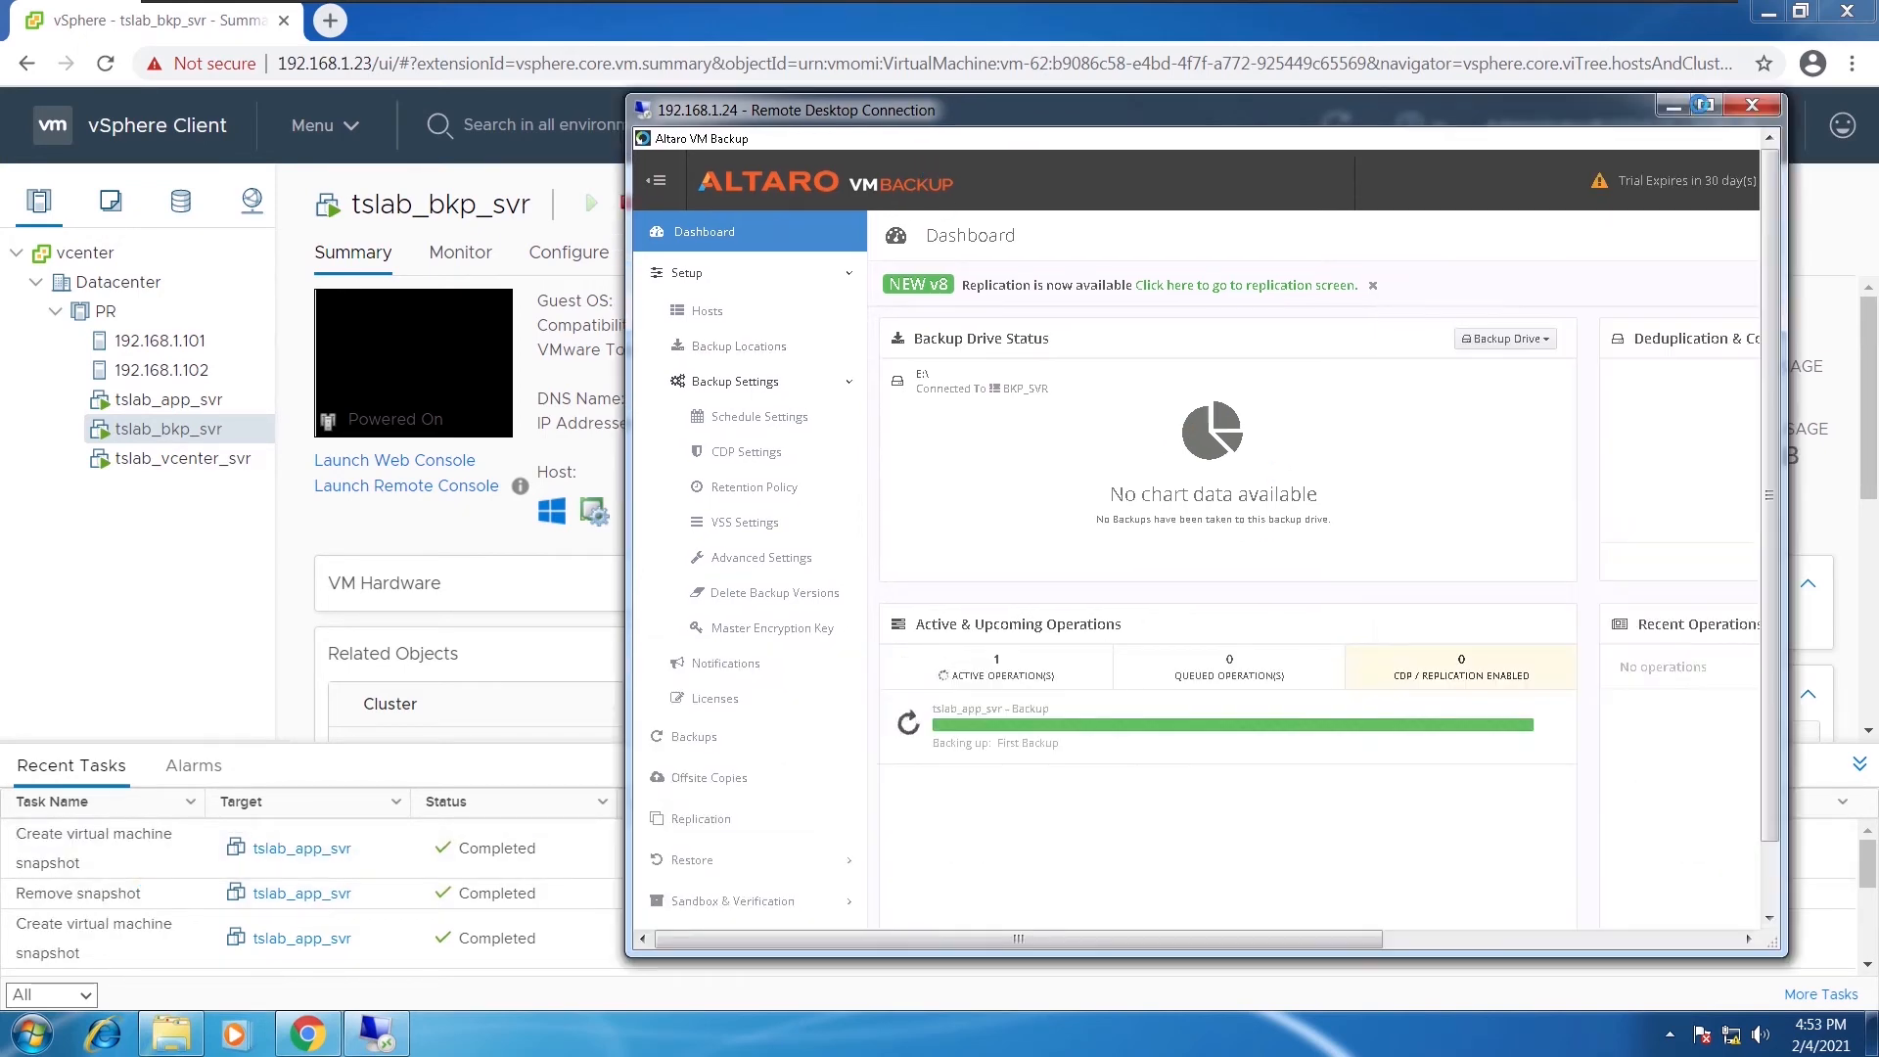
double_click(1272, 107)
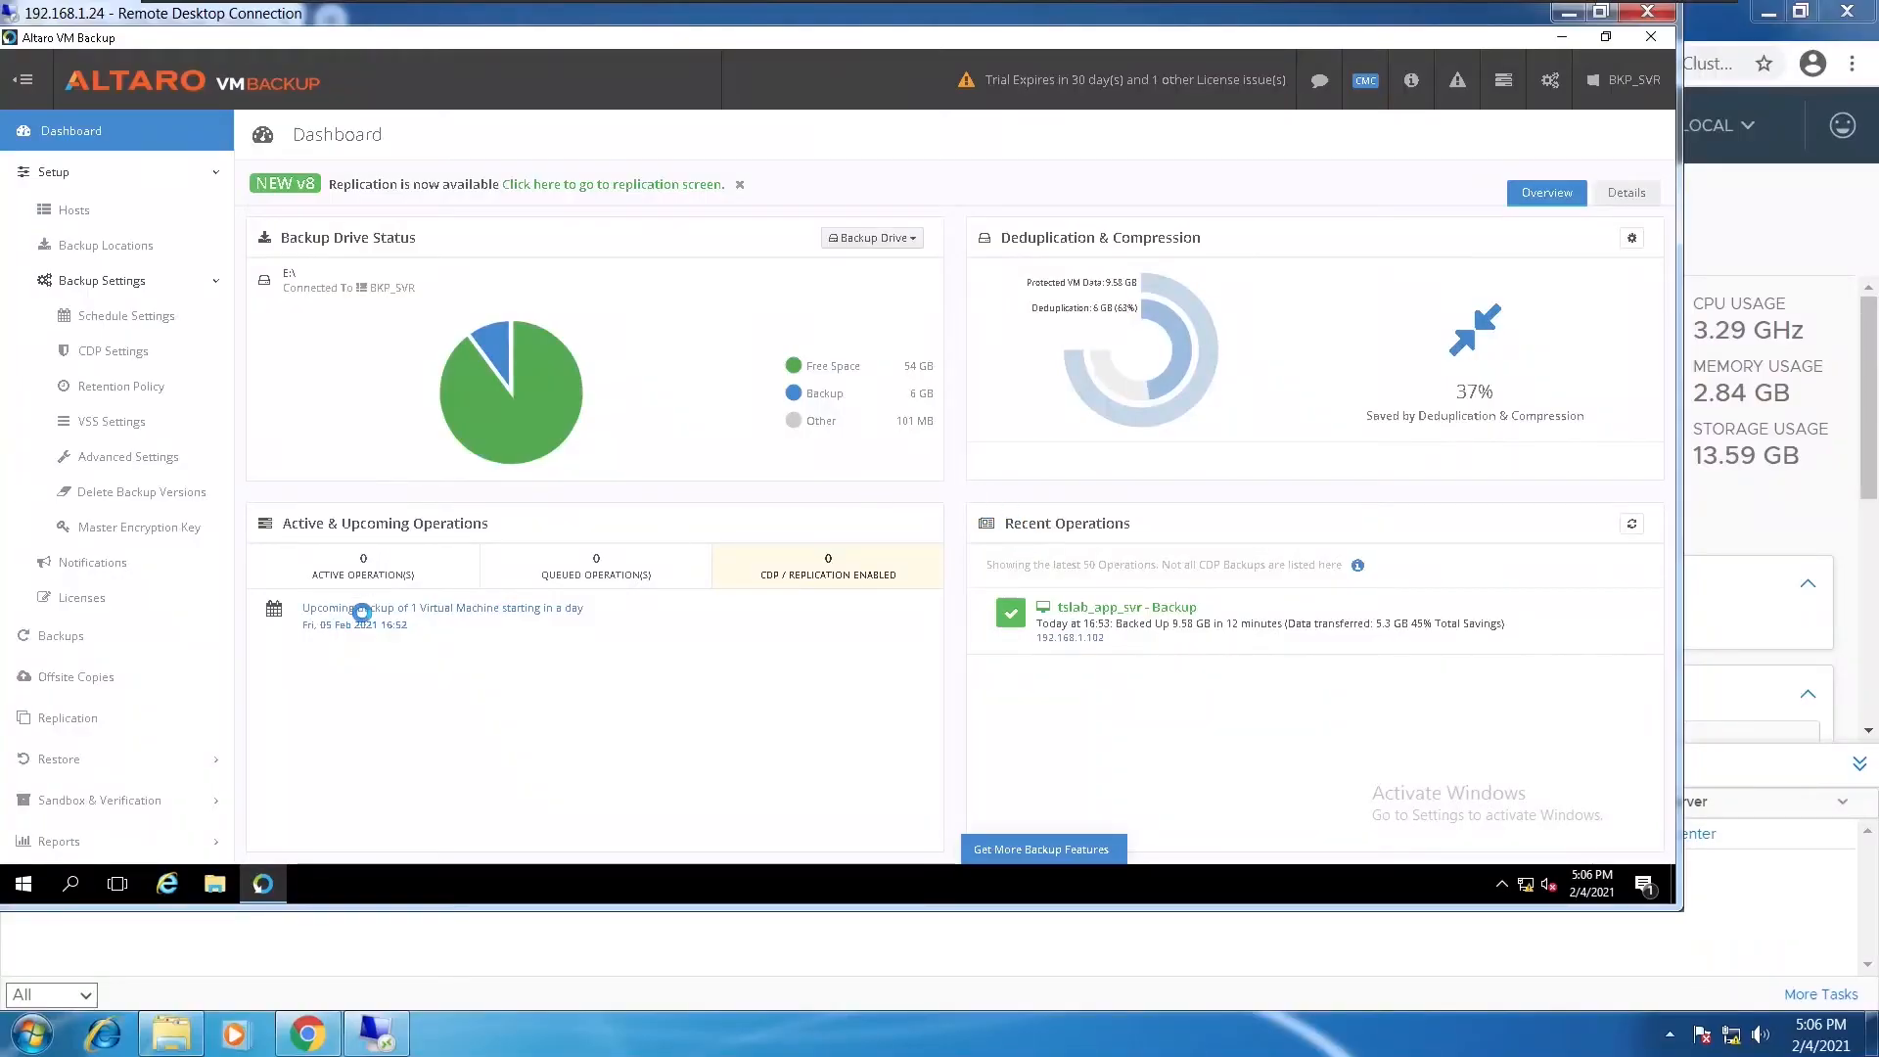
Shut down the guest OS of tslab_app_svr in vSphere so the VM powers off
click(1569, 12)
click(182, 402)
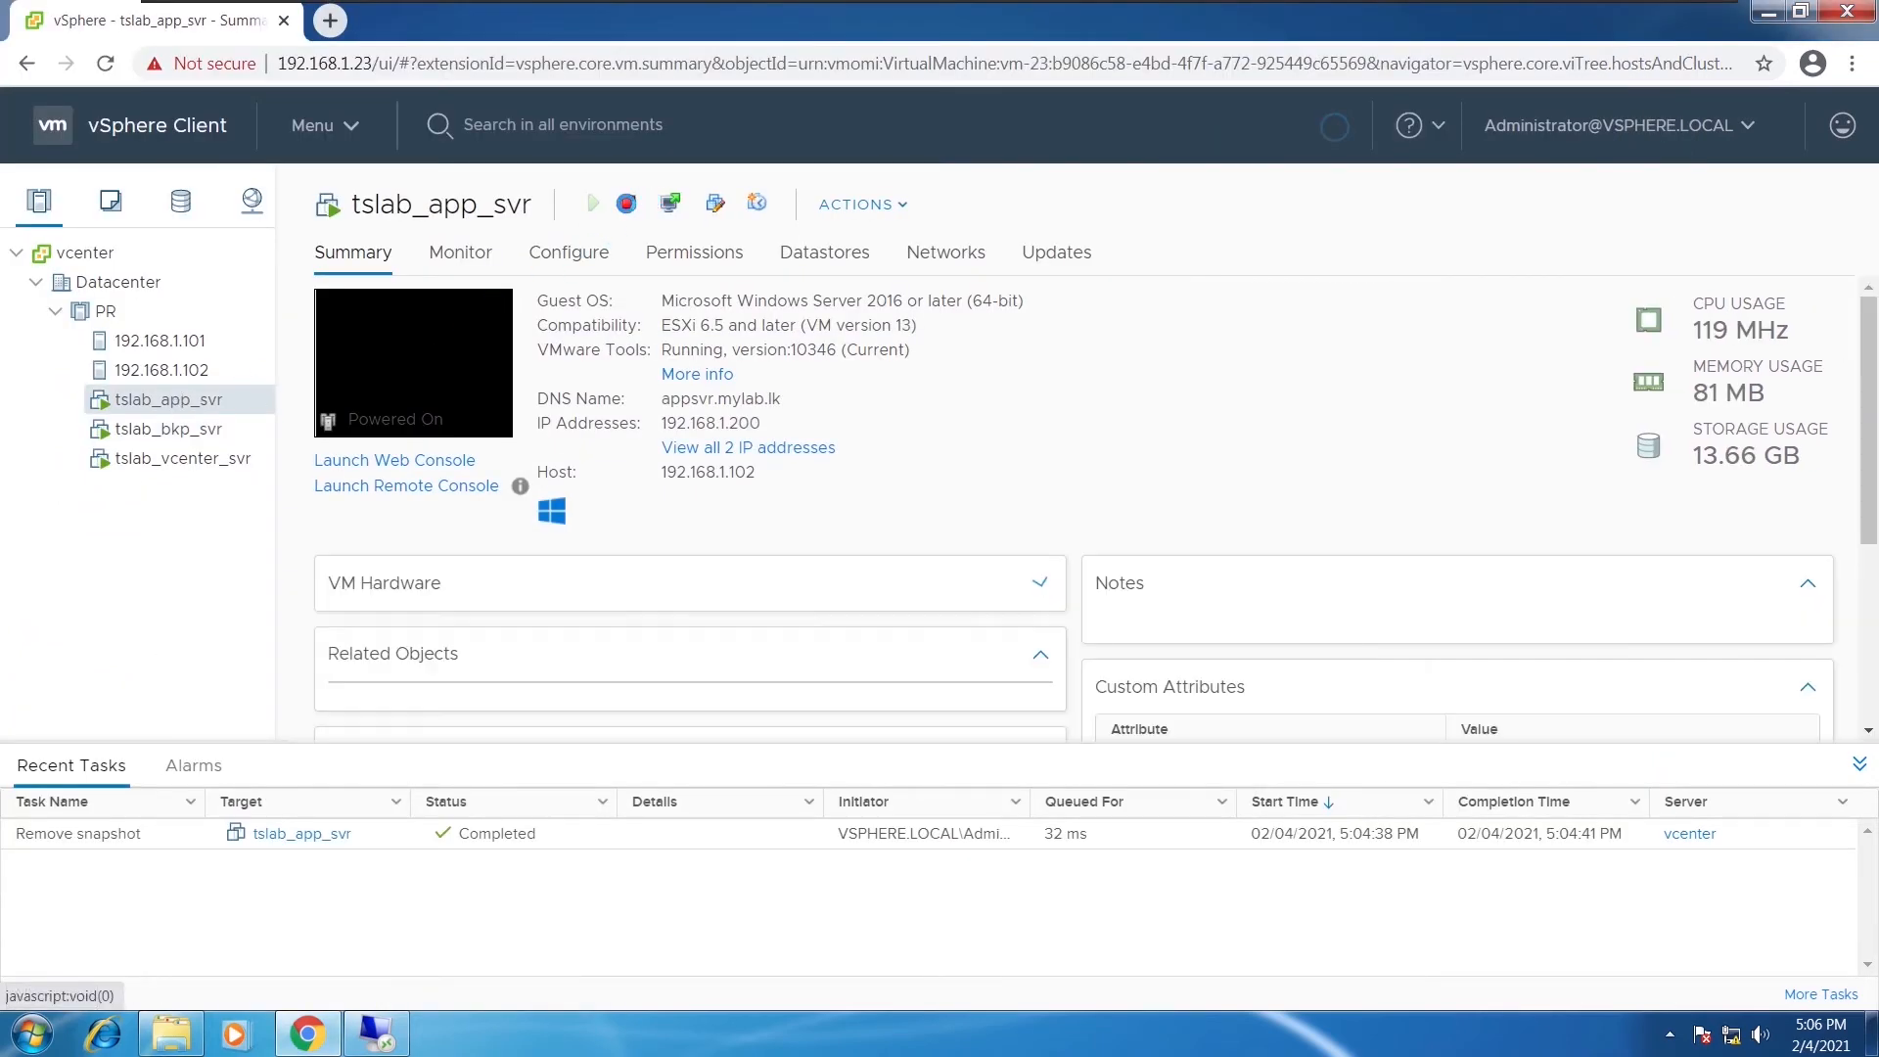
click(626, 203)
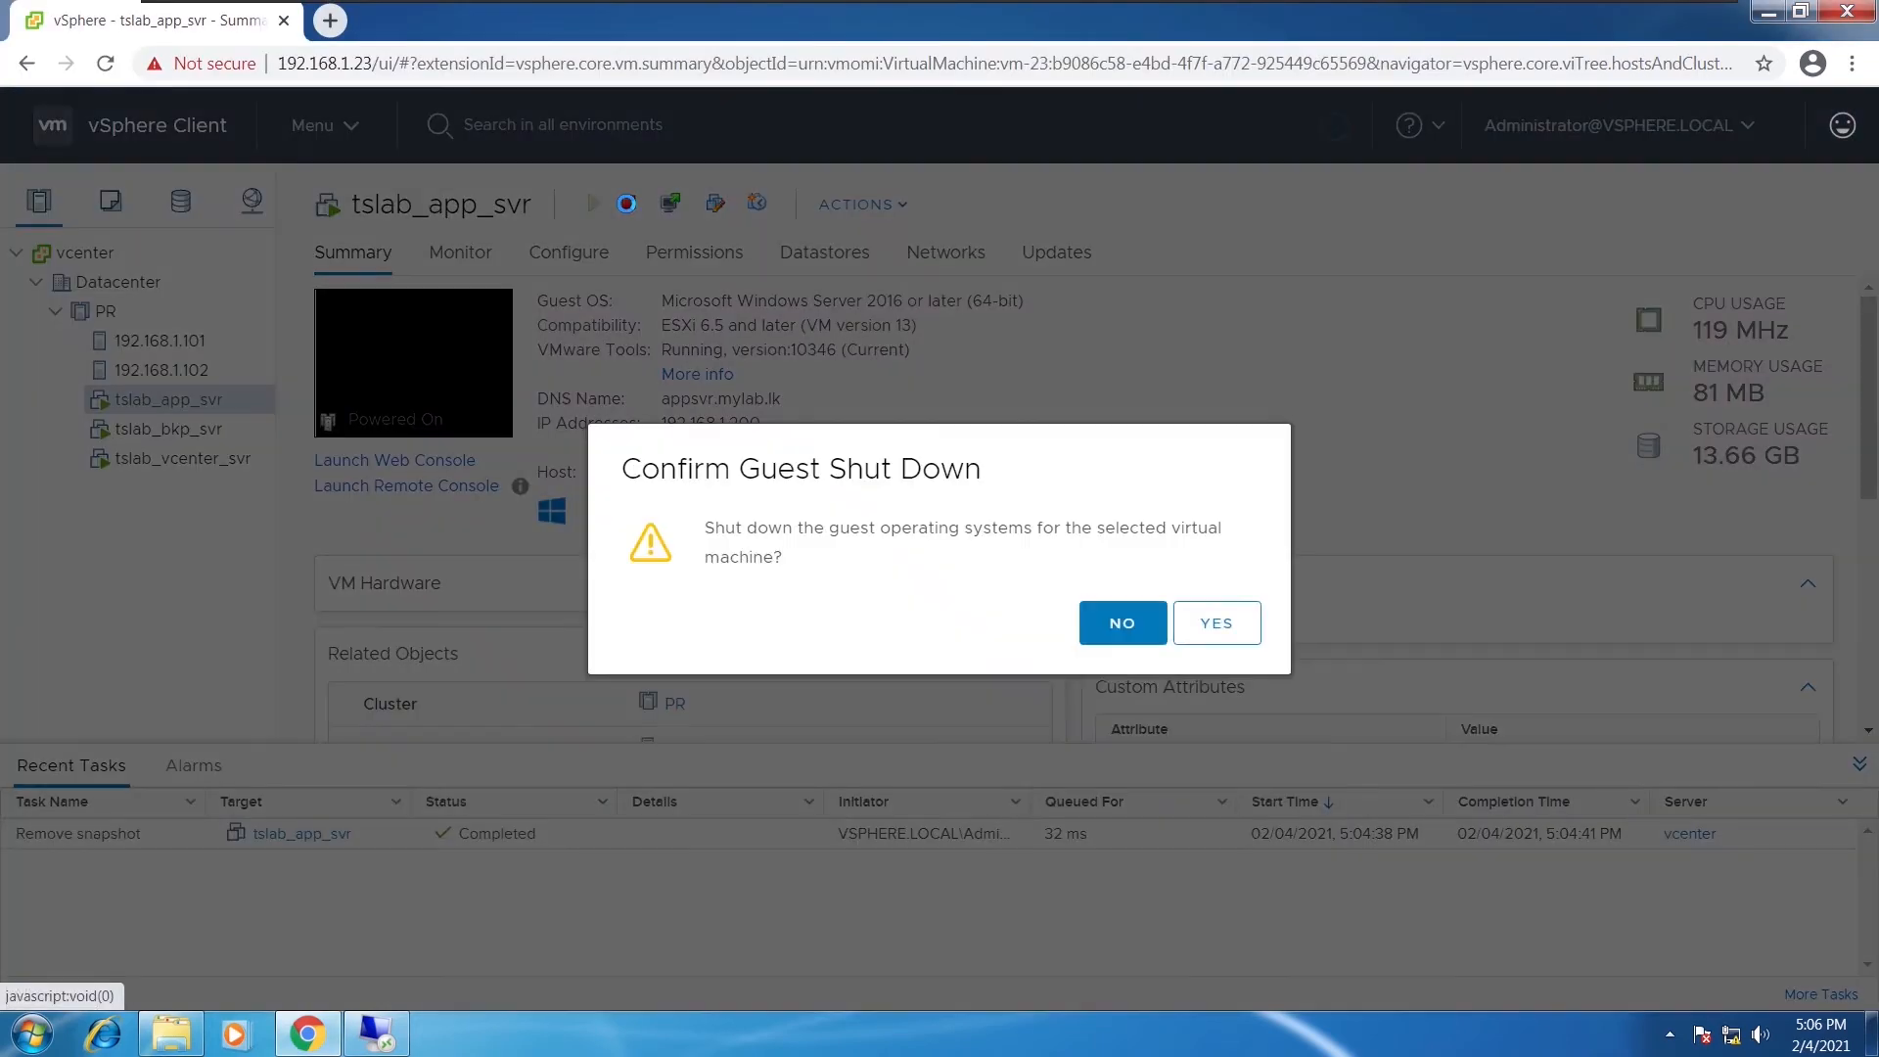
click(1205, 626)
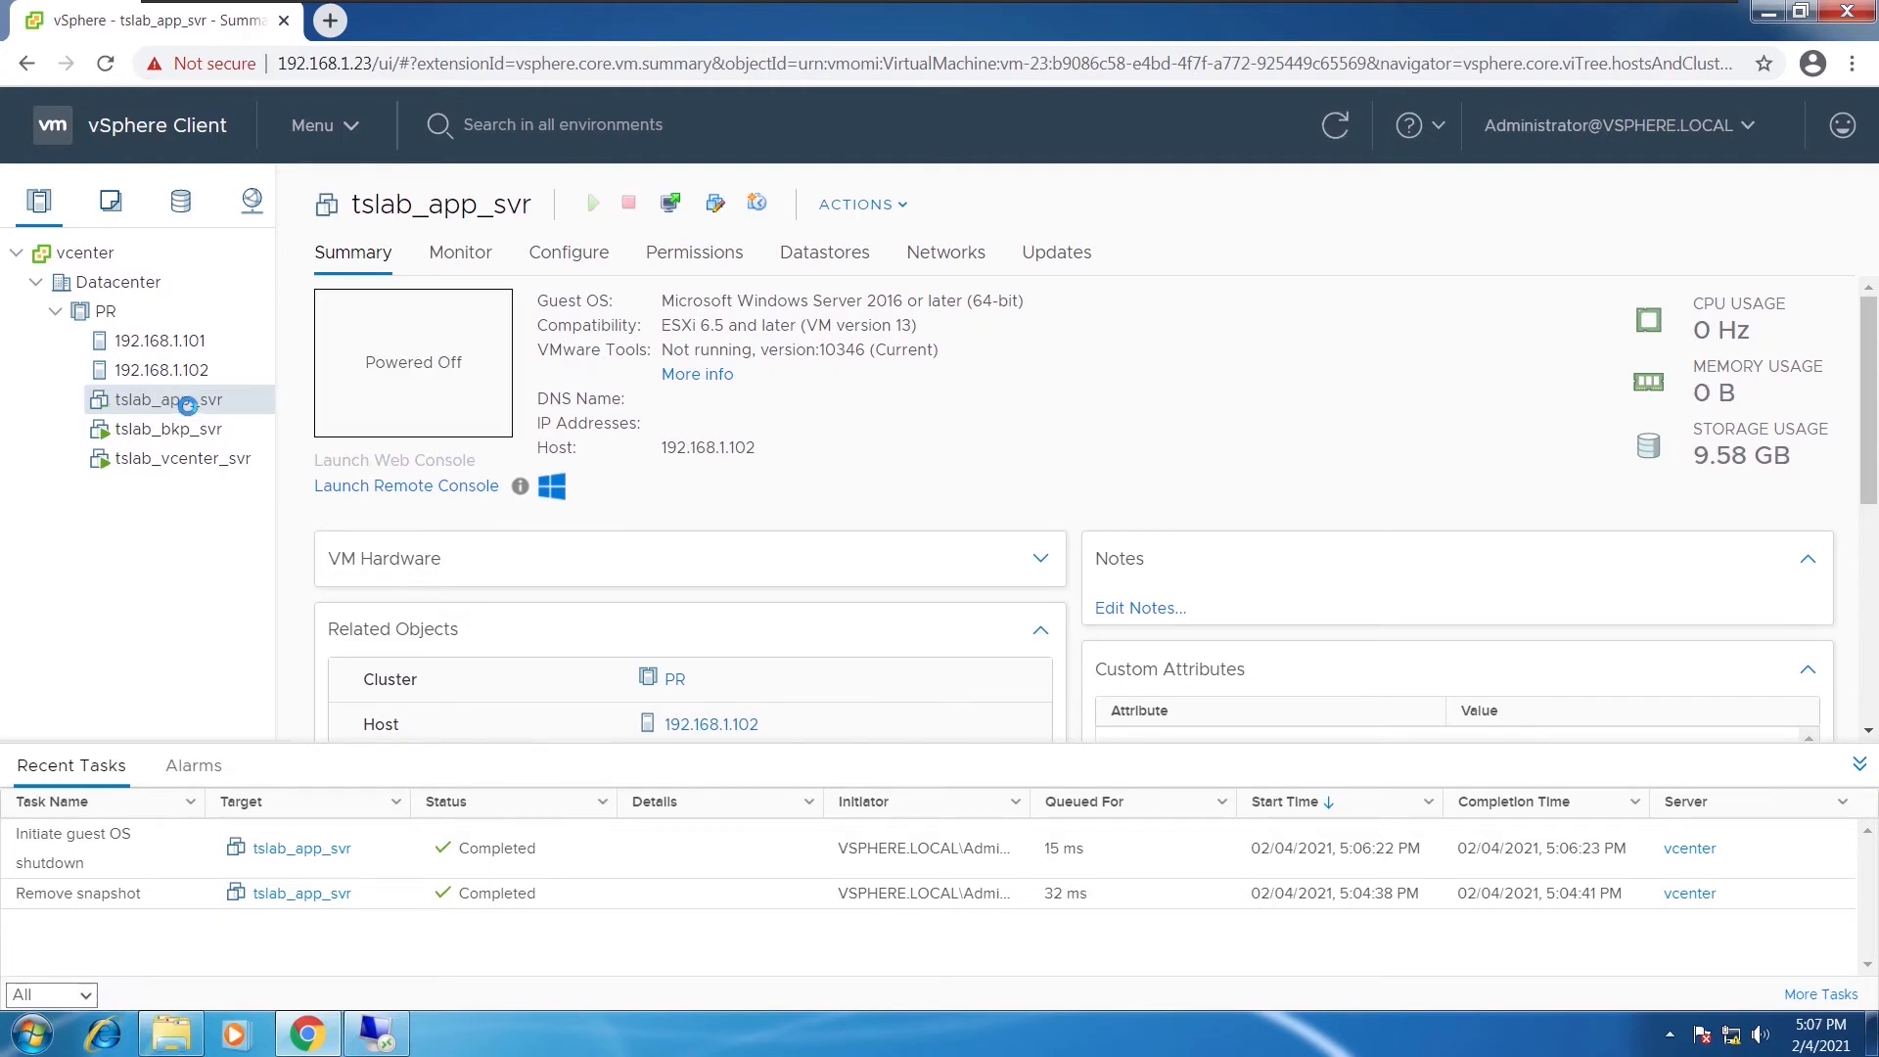
right_click(186, 403)
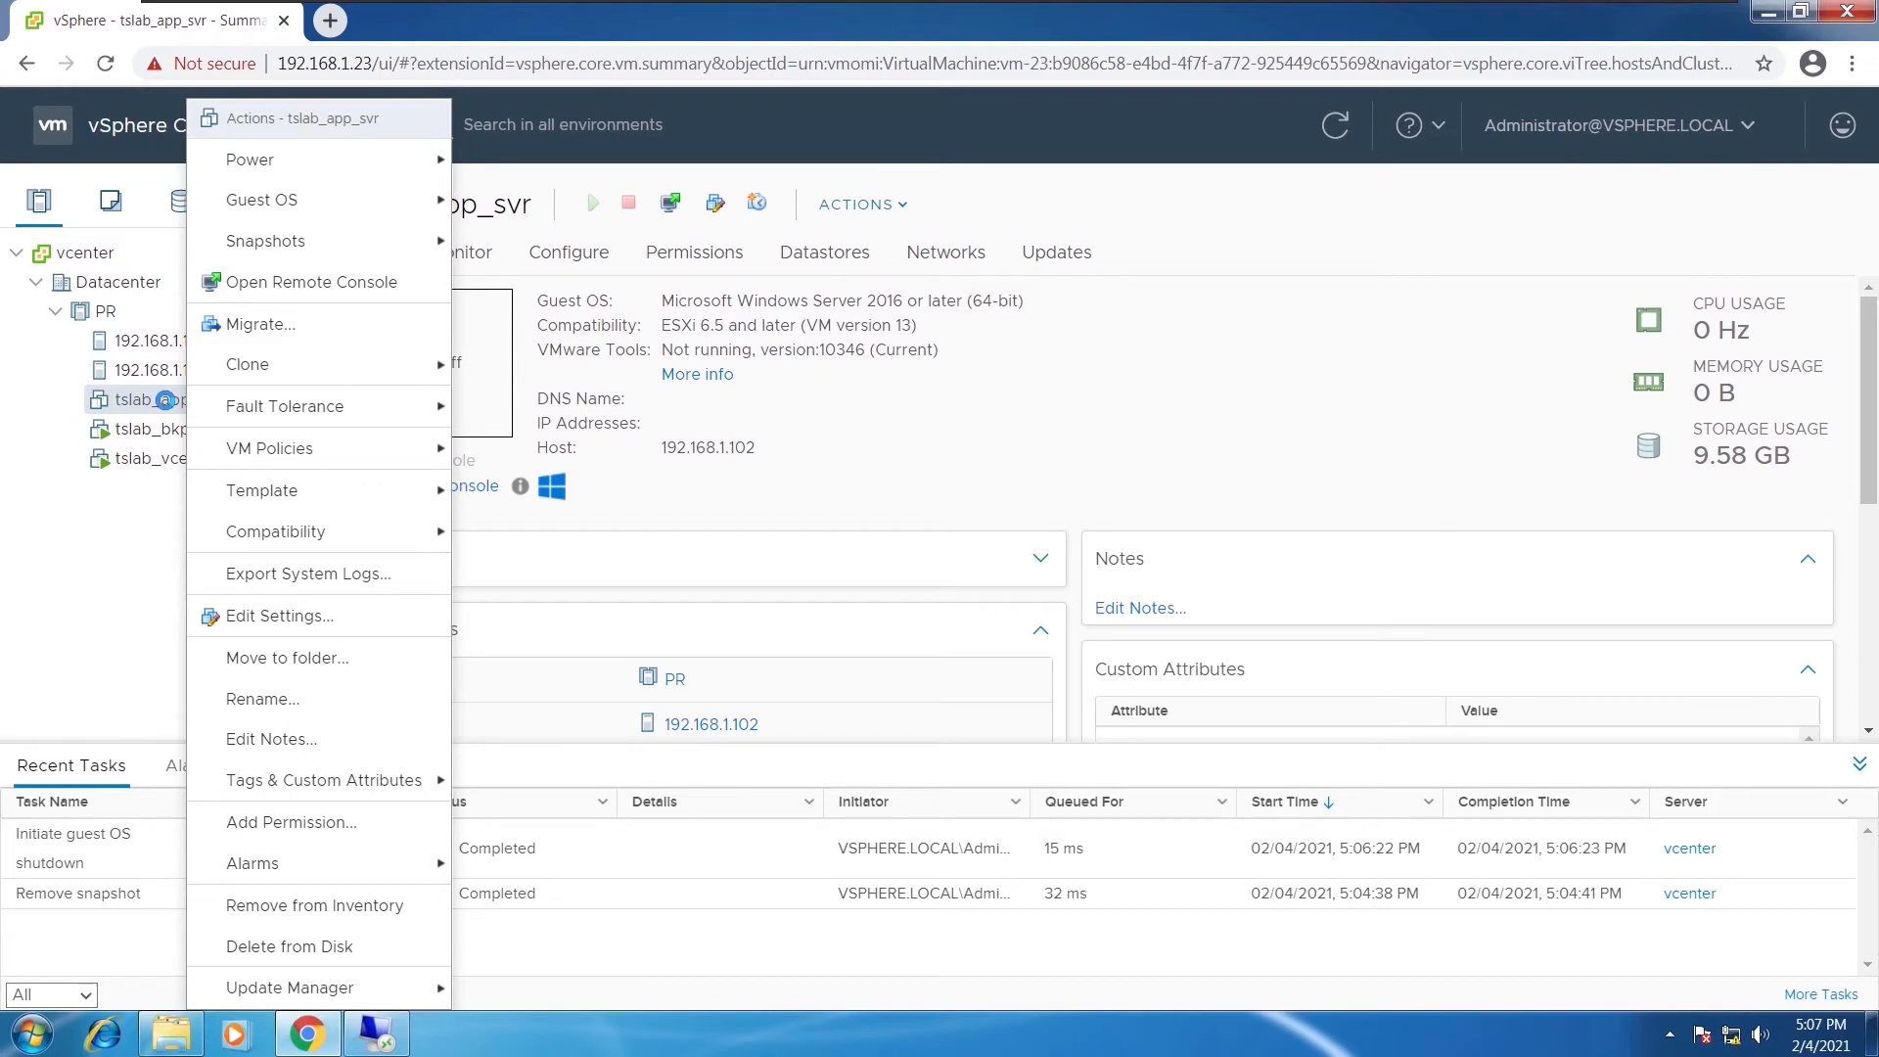
Delete tslab_app_svr and its disks from vSphere, confirming the deletion
click(272, 945)
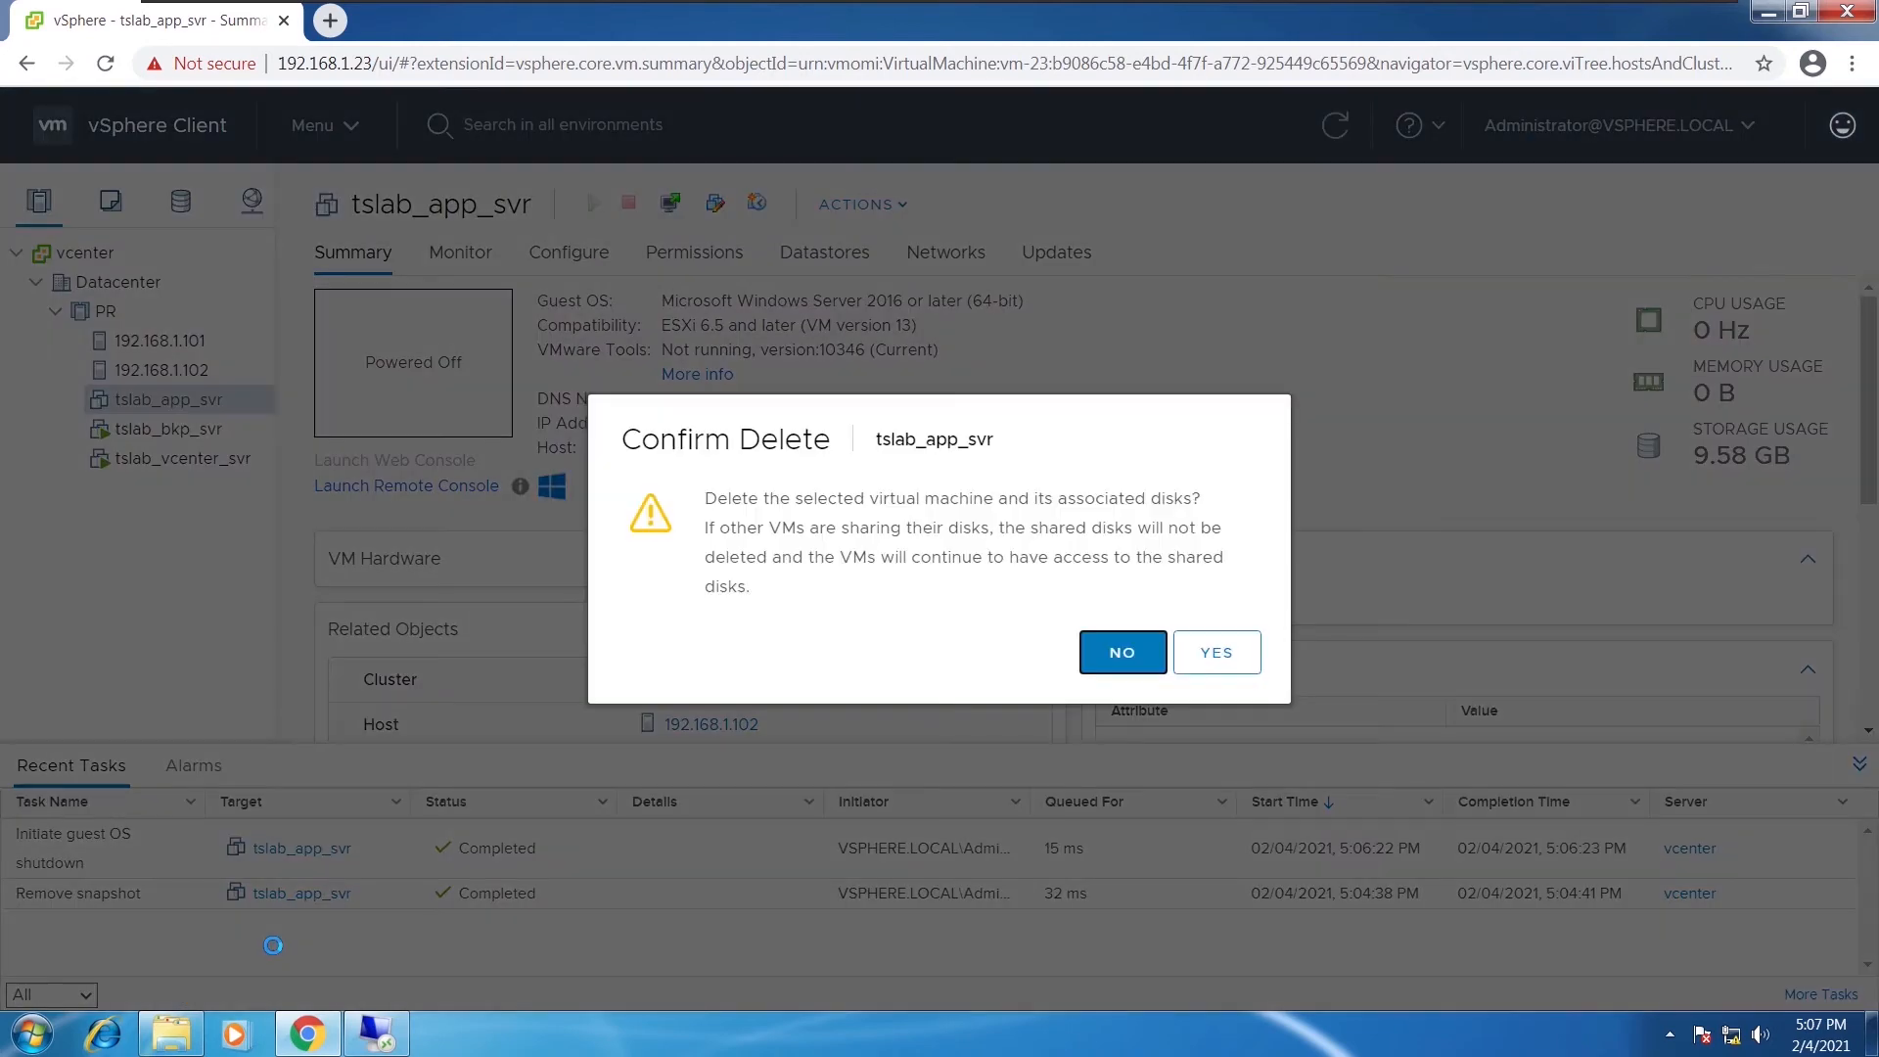
click(1219, 655)
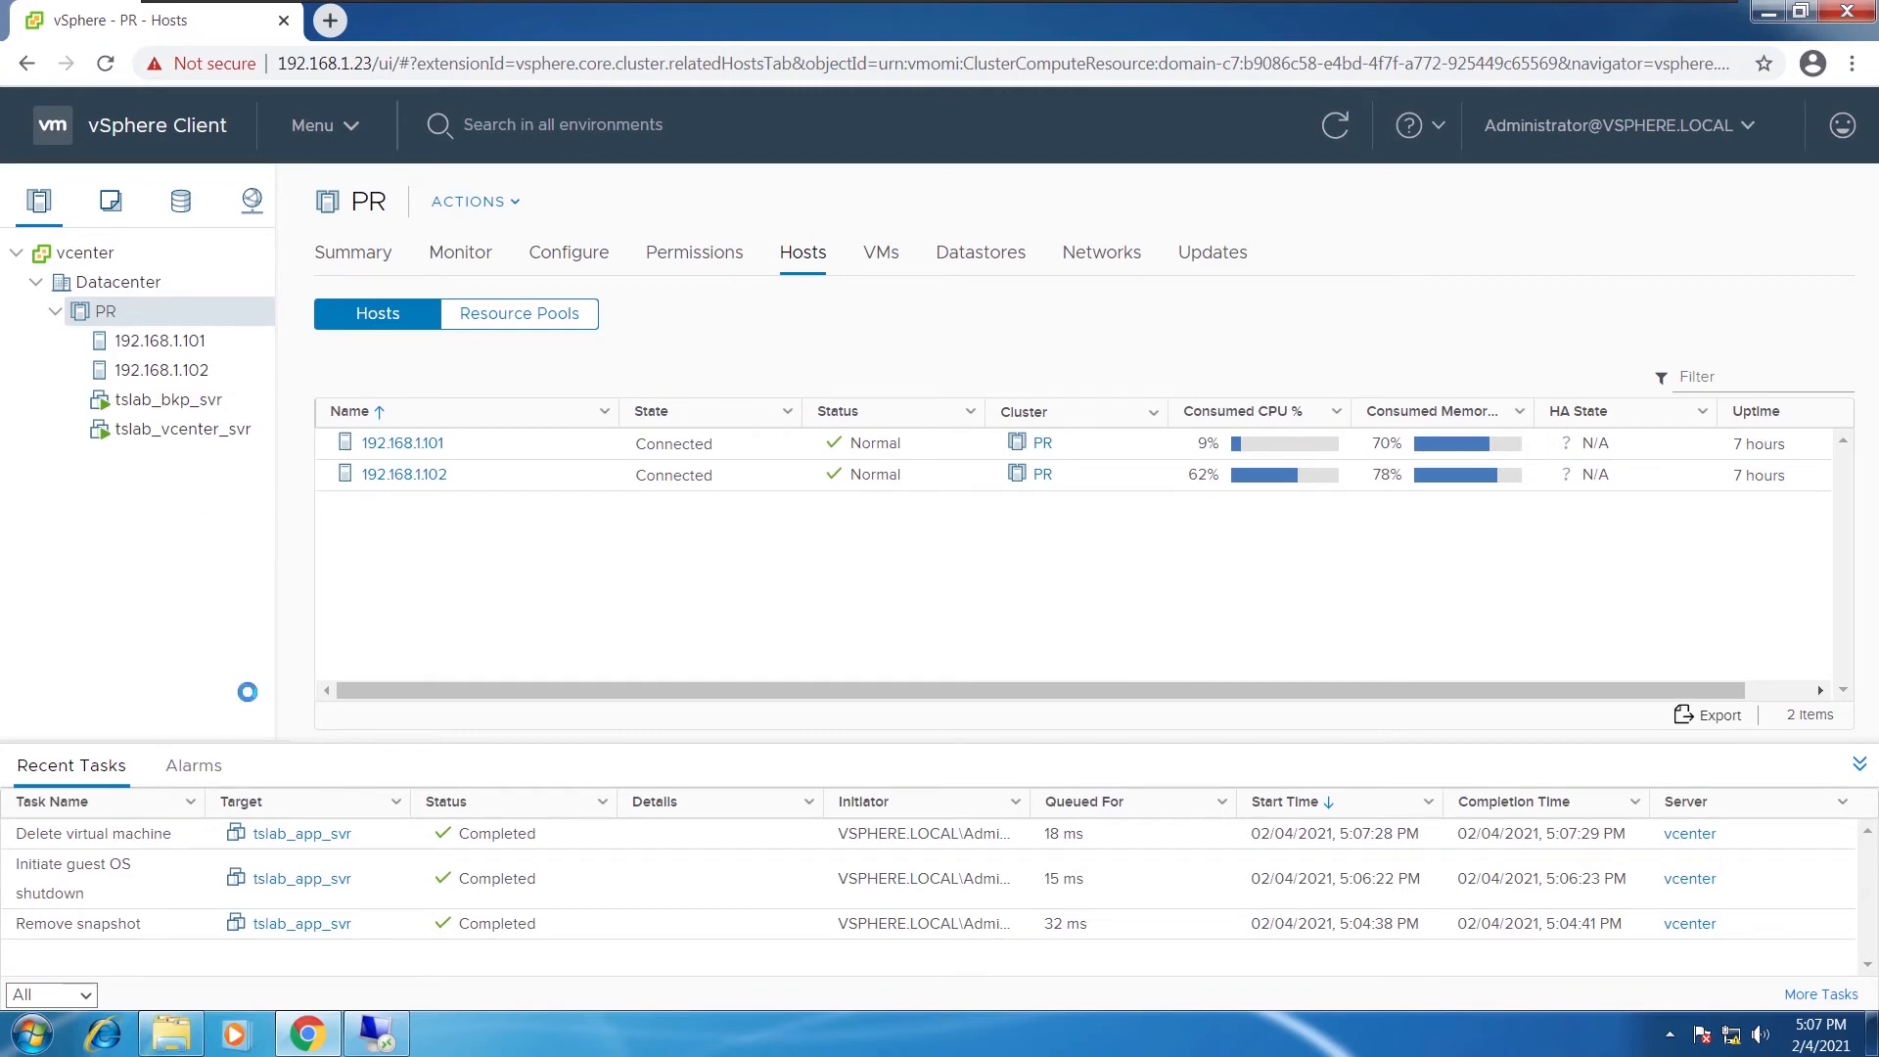
On the backup server's session, launch Altaro's Restore VM as Clone wizard
mouse_move(367, 1030)
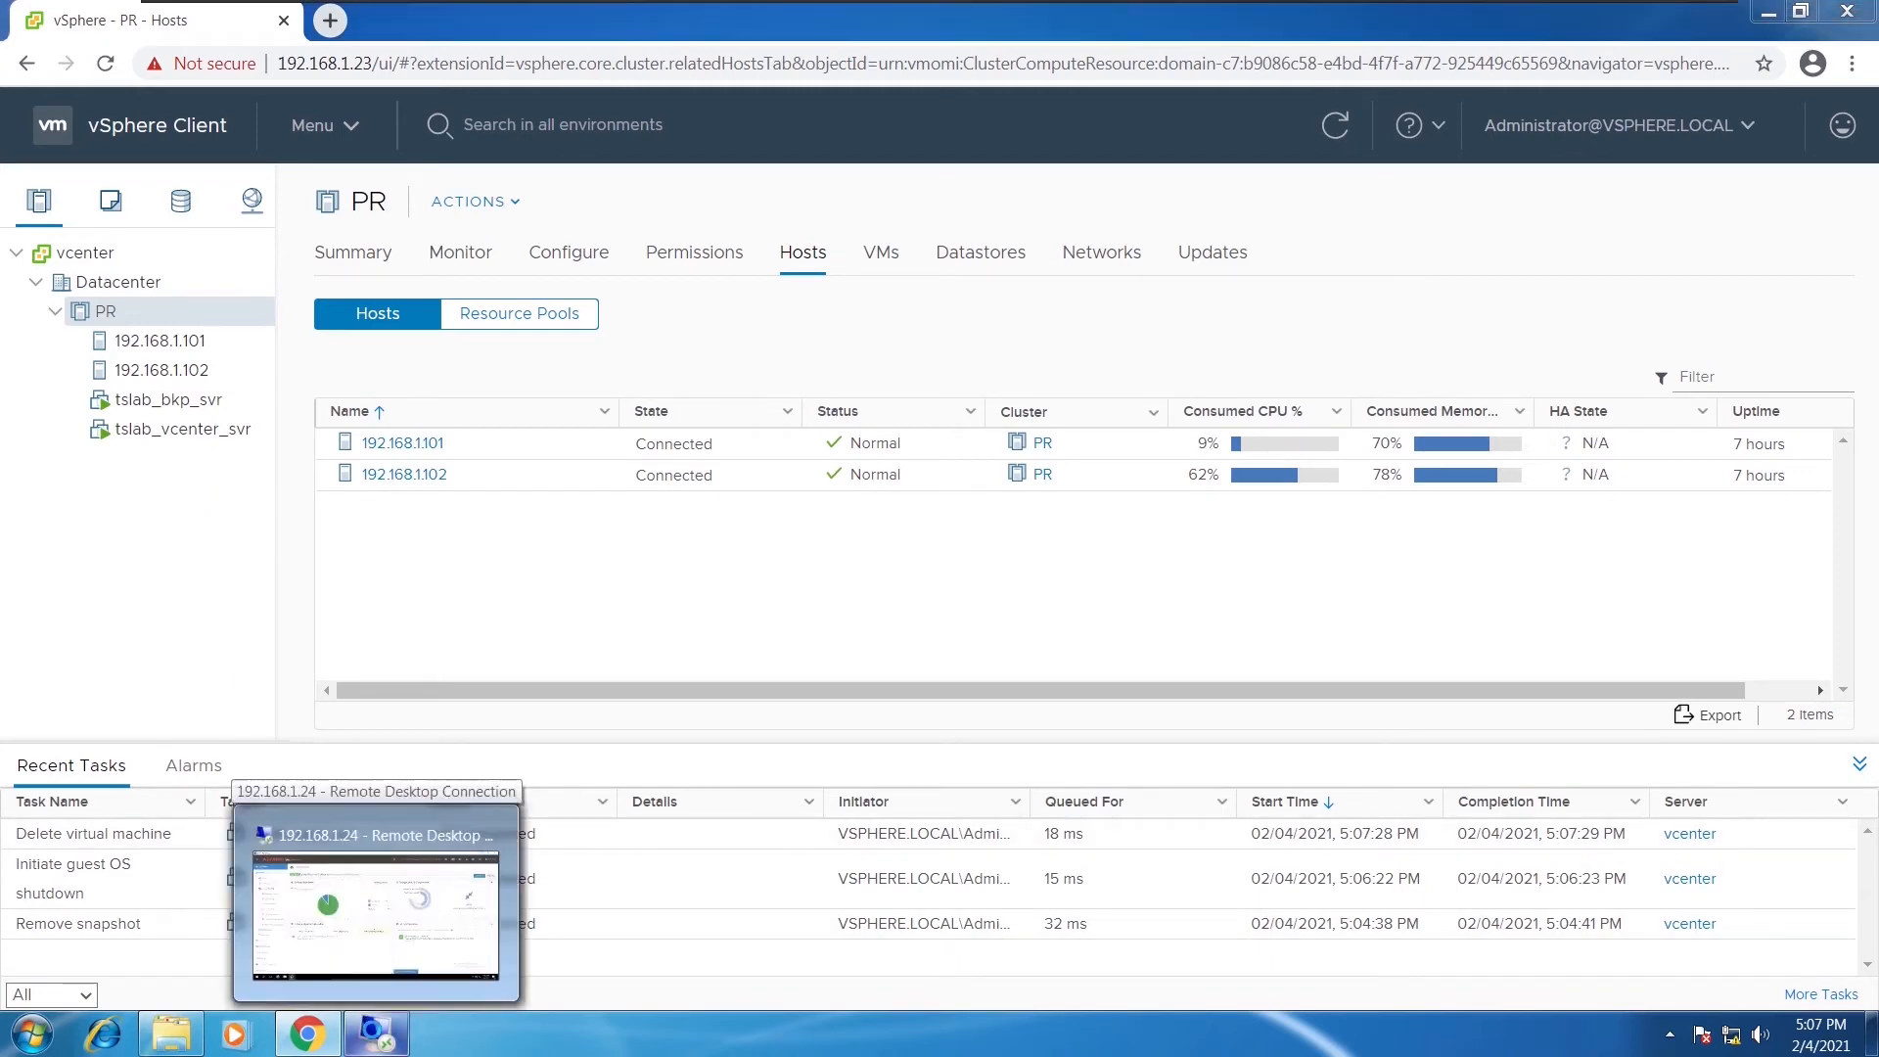
click(377, 915)
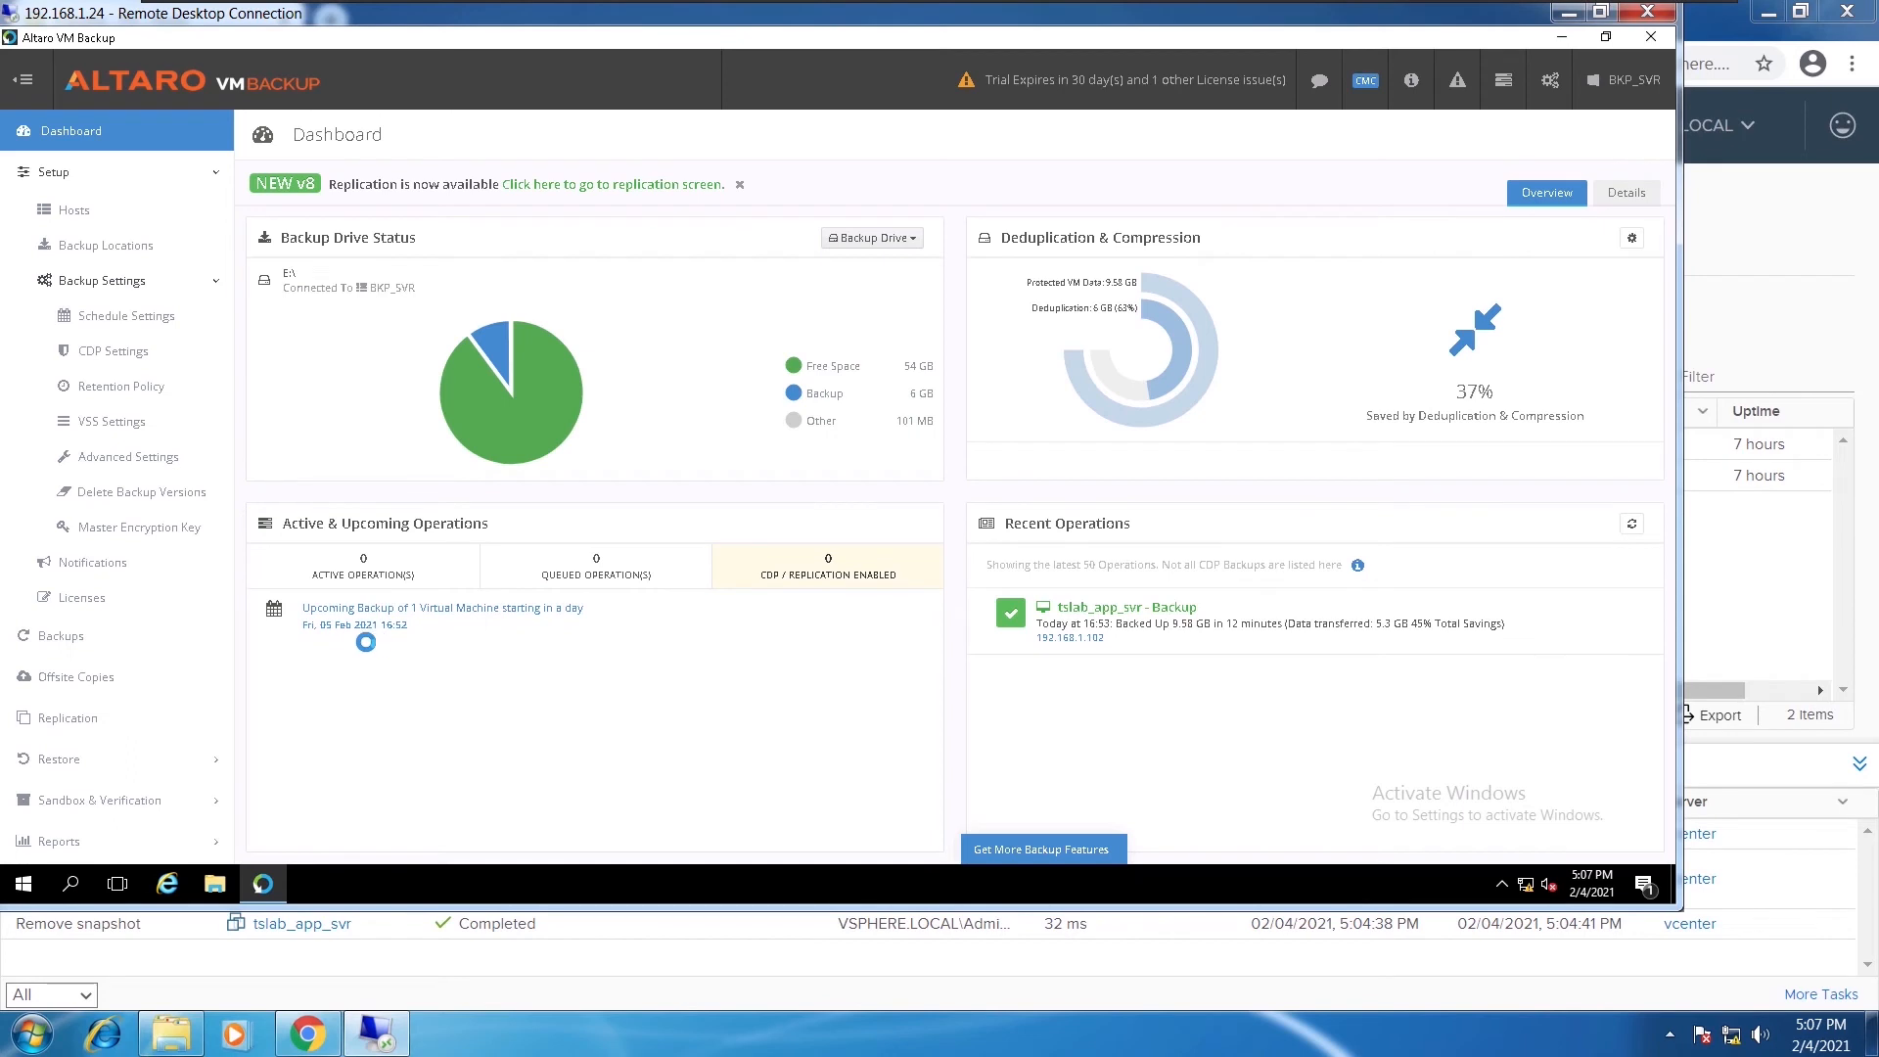
click(70, 762)
scroll(87, 705, down, 3)
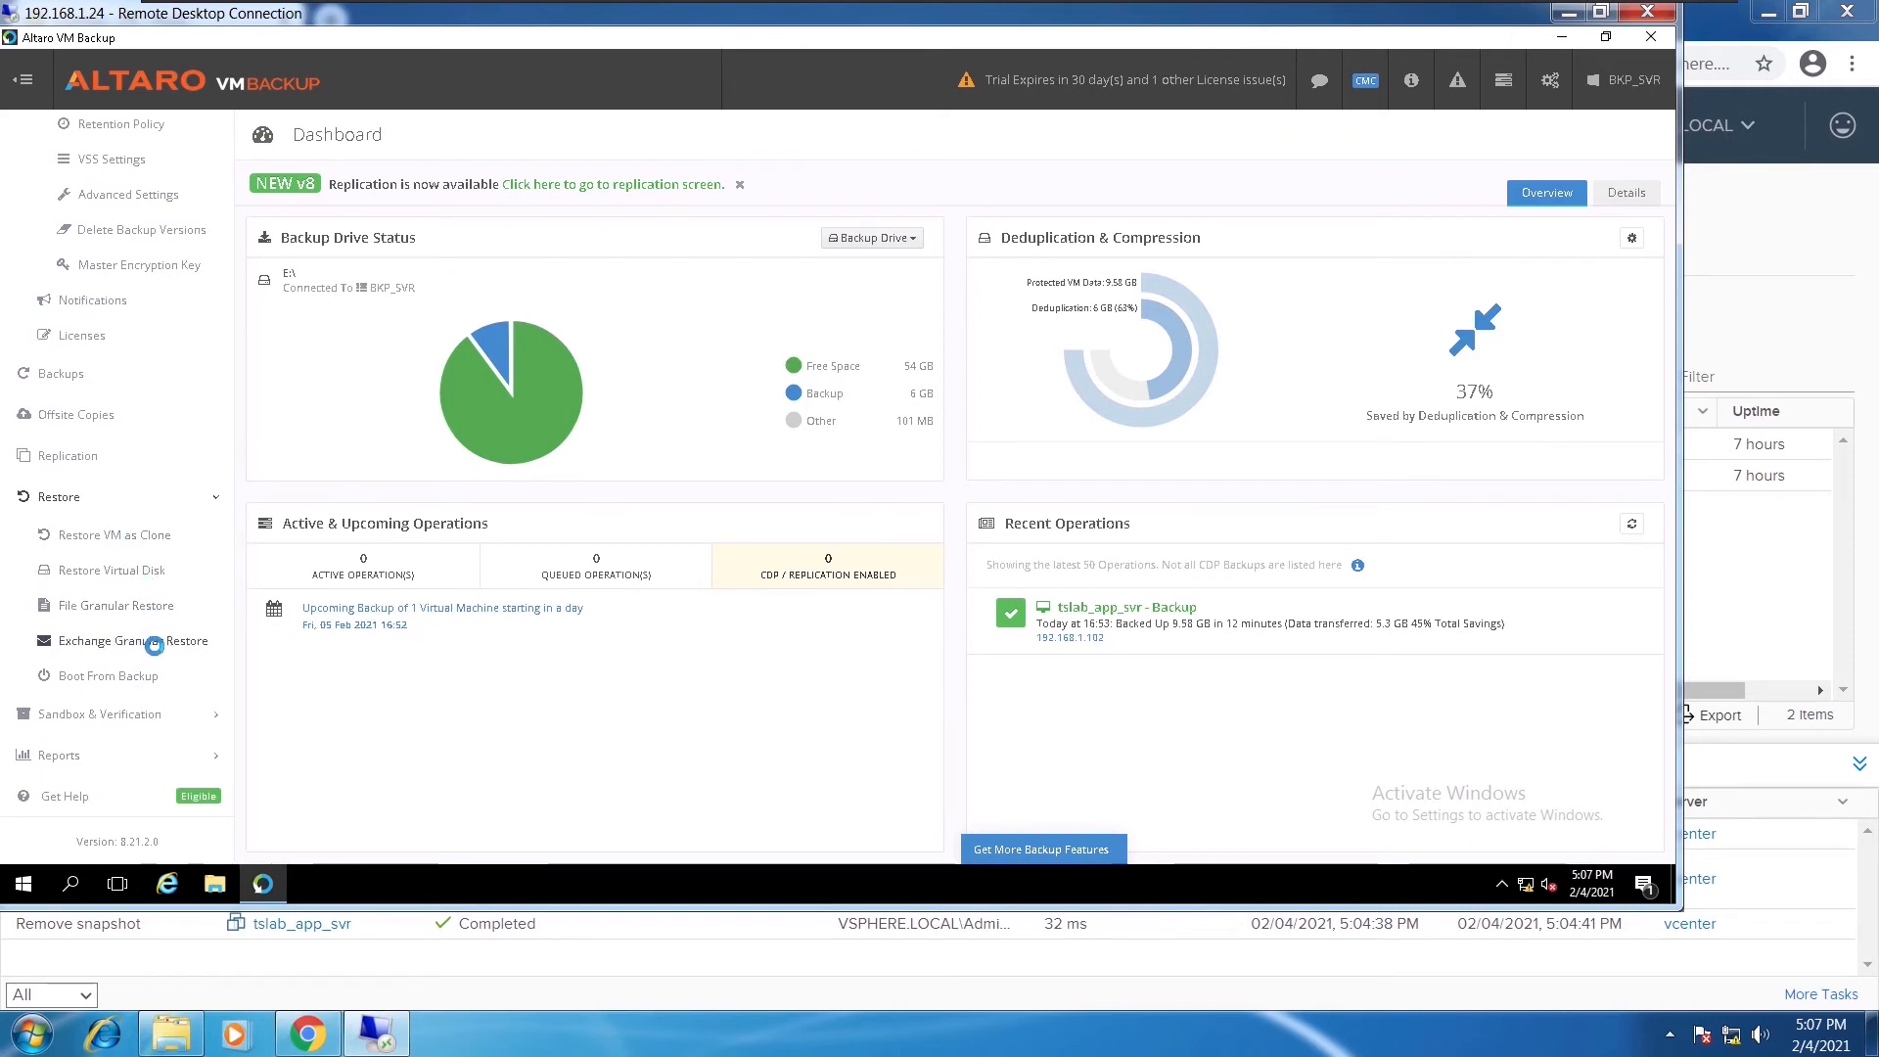
click(116, 535)
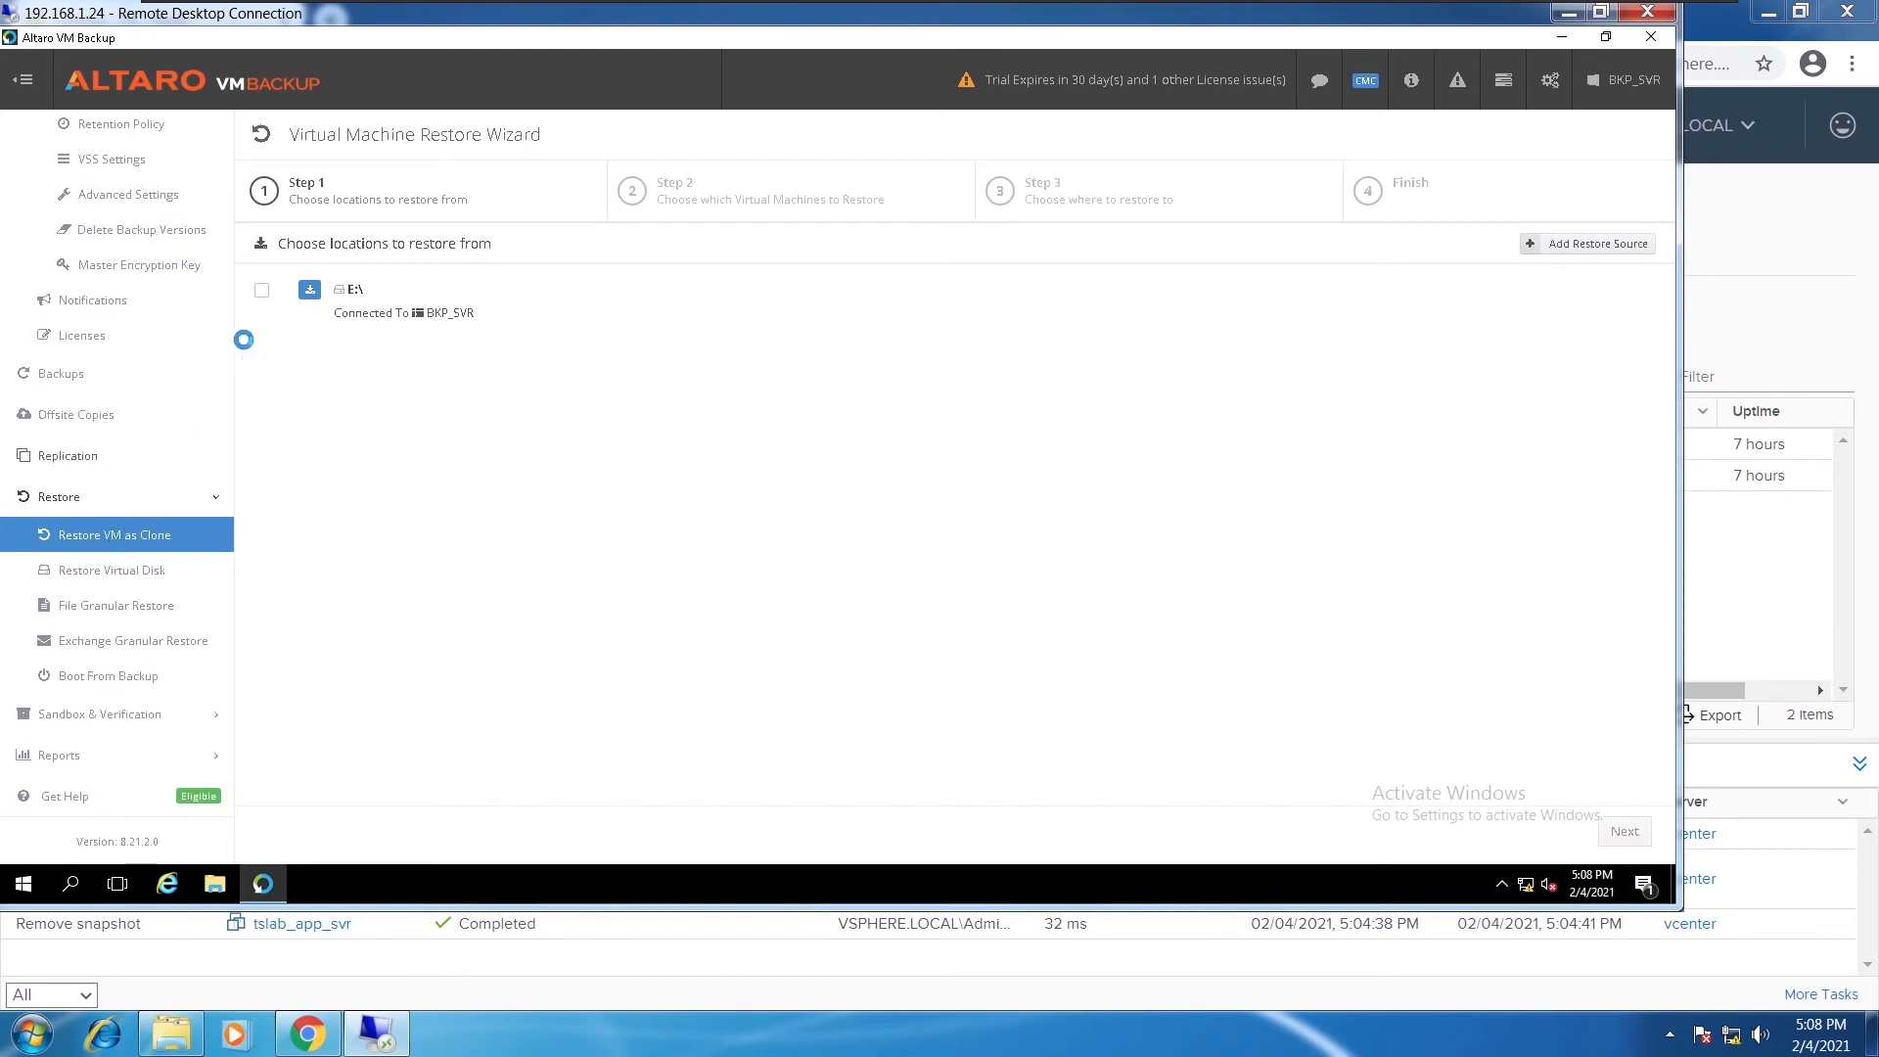
Choose the E:\ backup location and the tslab_app_svr VM as the restore source
click(261, 290)
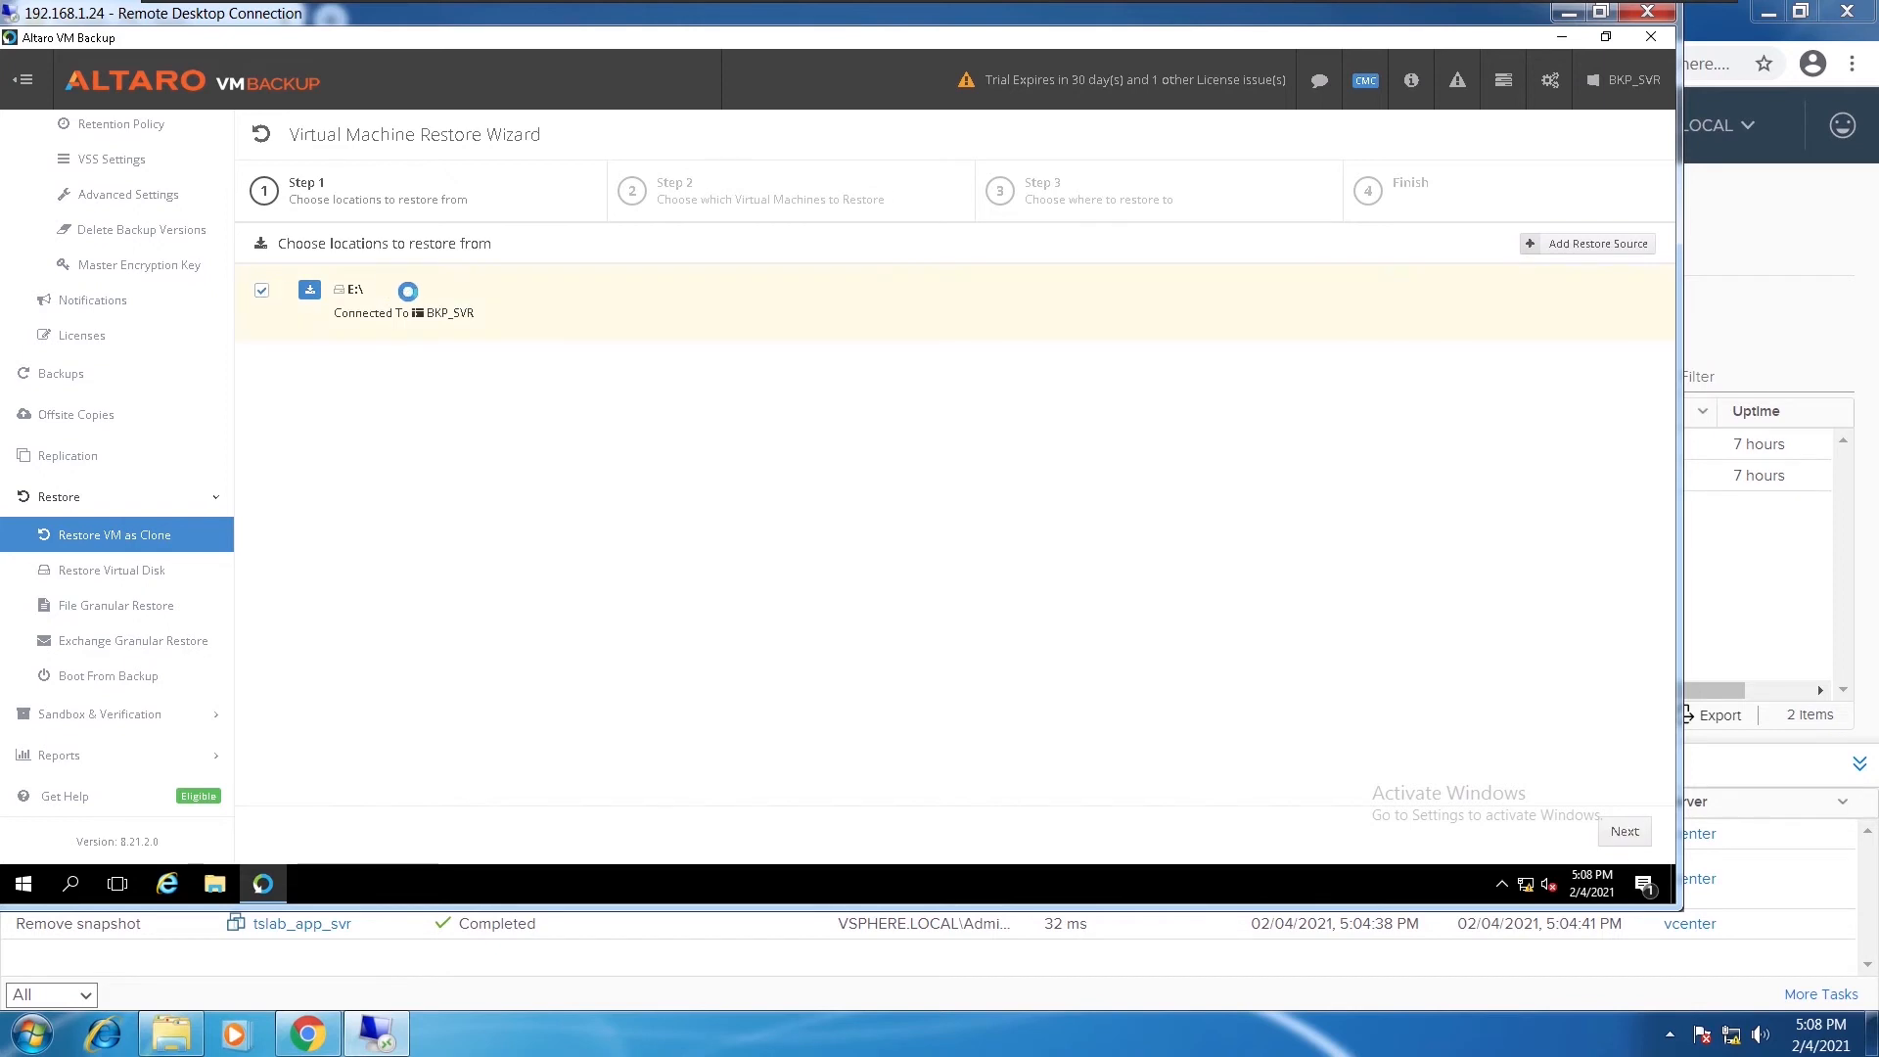
click(1608, 831)
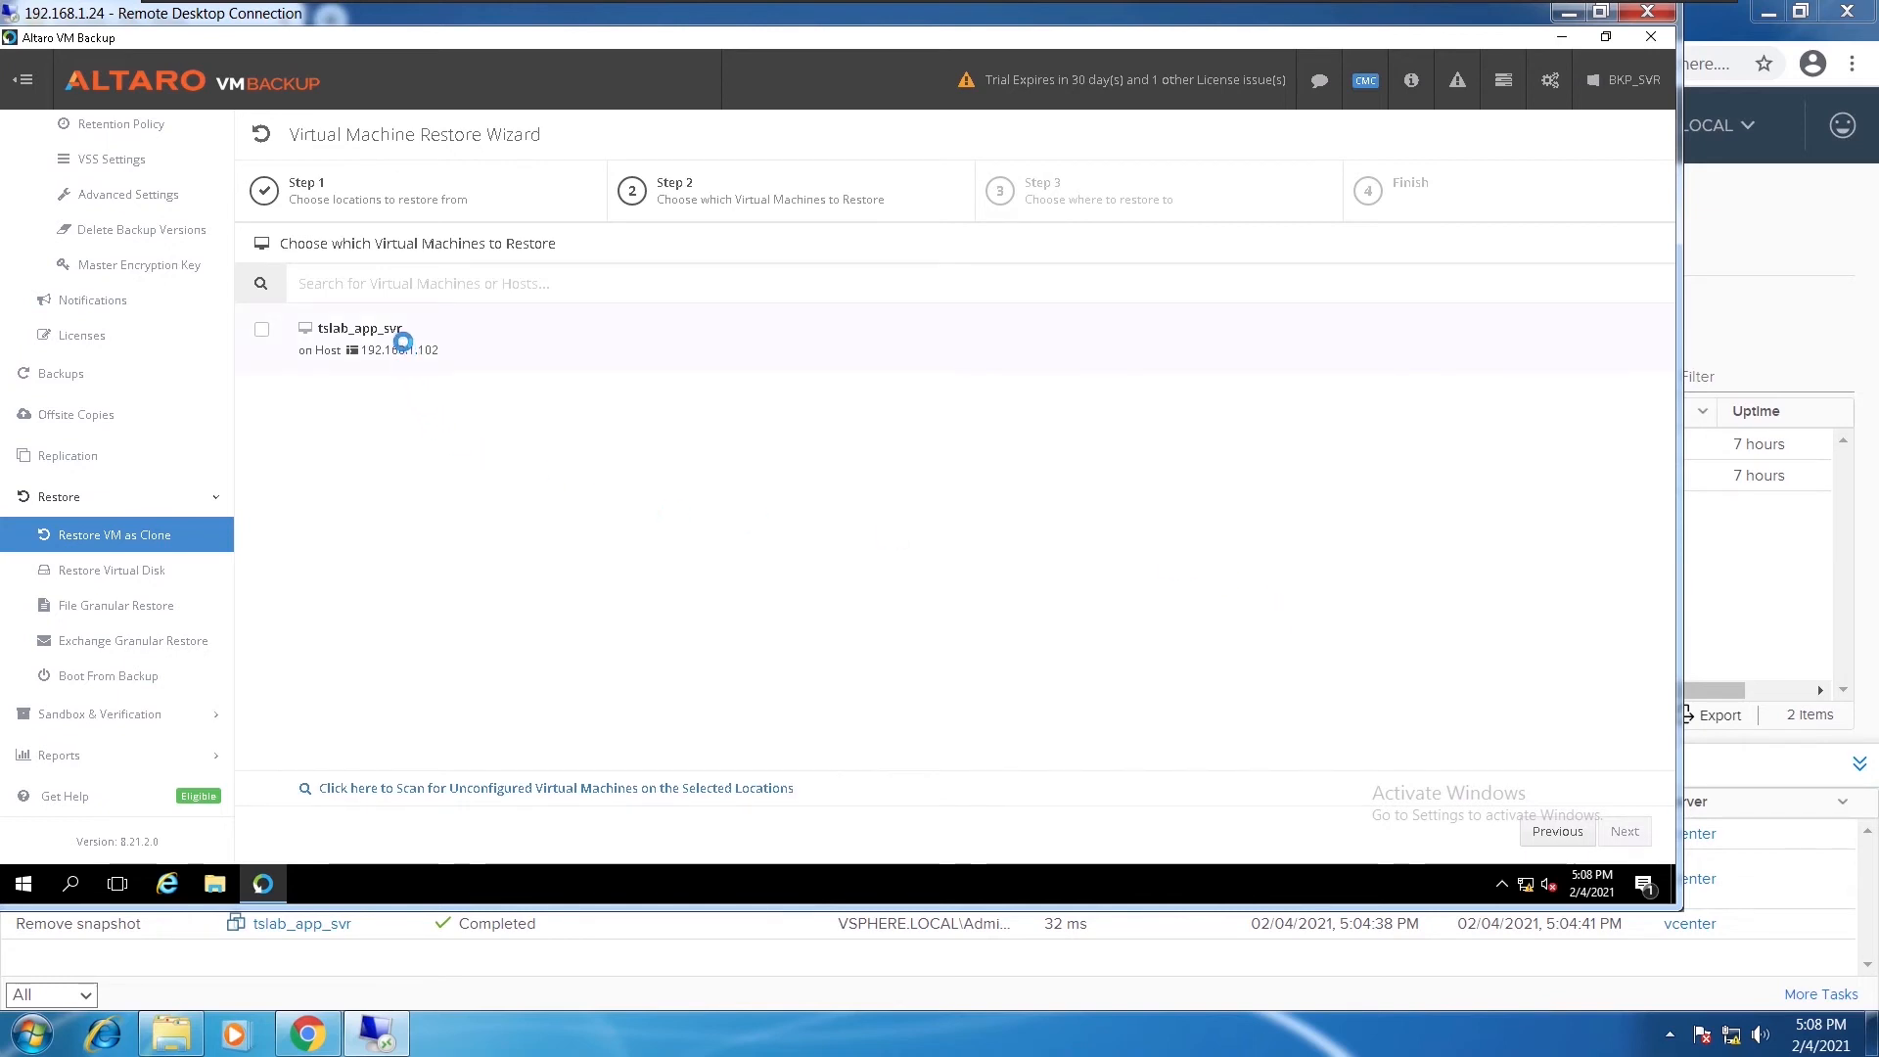
click(260, 327)
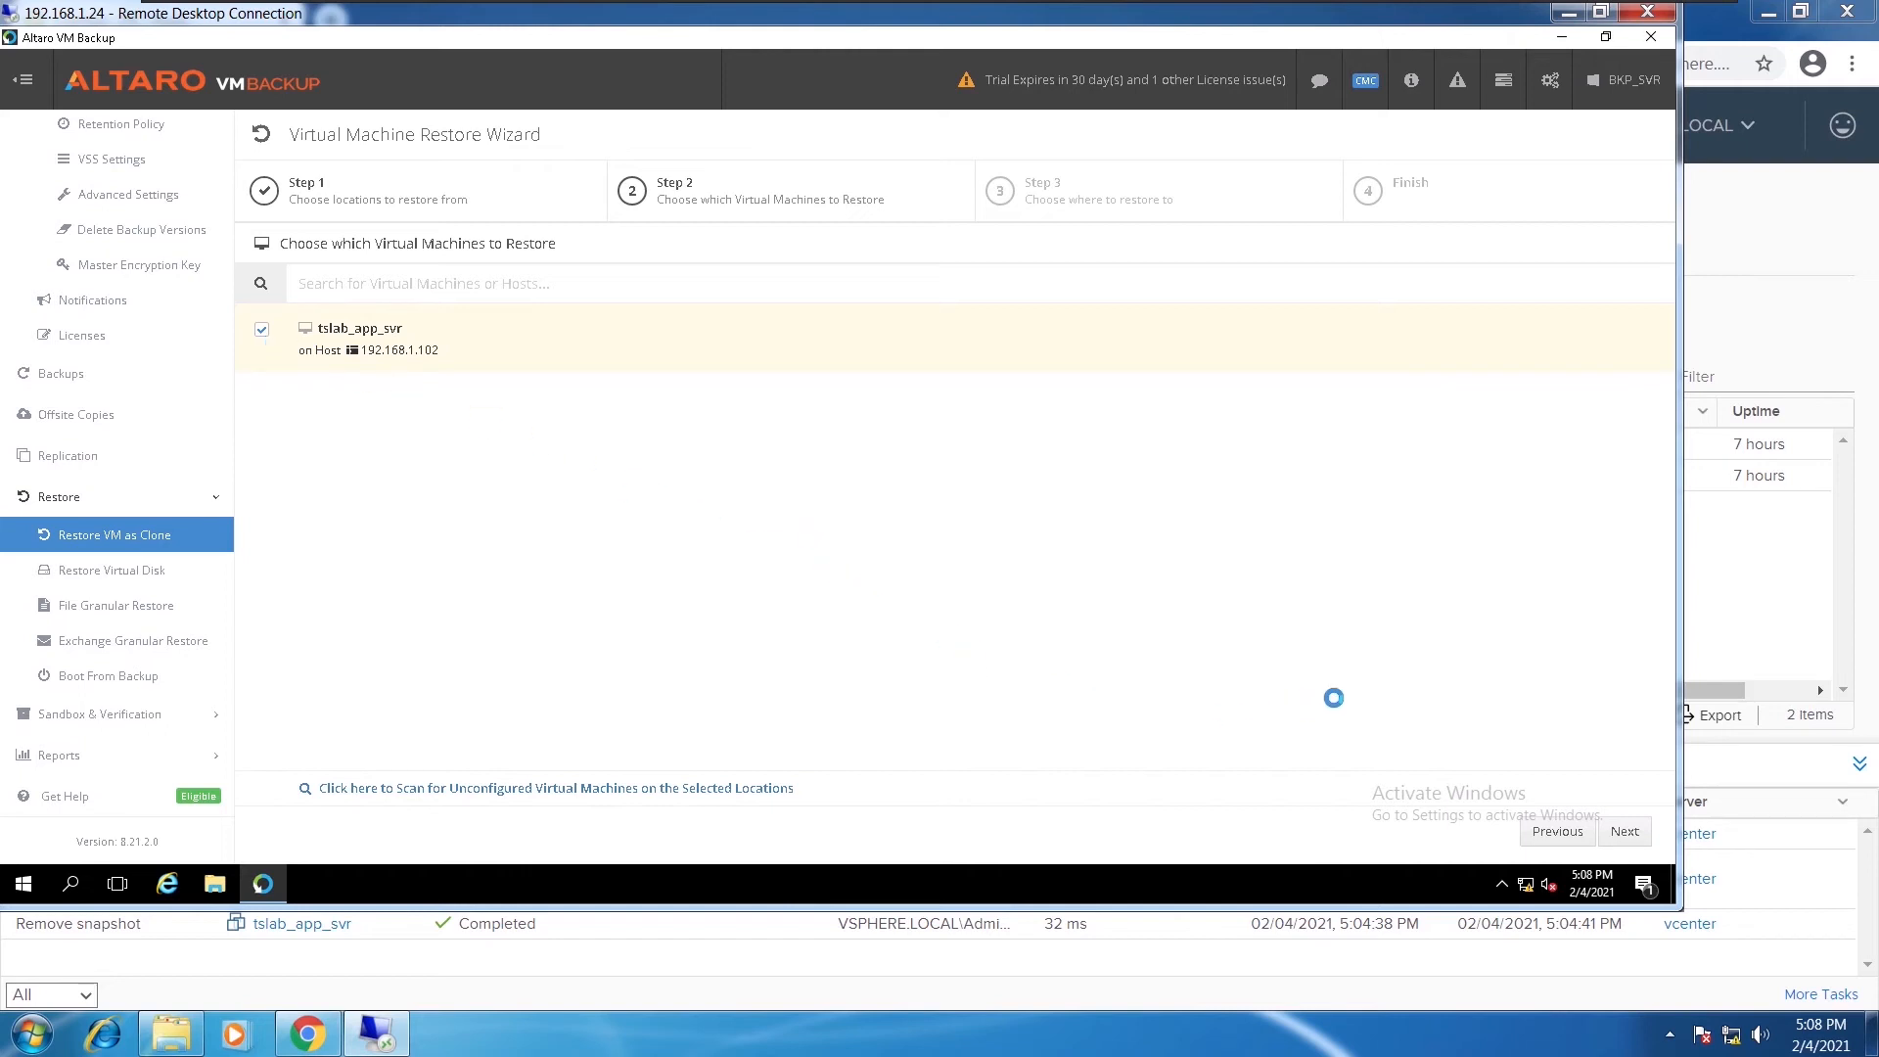
click(1627, 833)
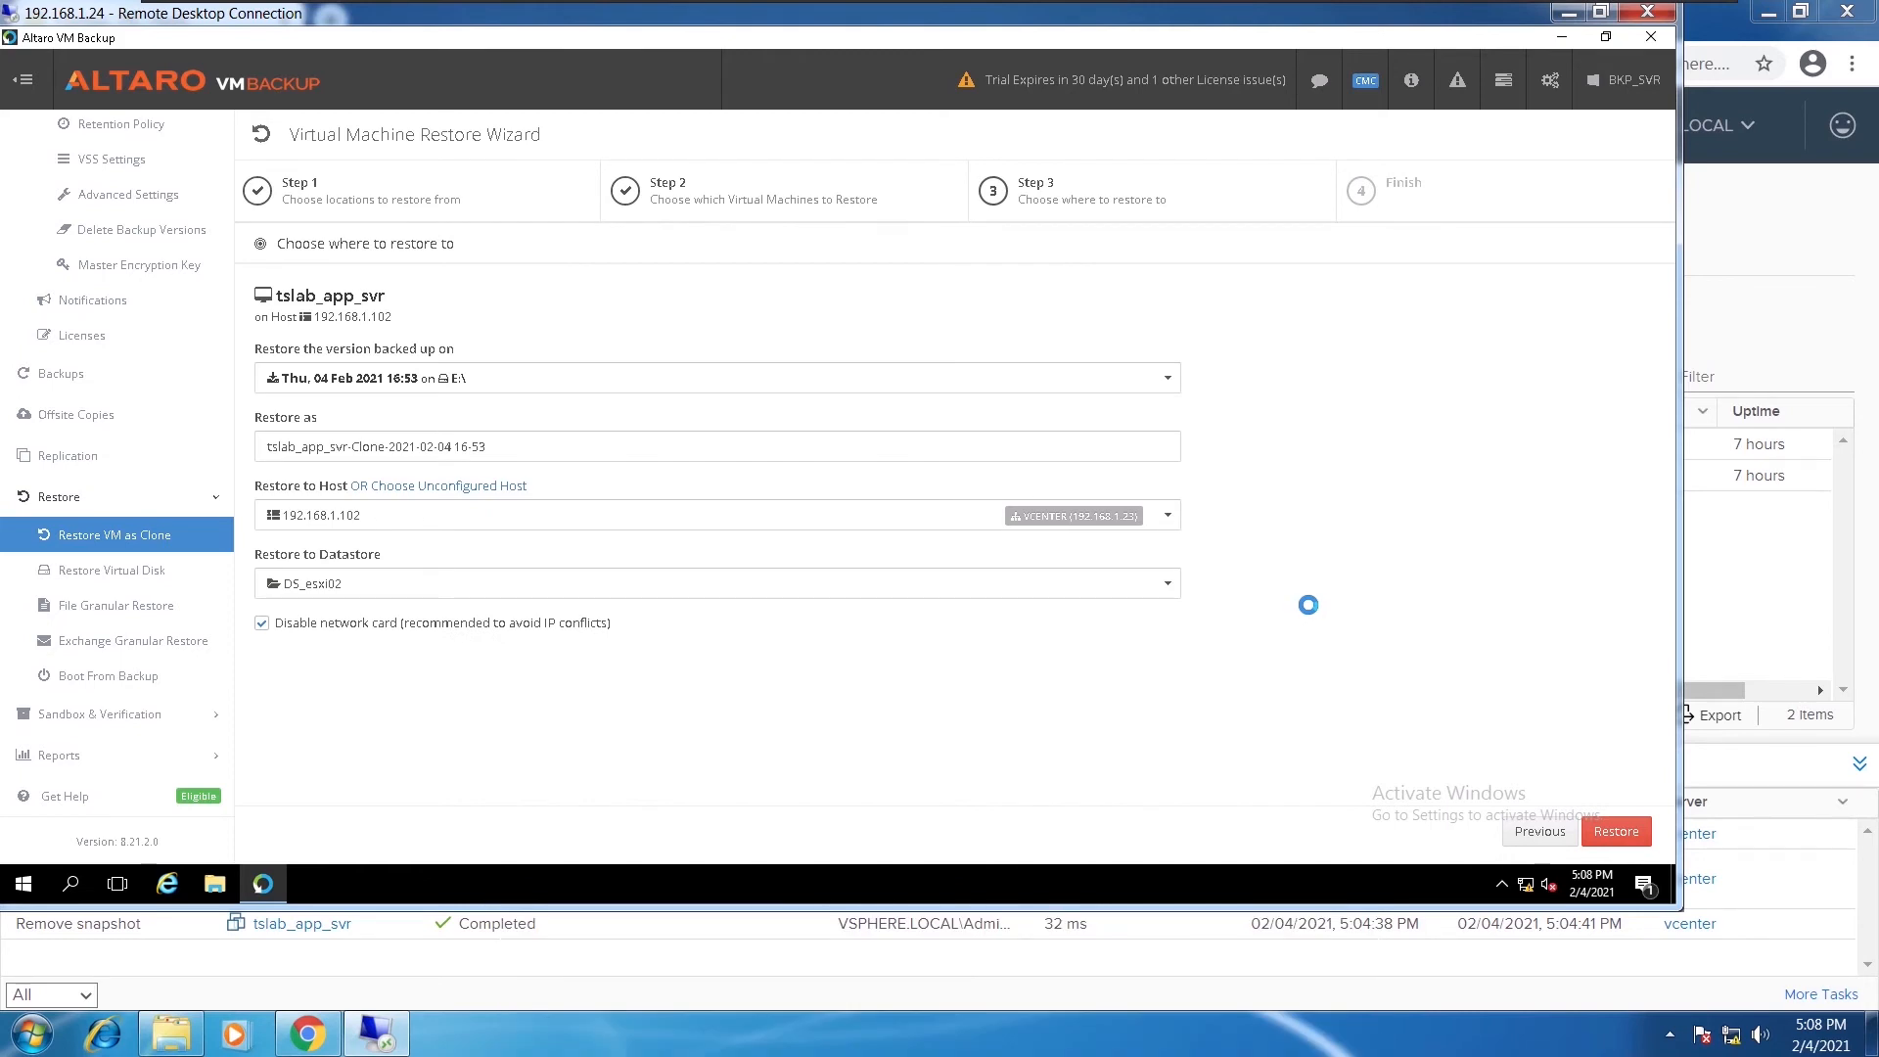
Keep the default clone name, datastore DS_esxi02 and host 192.168.1.102, and start the restore
drag(487, 447, 261, 442)
click(497, 448)
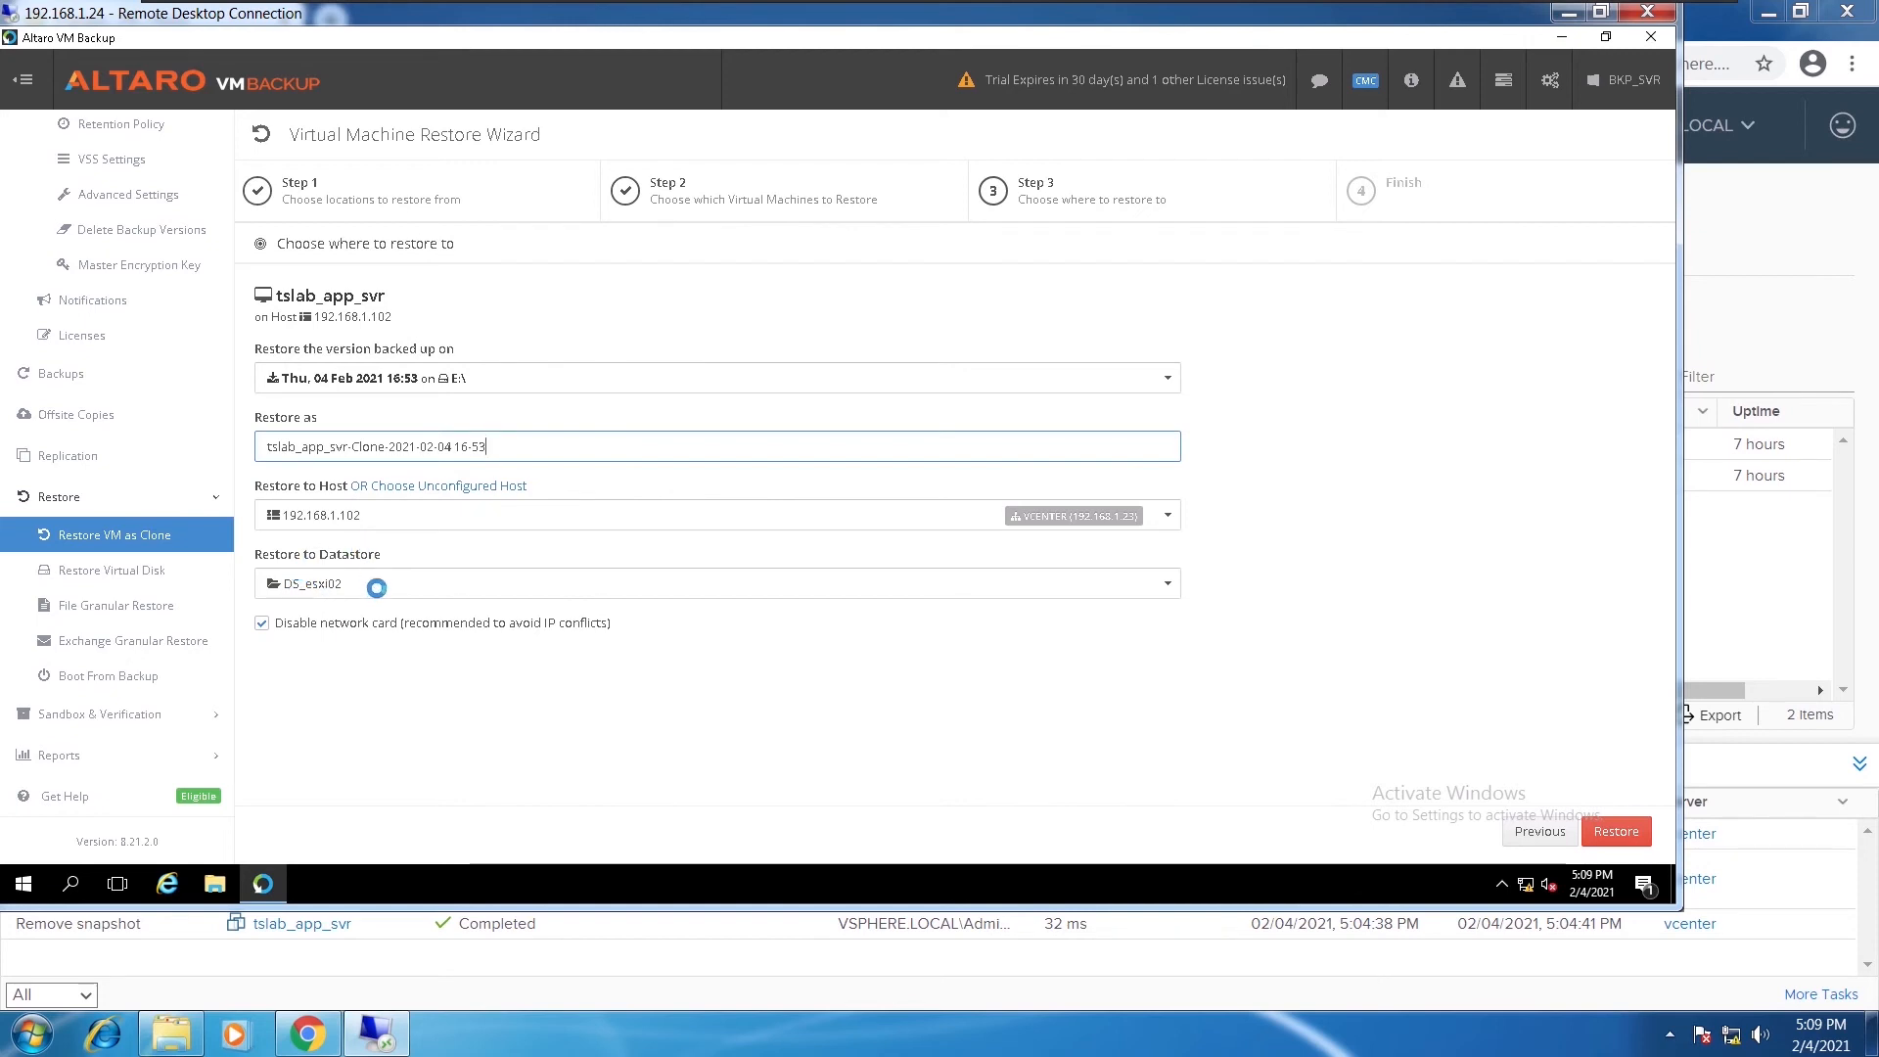
click(1156, 587)
click(1163, 586)
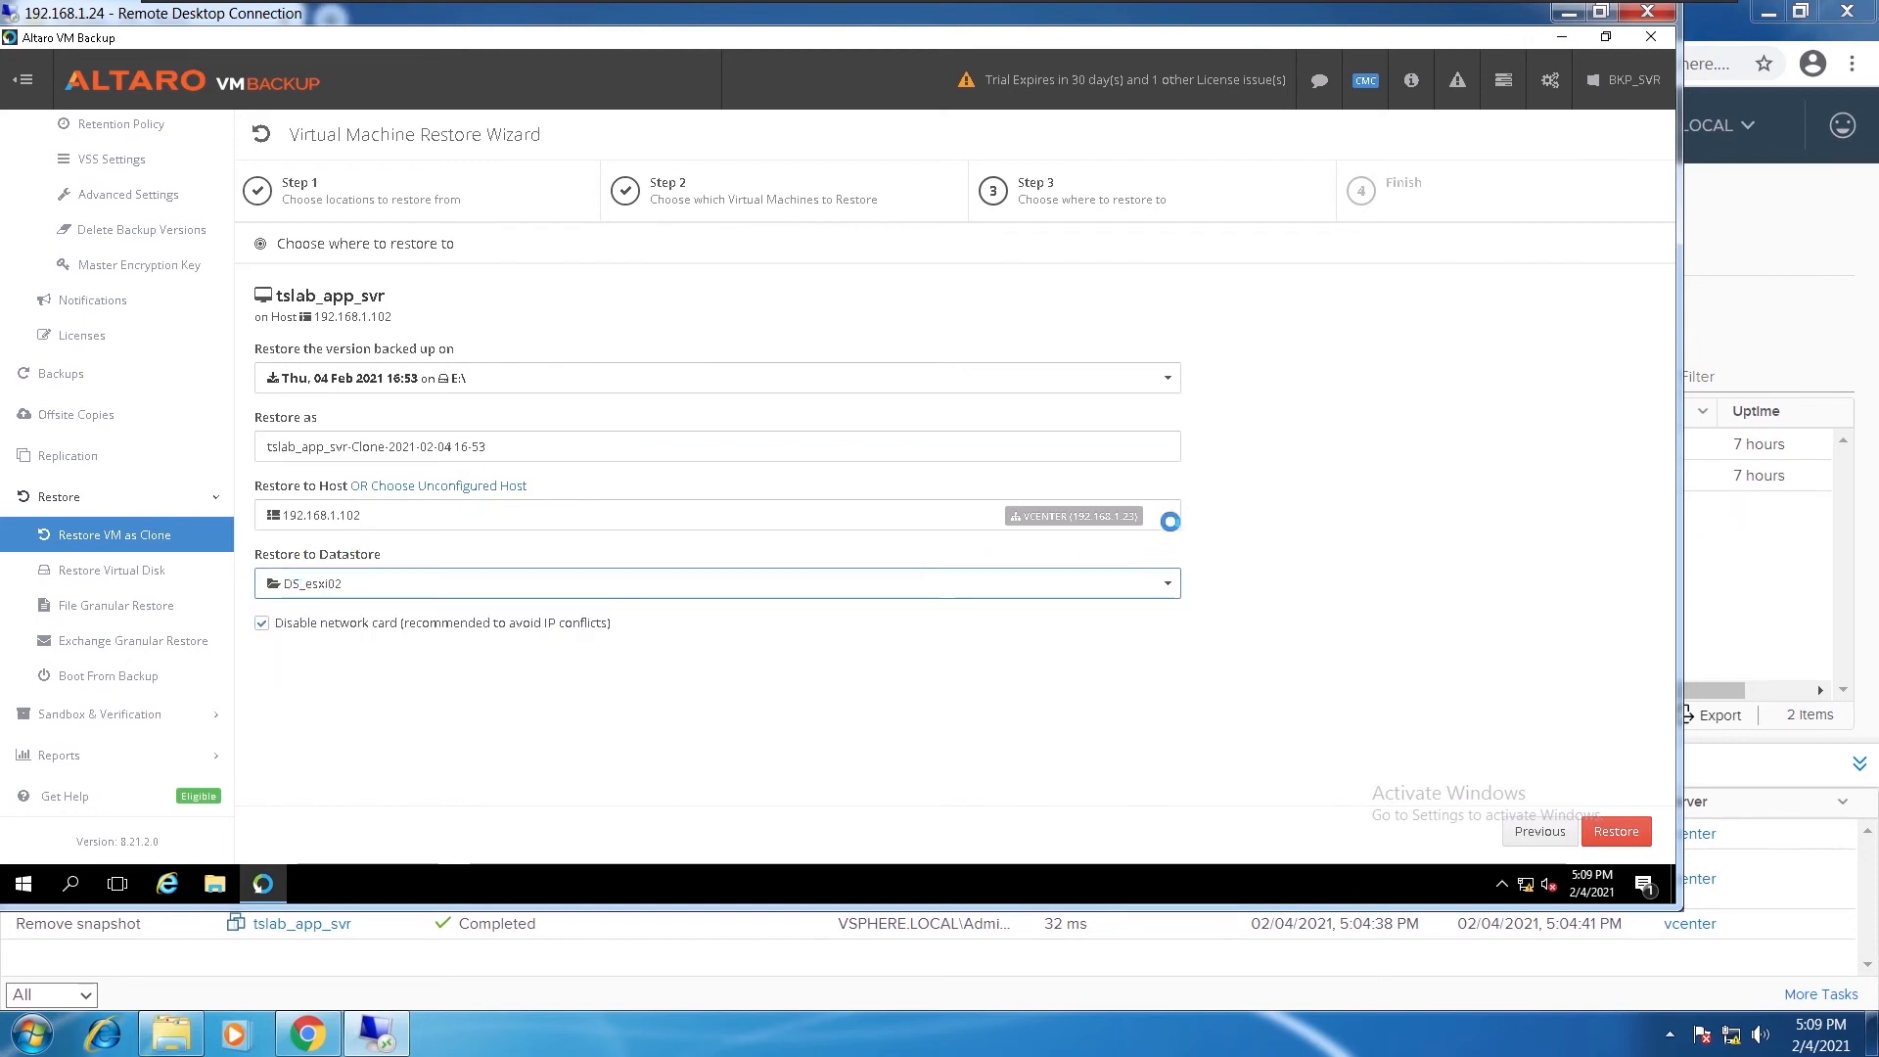
click(1171, 522)
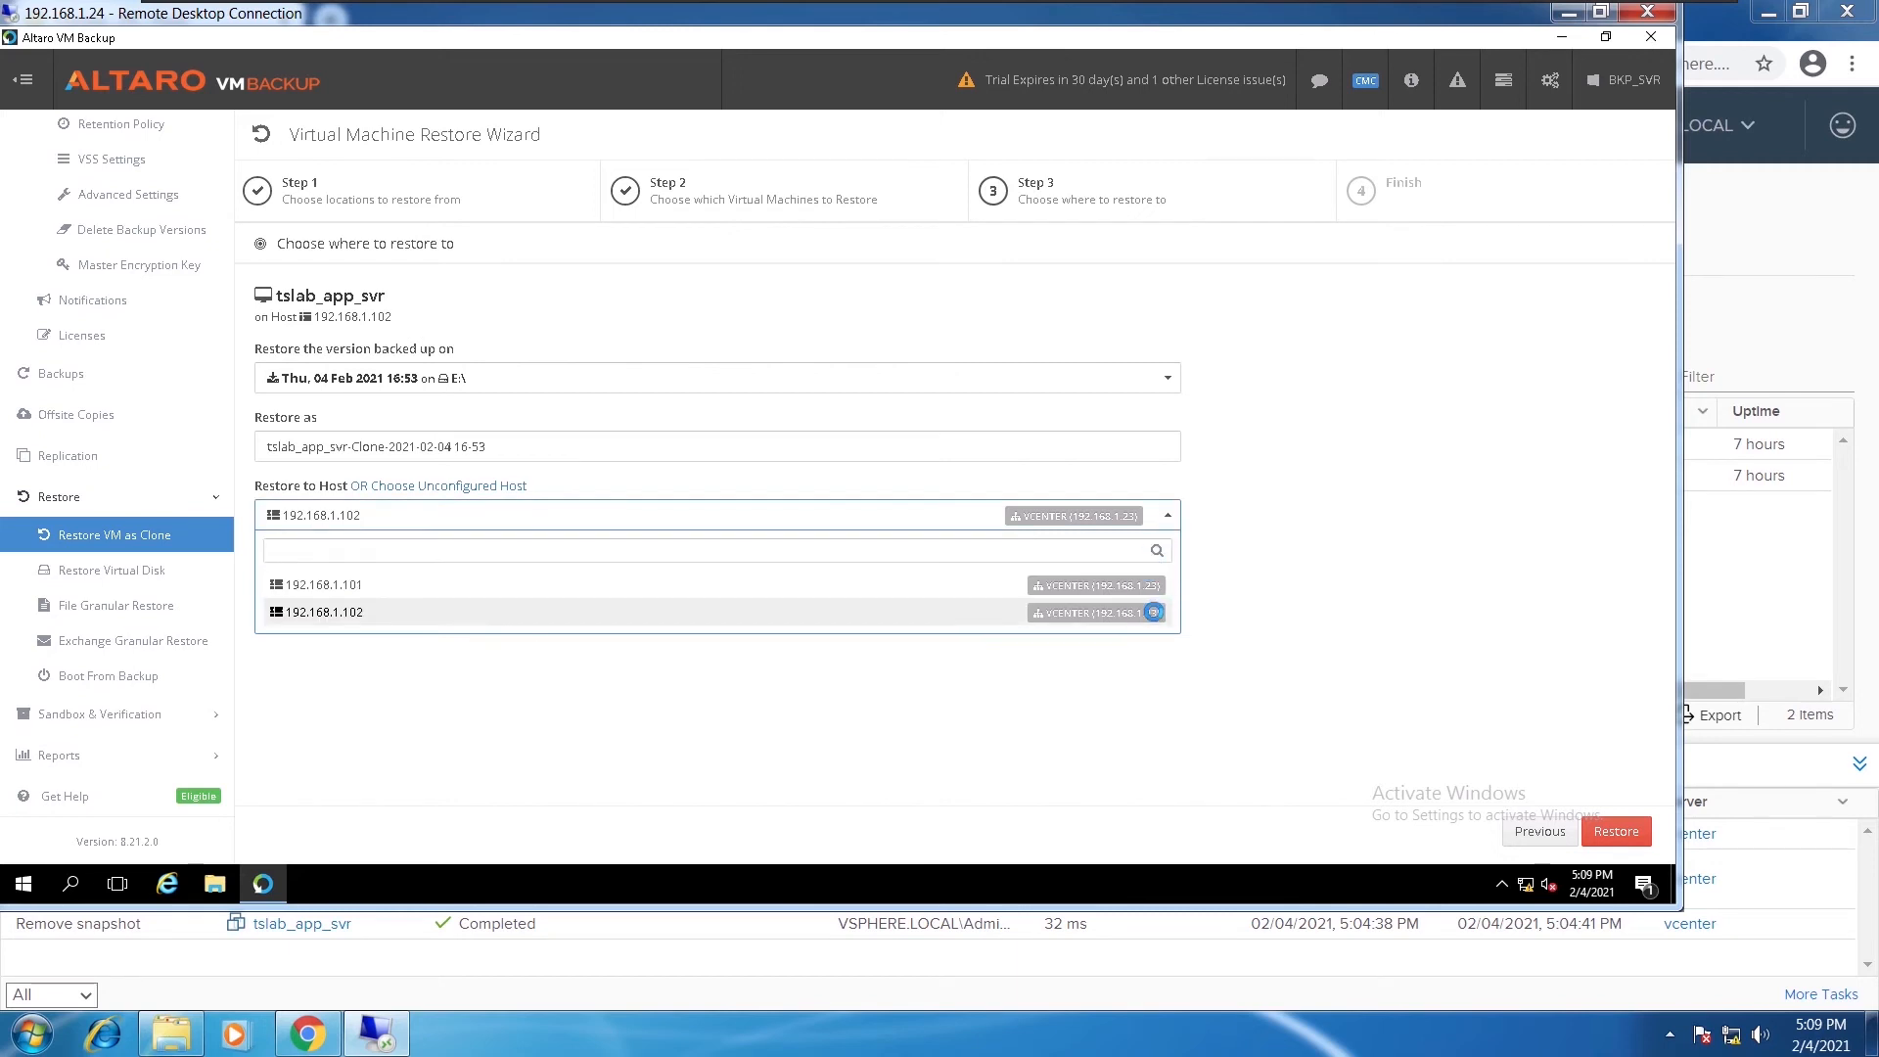
click(1153, 613)
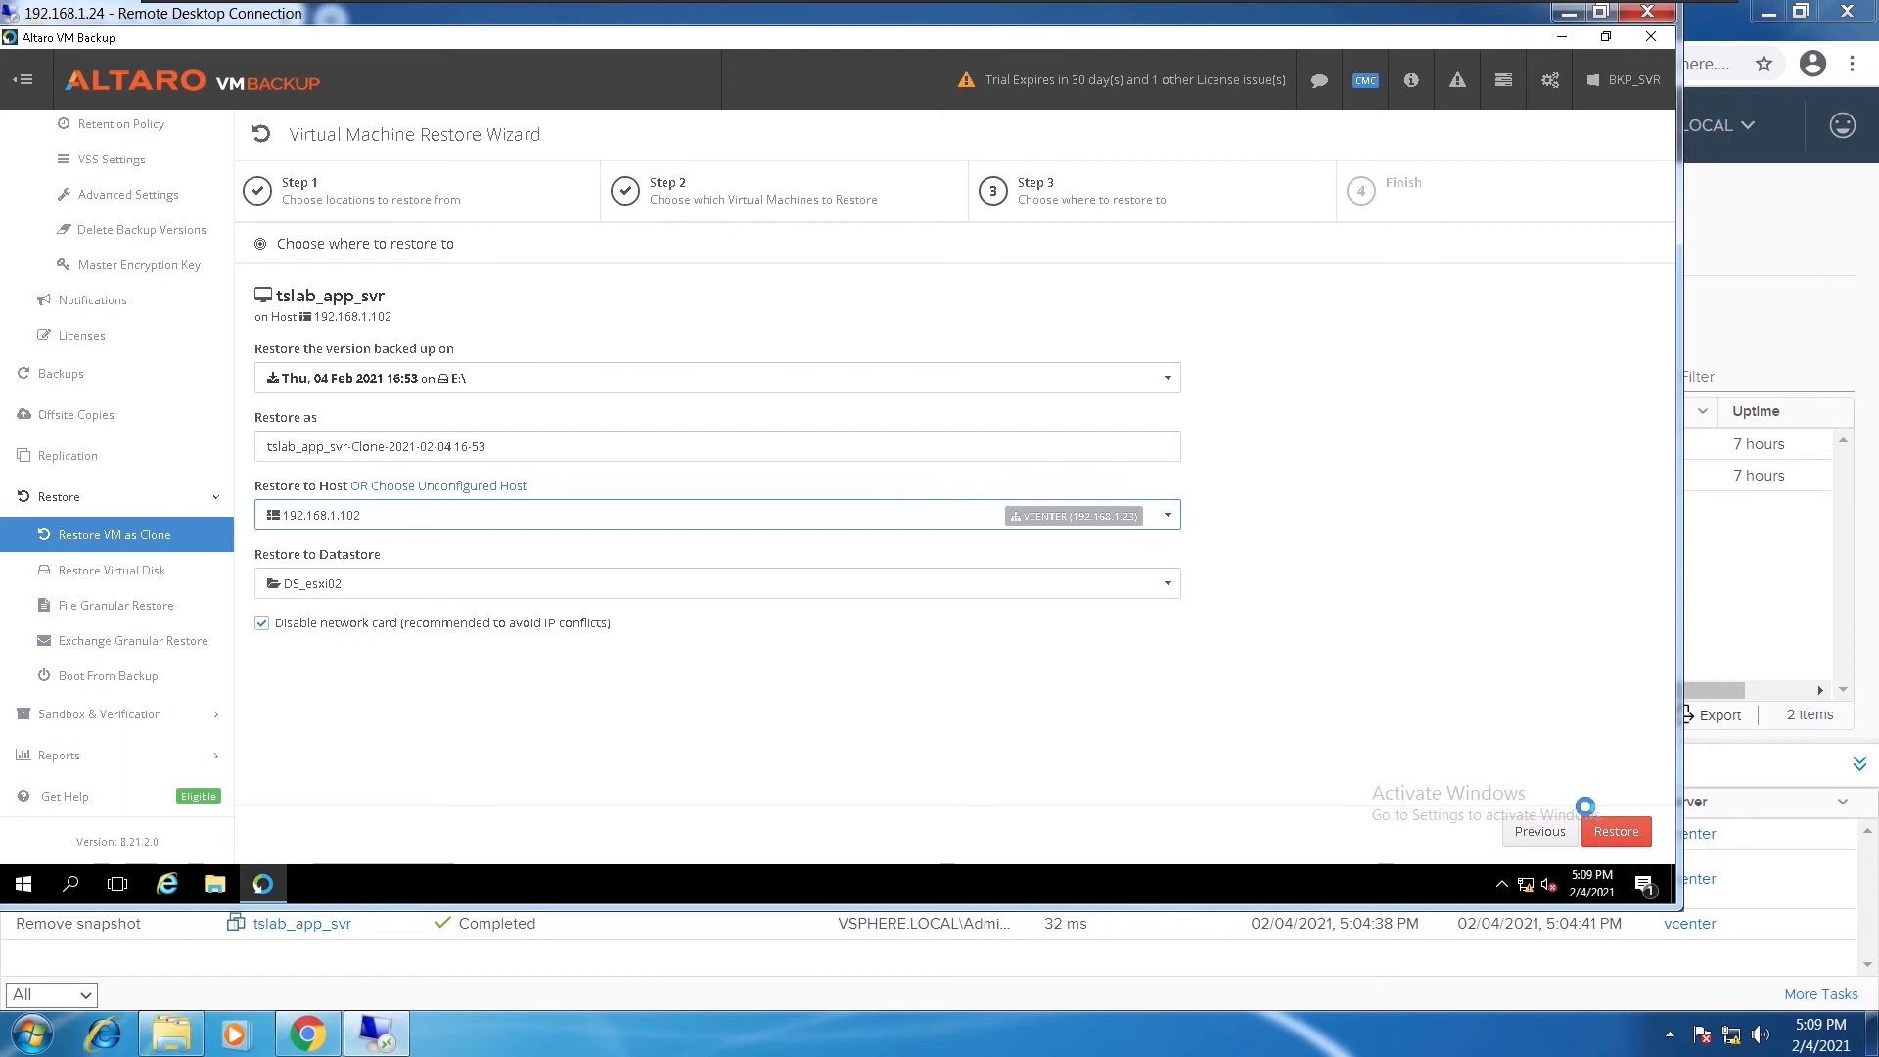
click(1612, 830)
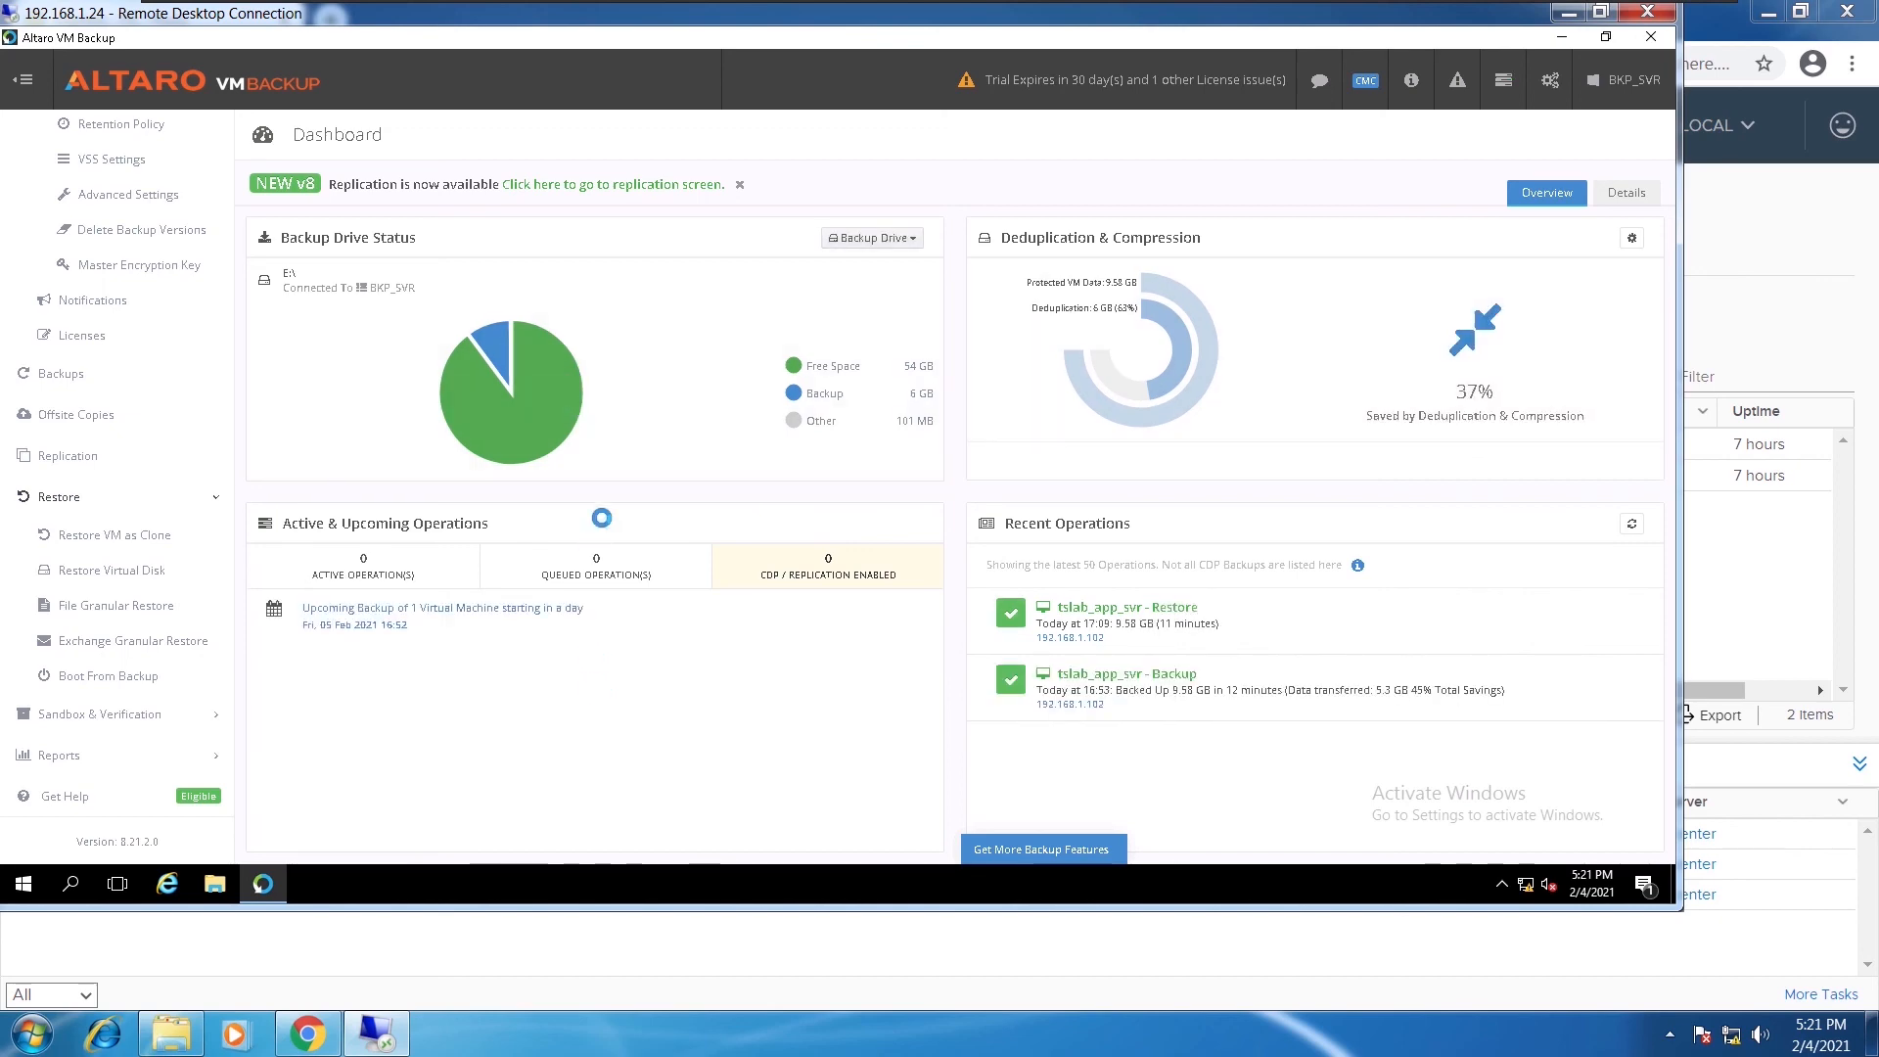
drag(768, 14, 1158, 119)
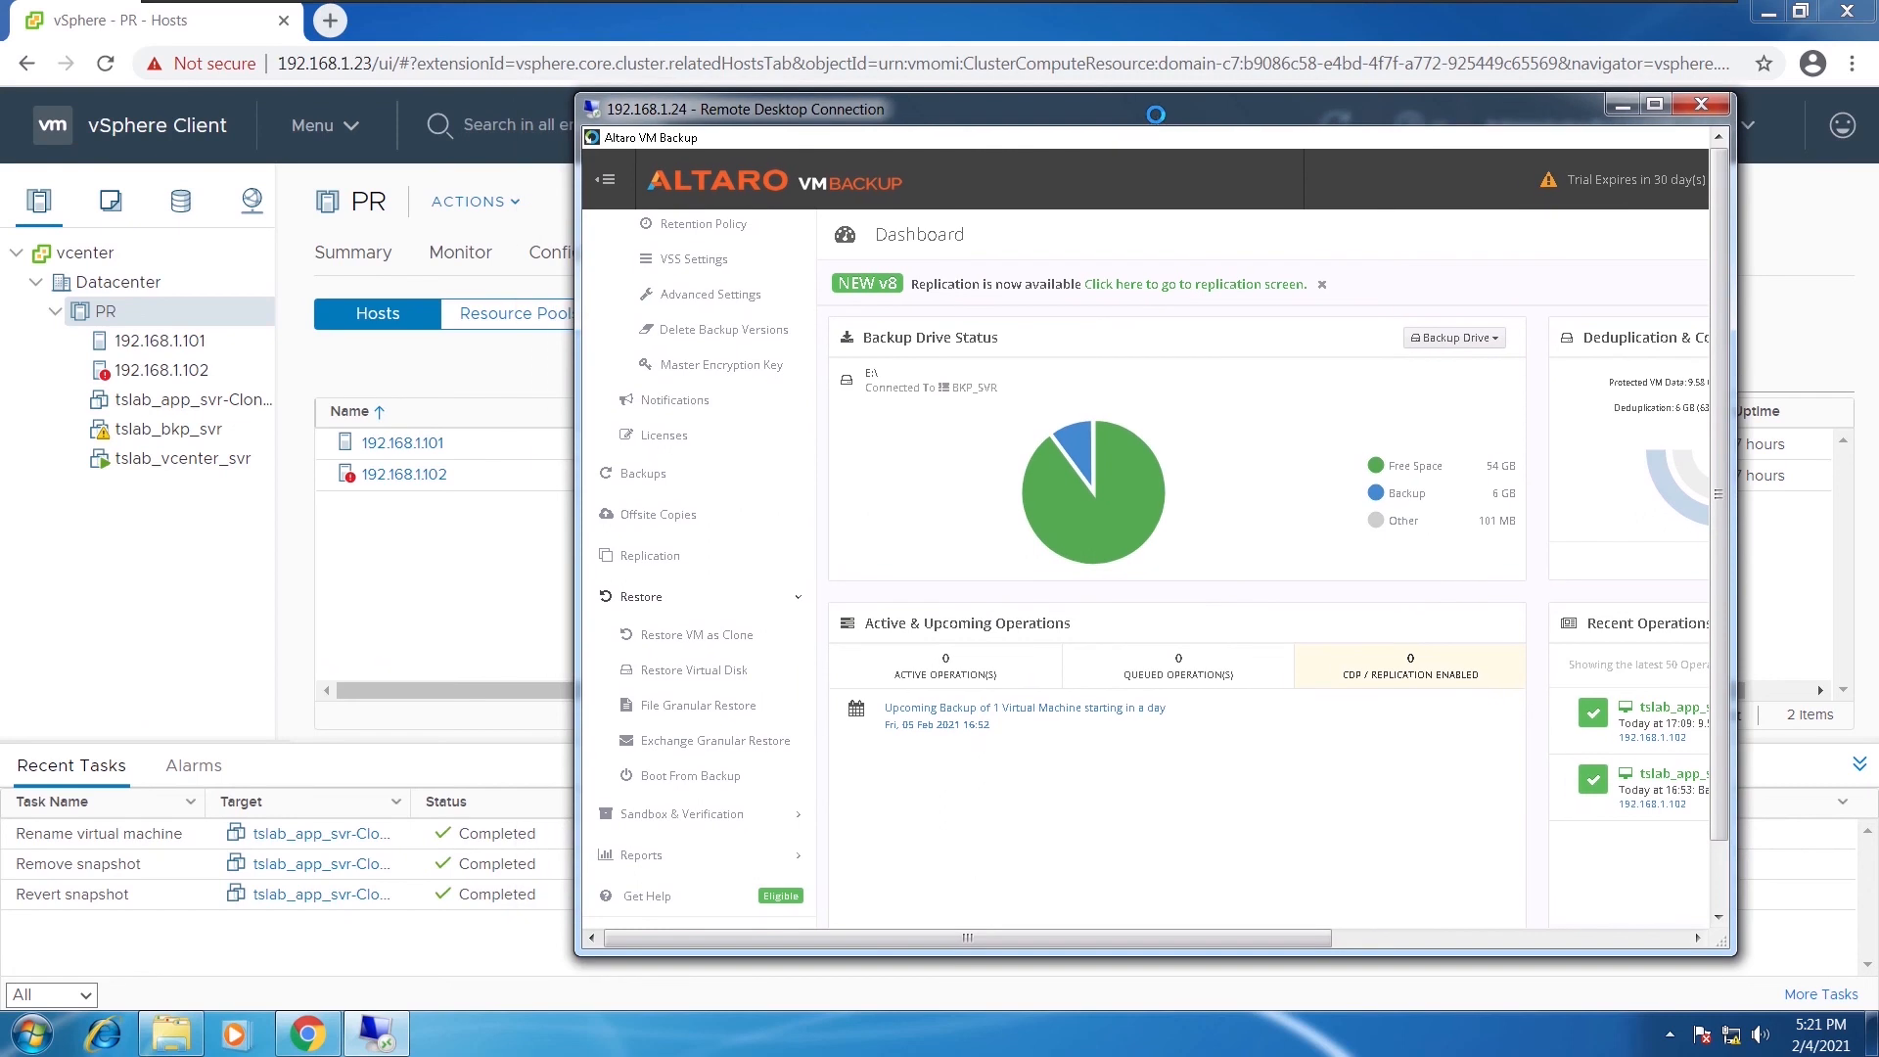
click(176, 404)
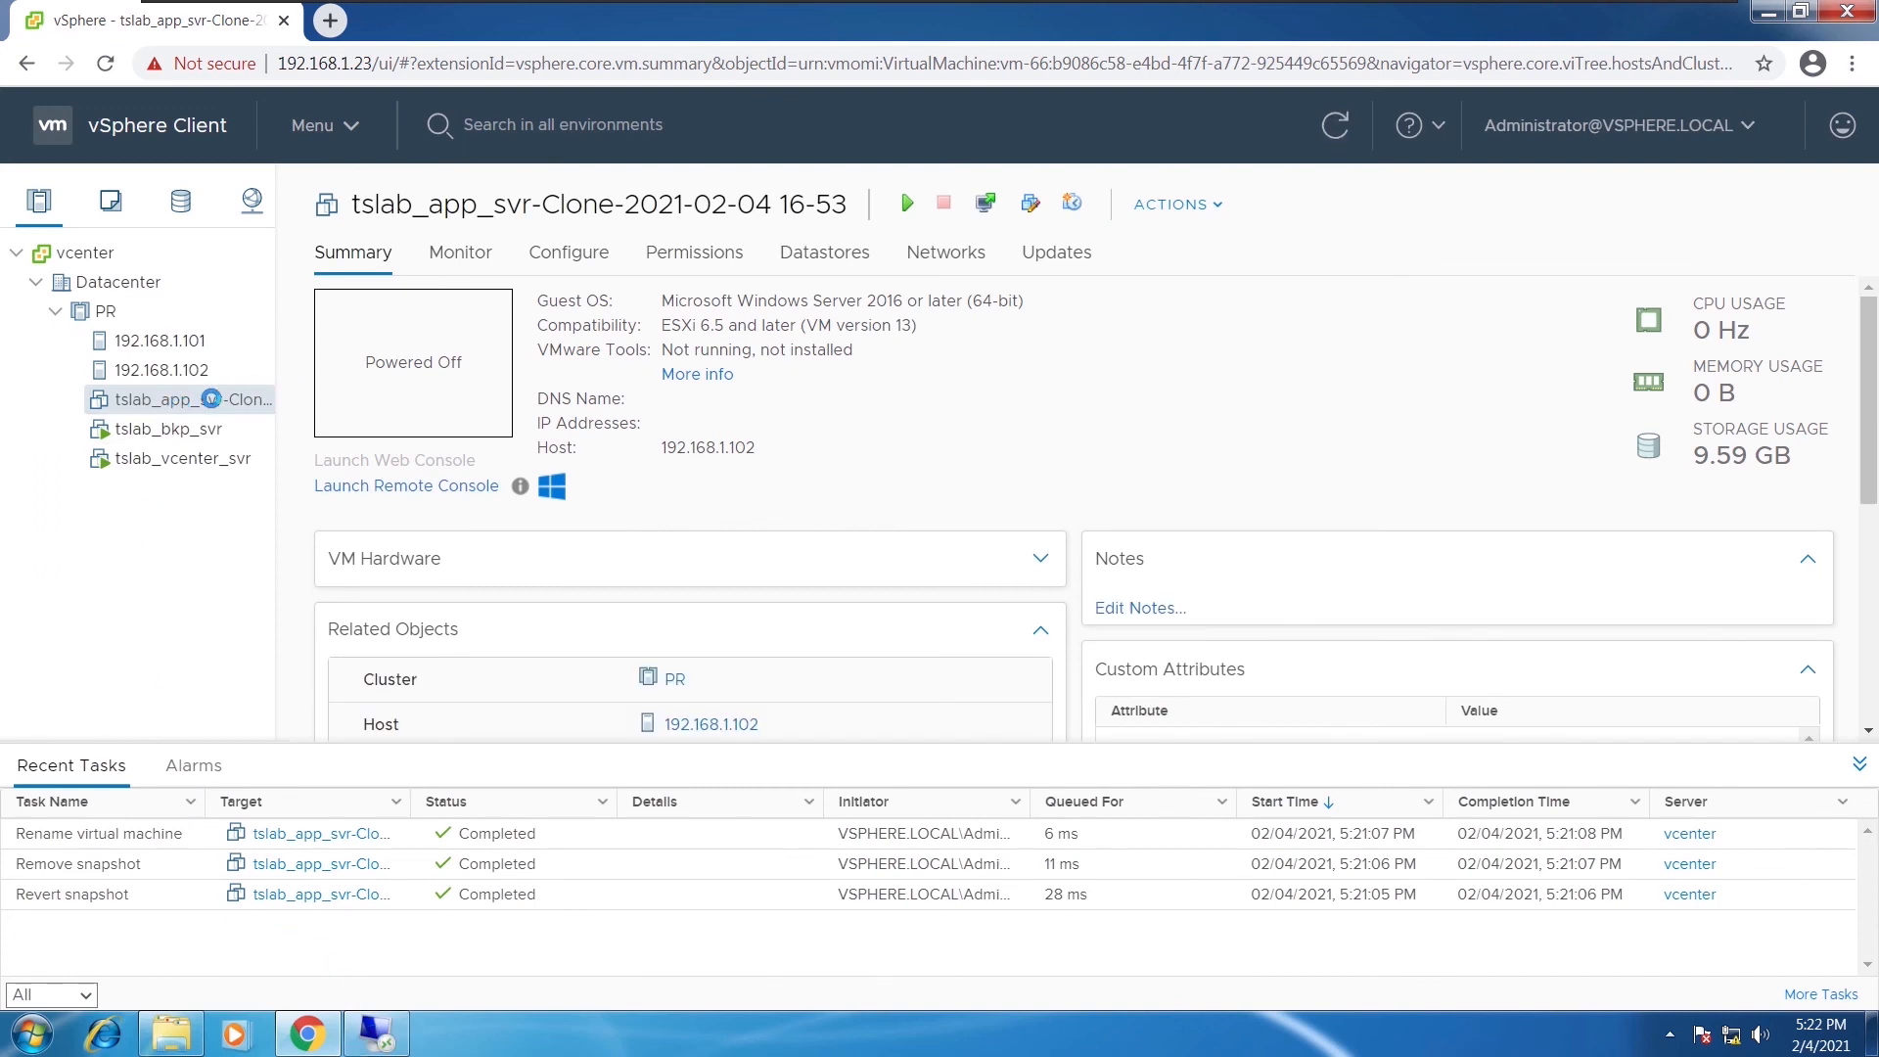
right_click(210, 398)
mouse_move(391, 159)
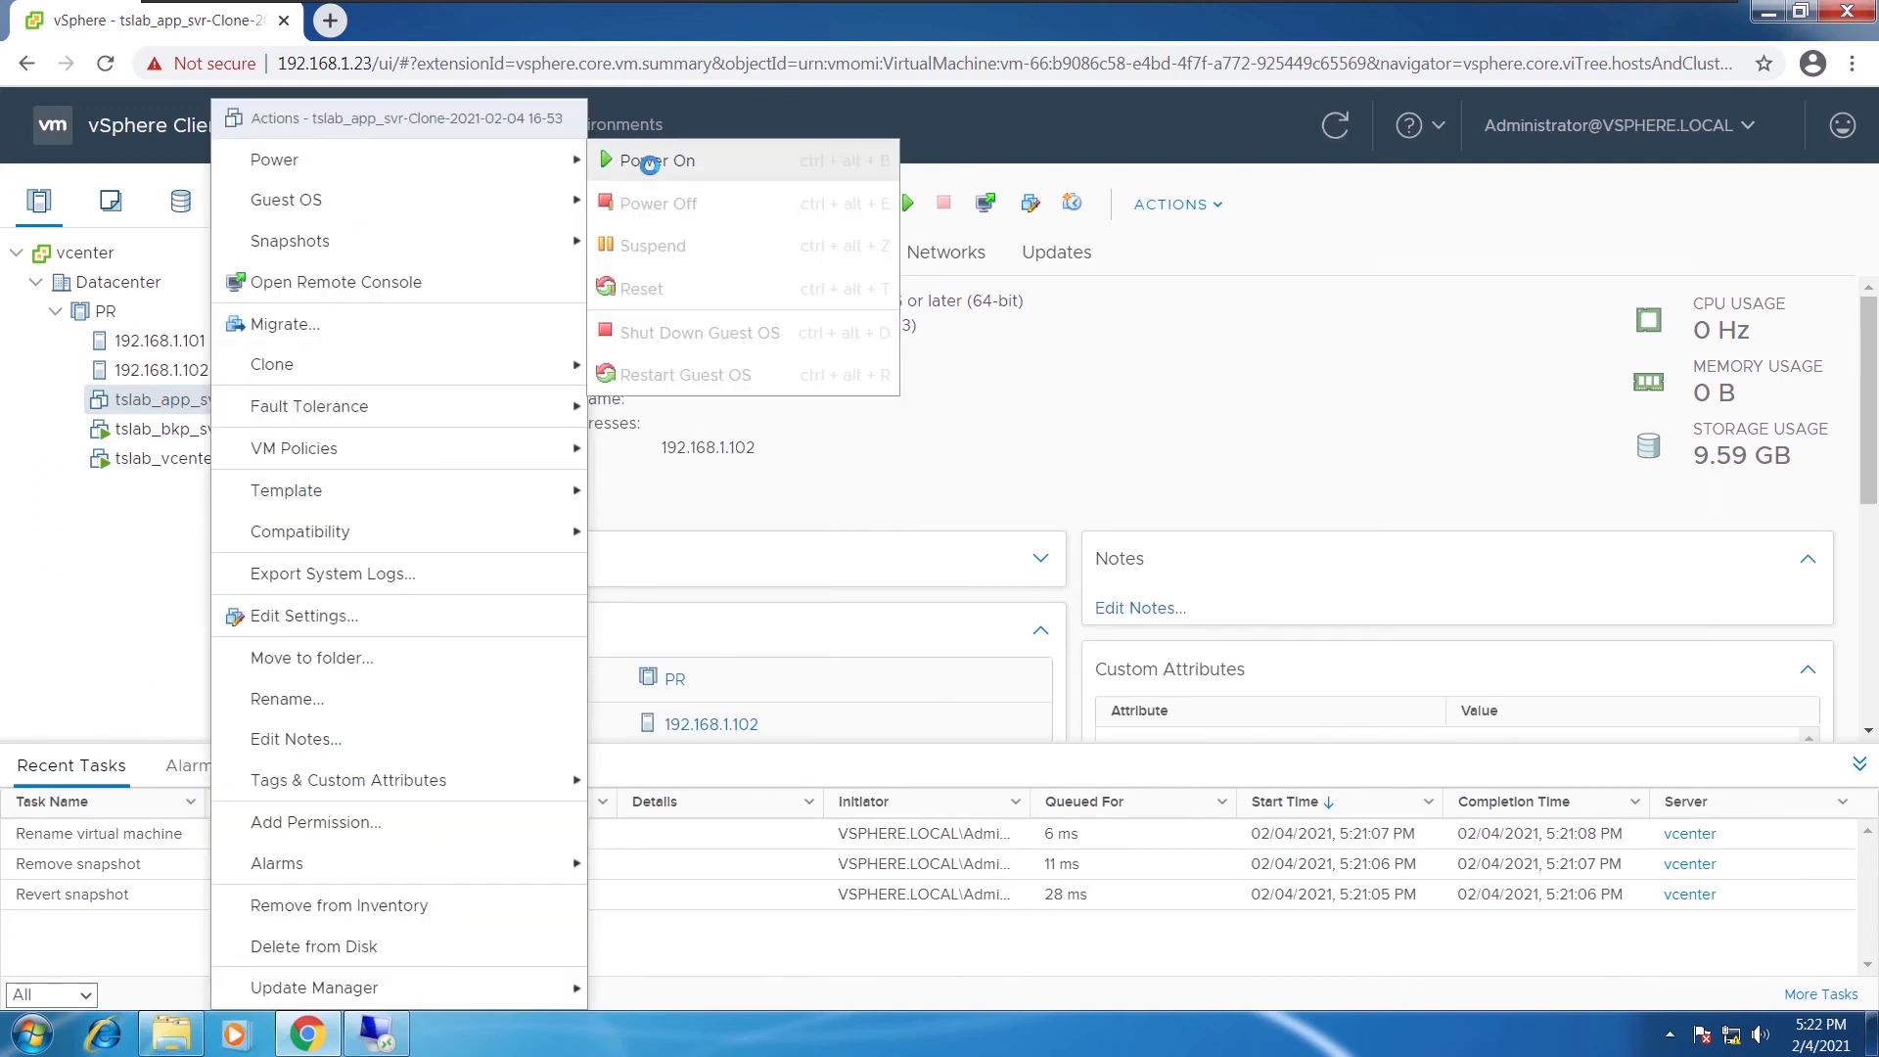
click(649, 163)
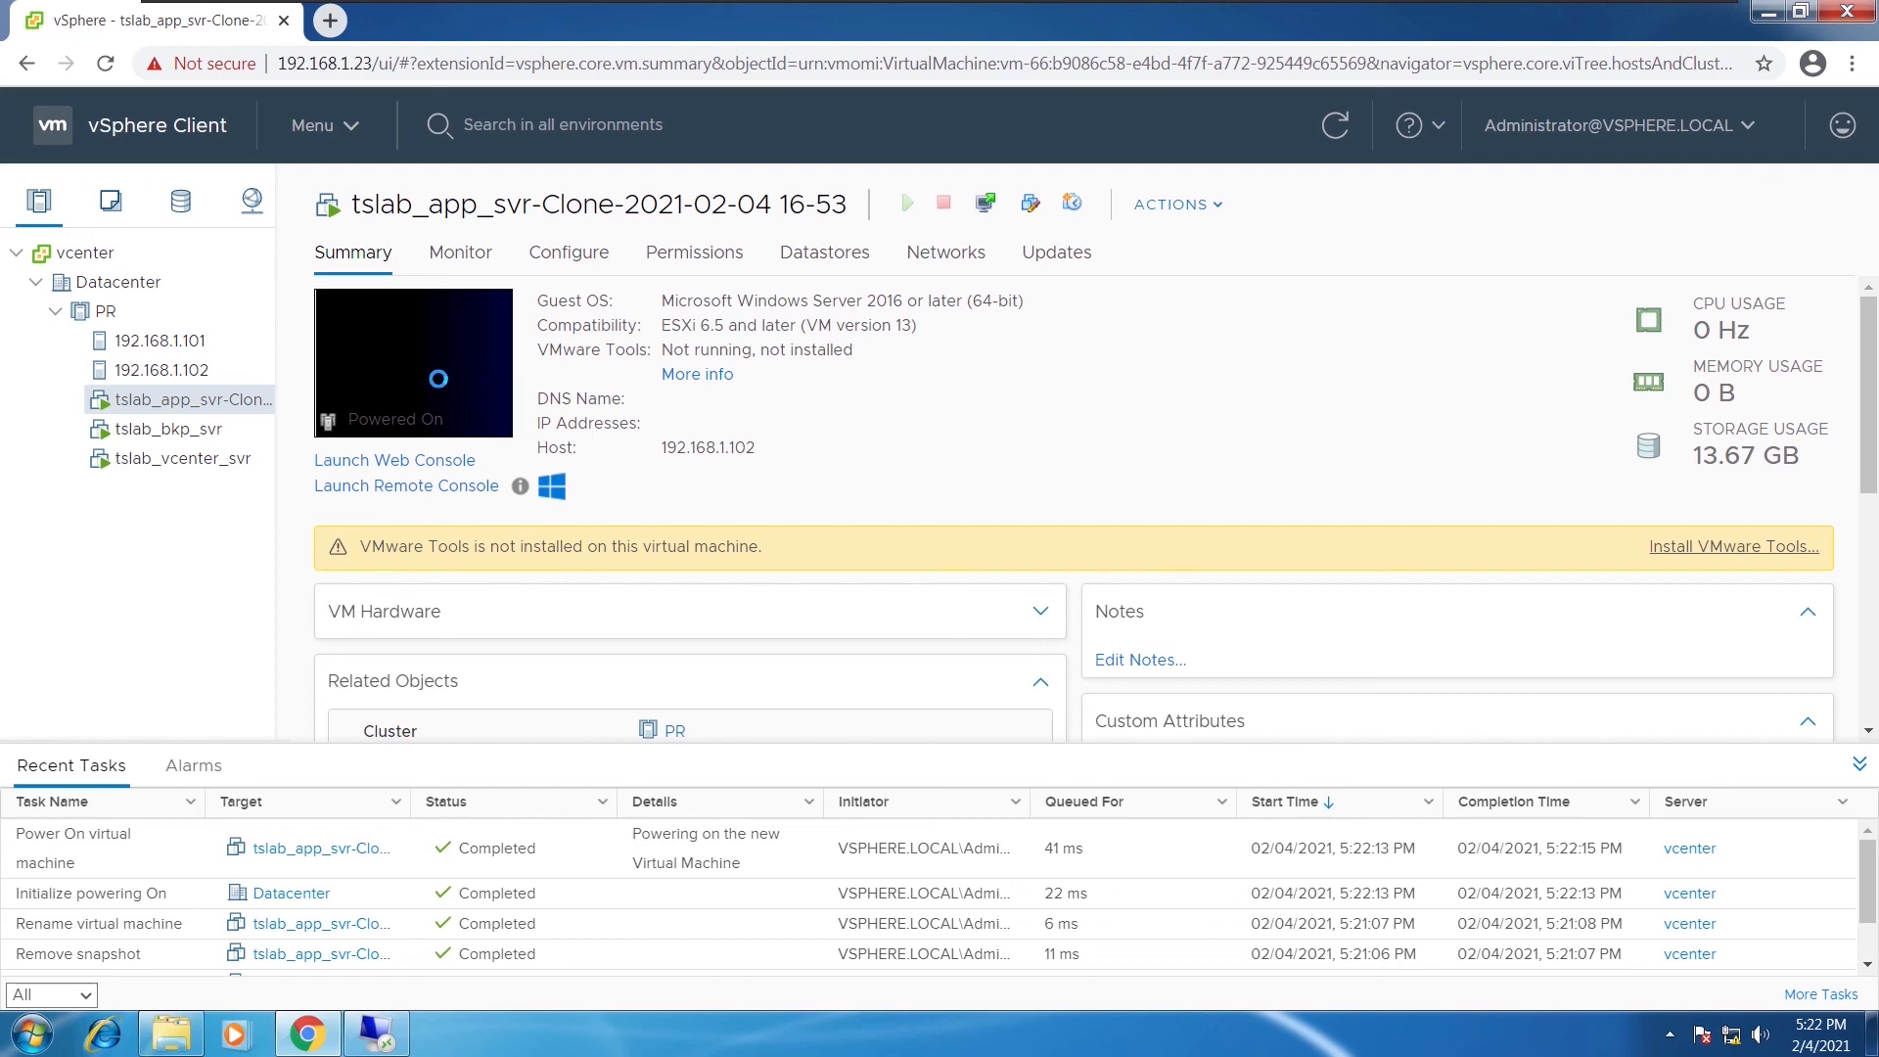
Open the clone's web console in a new tab, then refresh its vSphere summary page
click(451, 342)
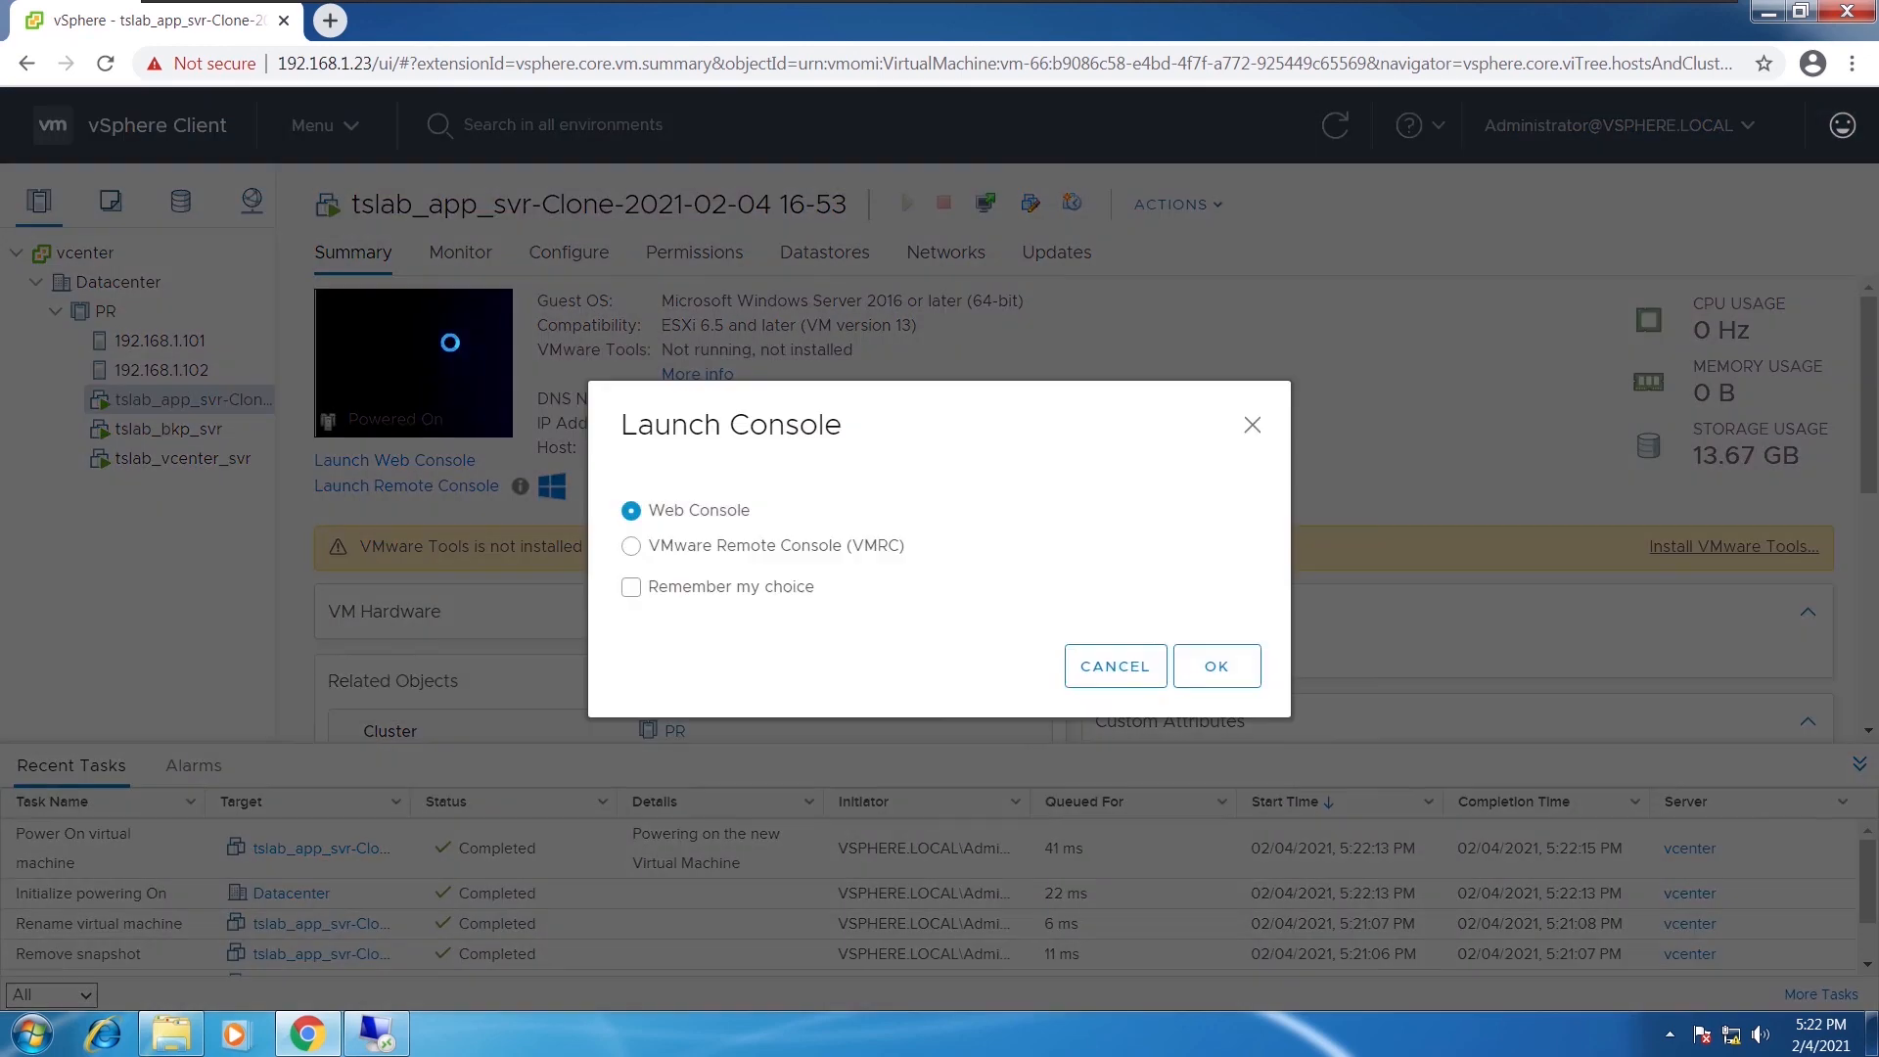
click(1214, 666)
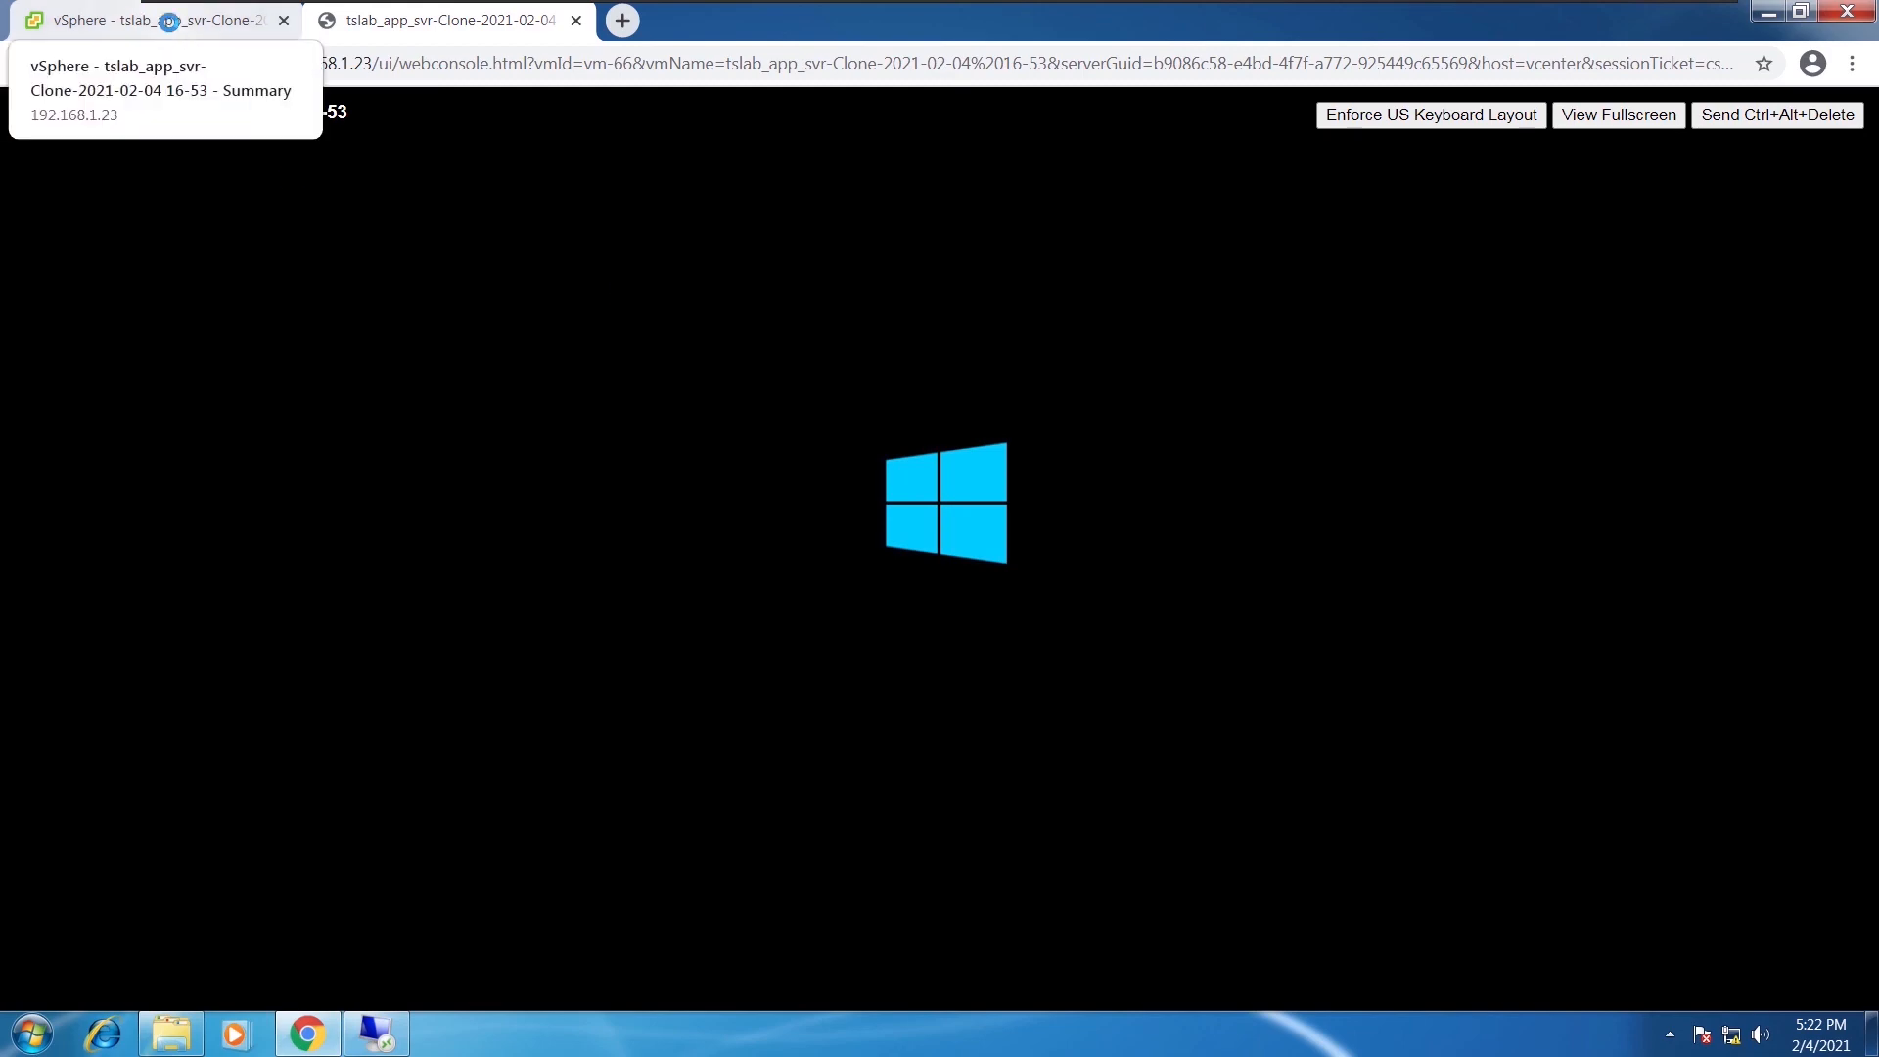
click(168, 21)
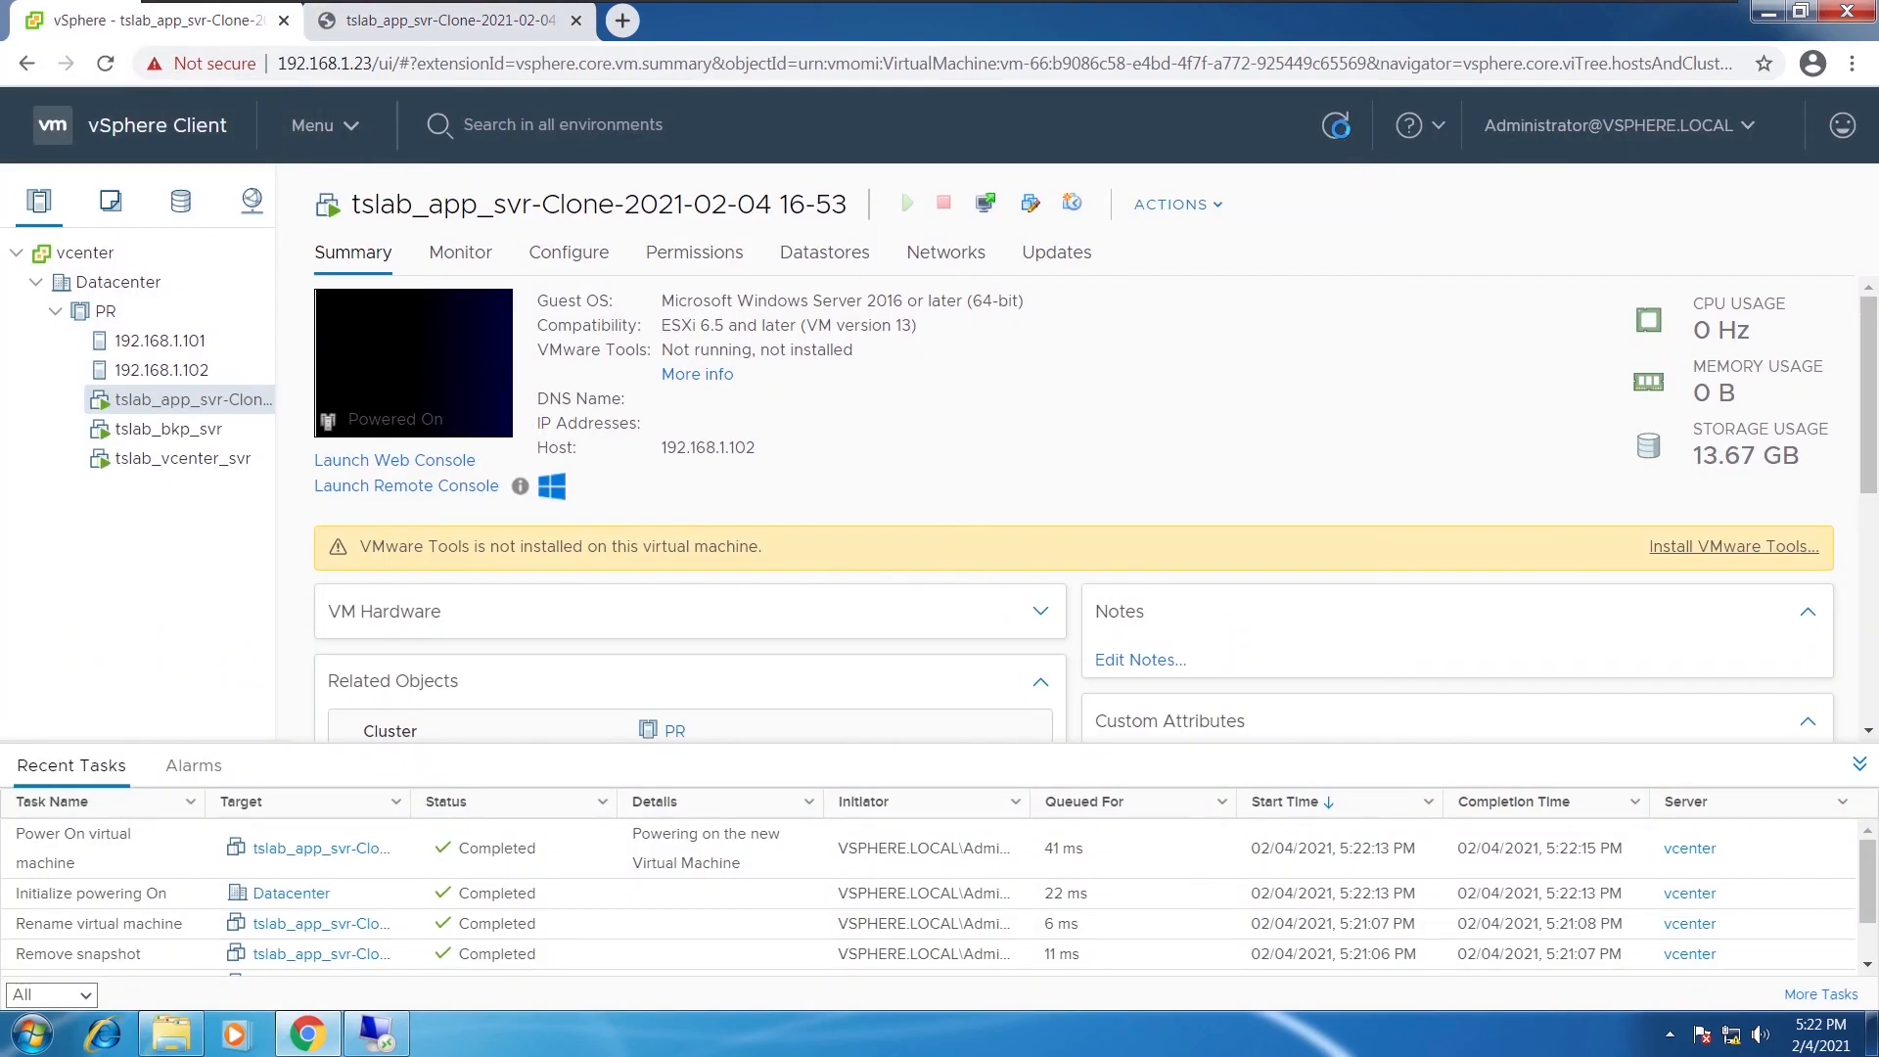
click(1340, 128)
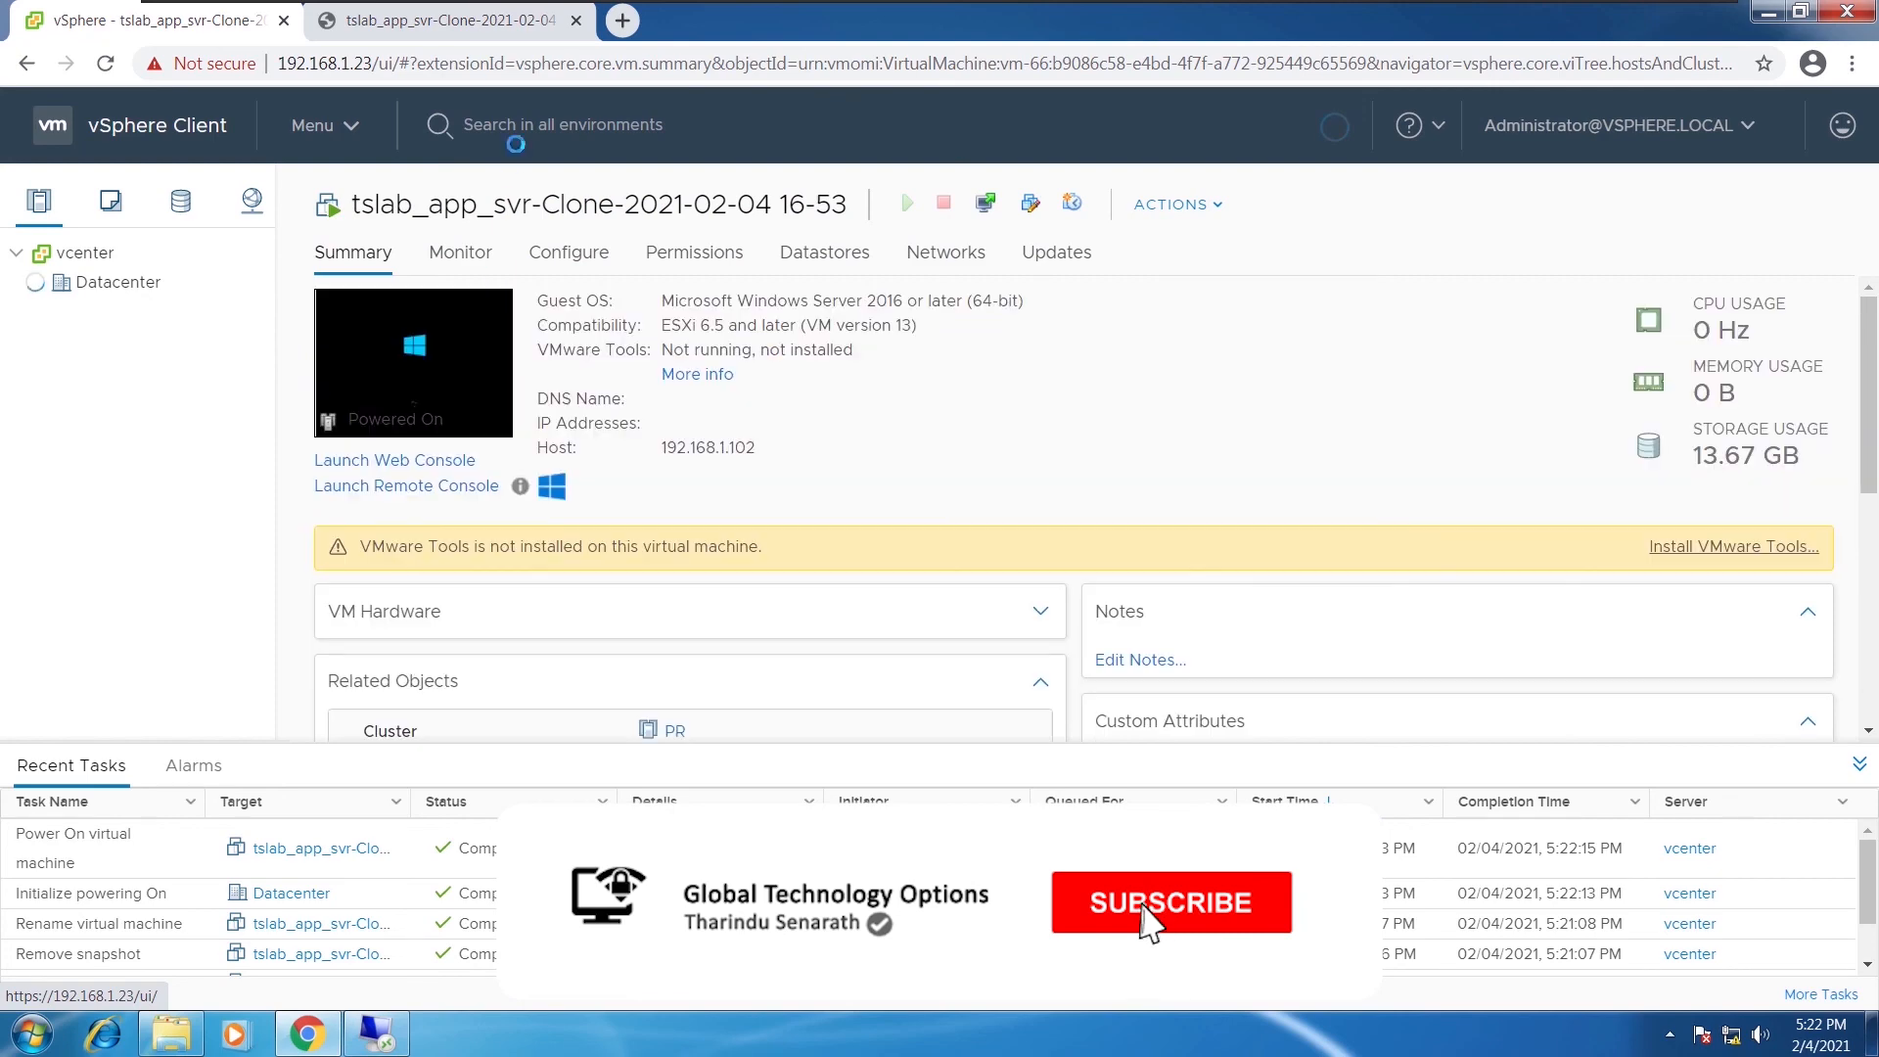